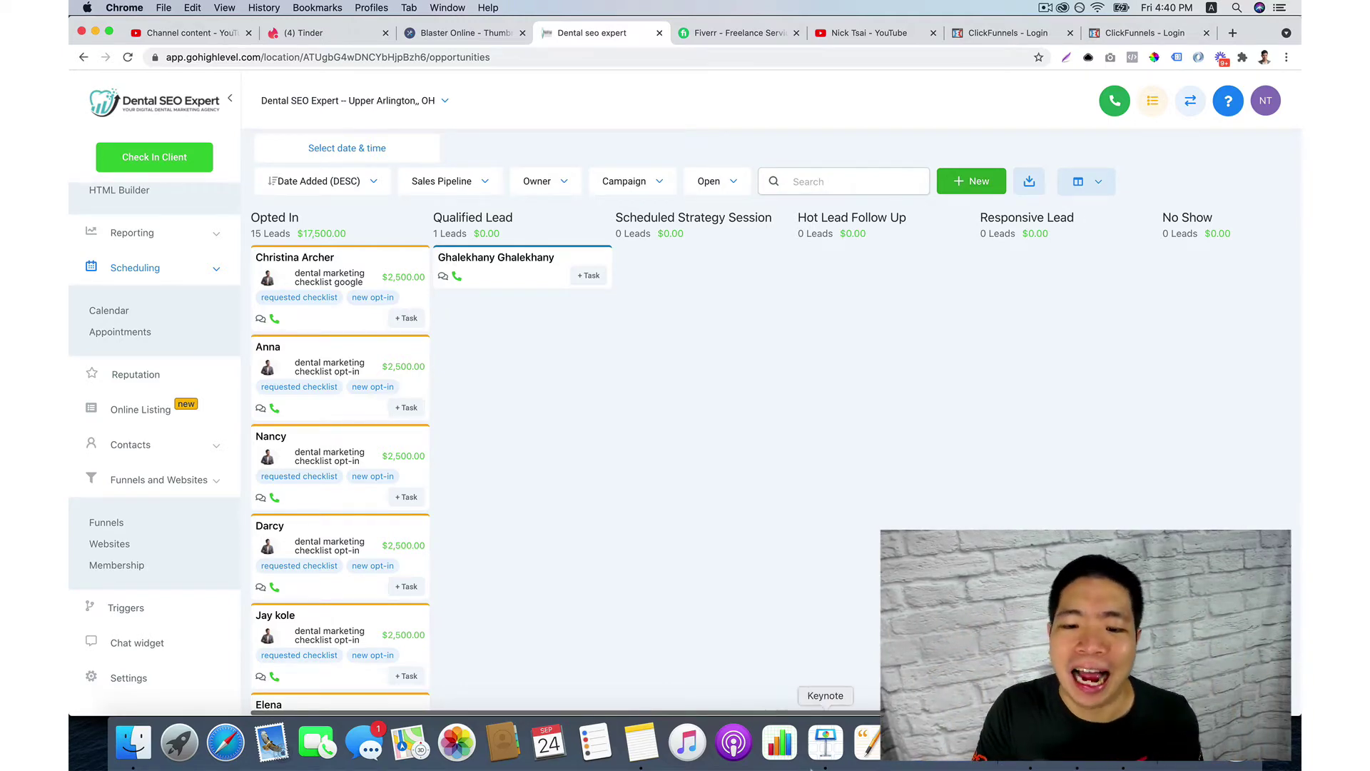
Switch to Keynote's title slide 'How To Master High Level Quickly & Effortlessly'.
click(826, 766)
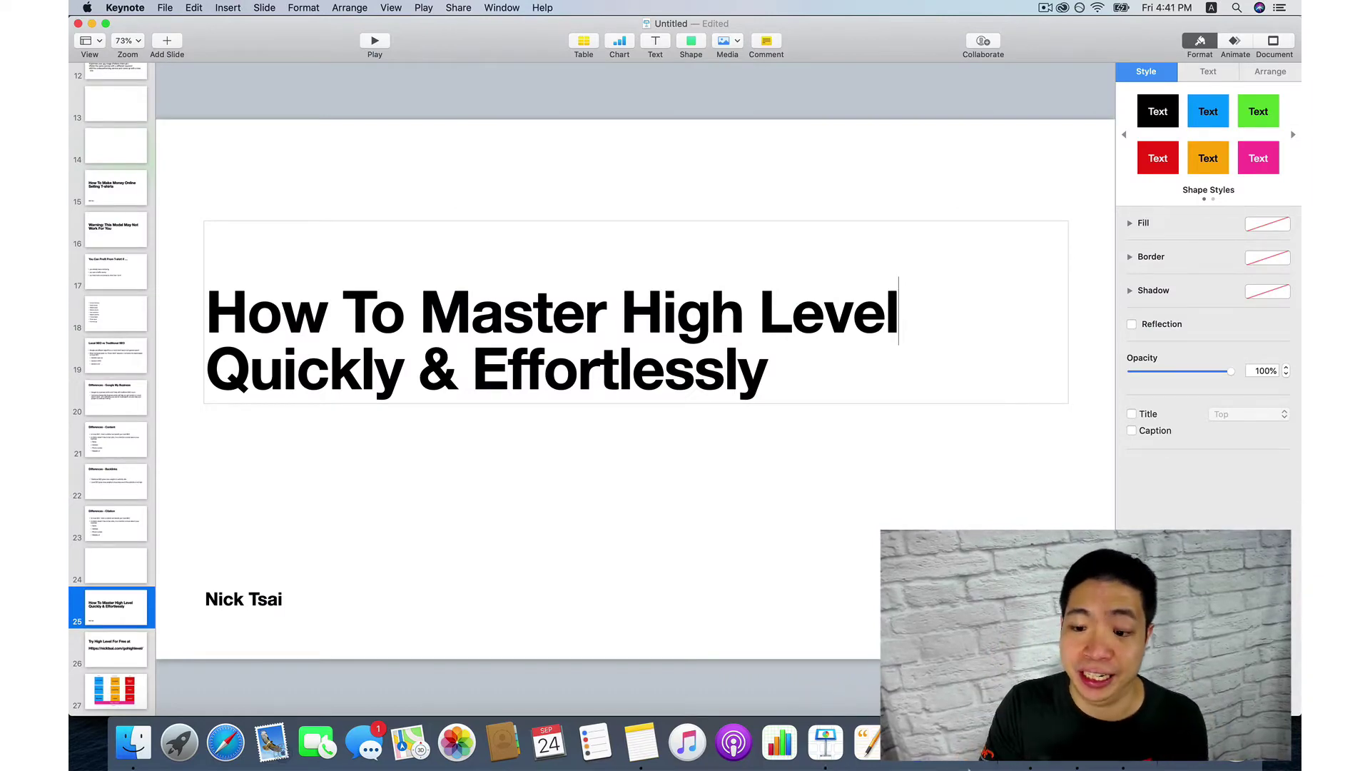
Switch back to the HighLevel Sales Pipeline opportunities board in Chrome.
click(1045, 764)
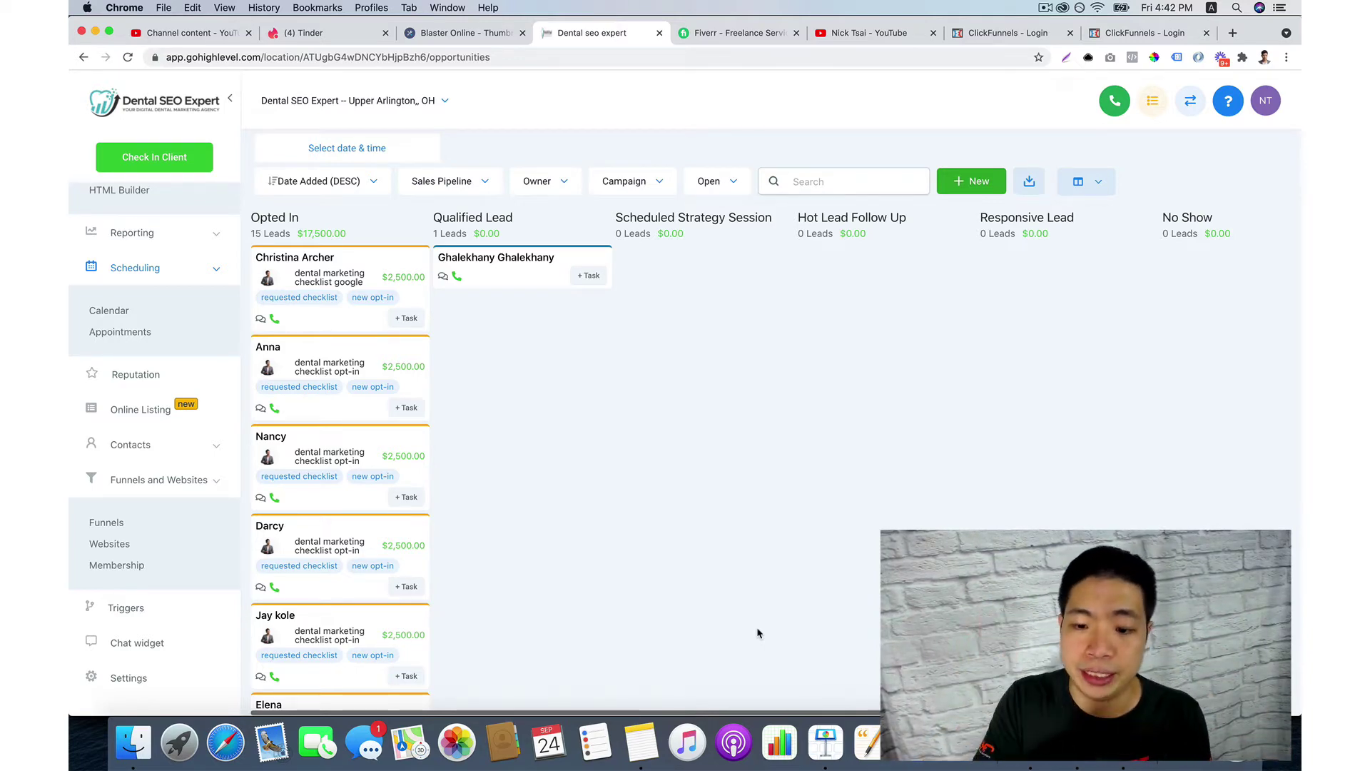
click(826, 742)
click(105, 638)
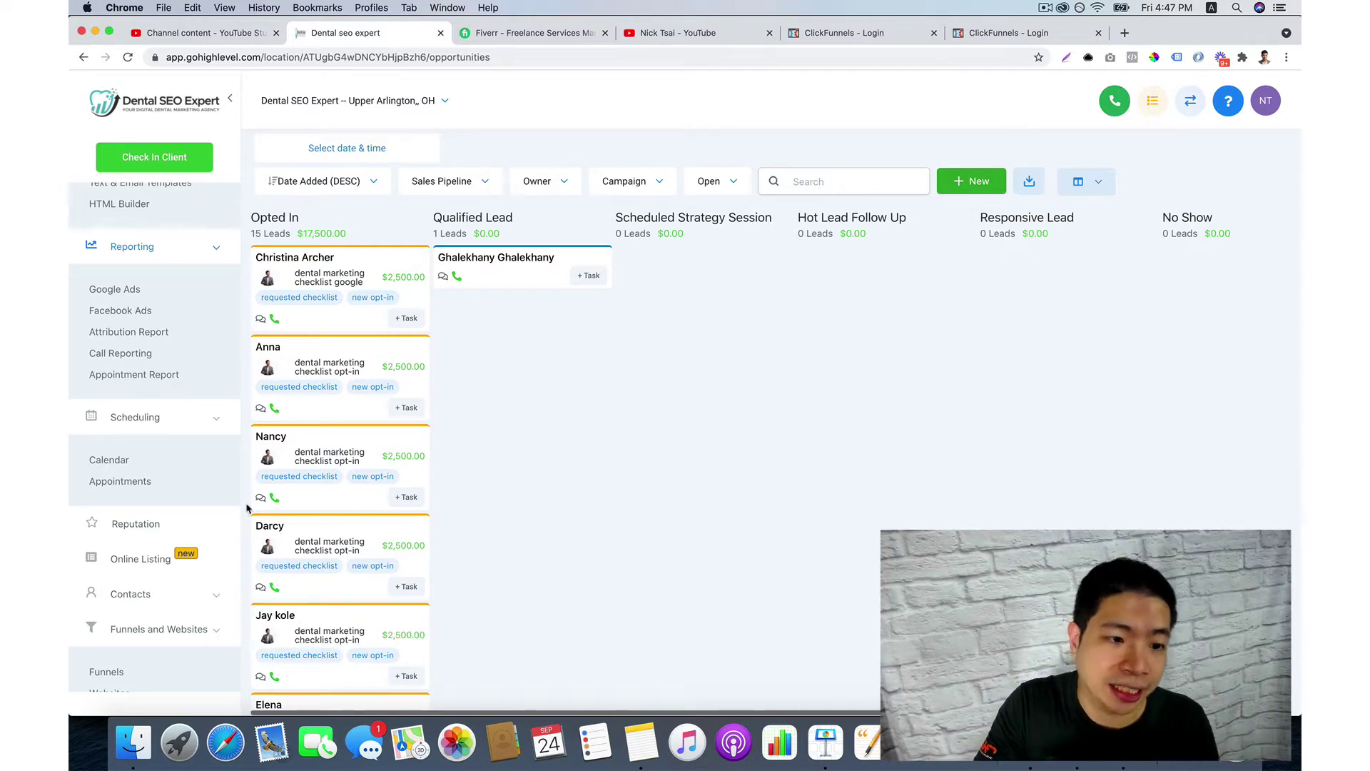
scroll(189, 520, up, 3)
scroll(201, 485, up, 5)
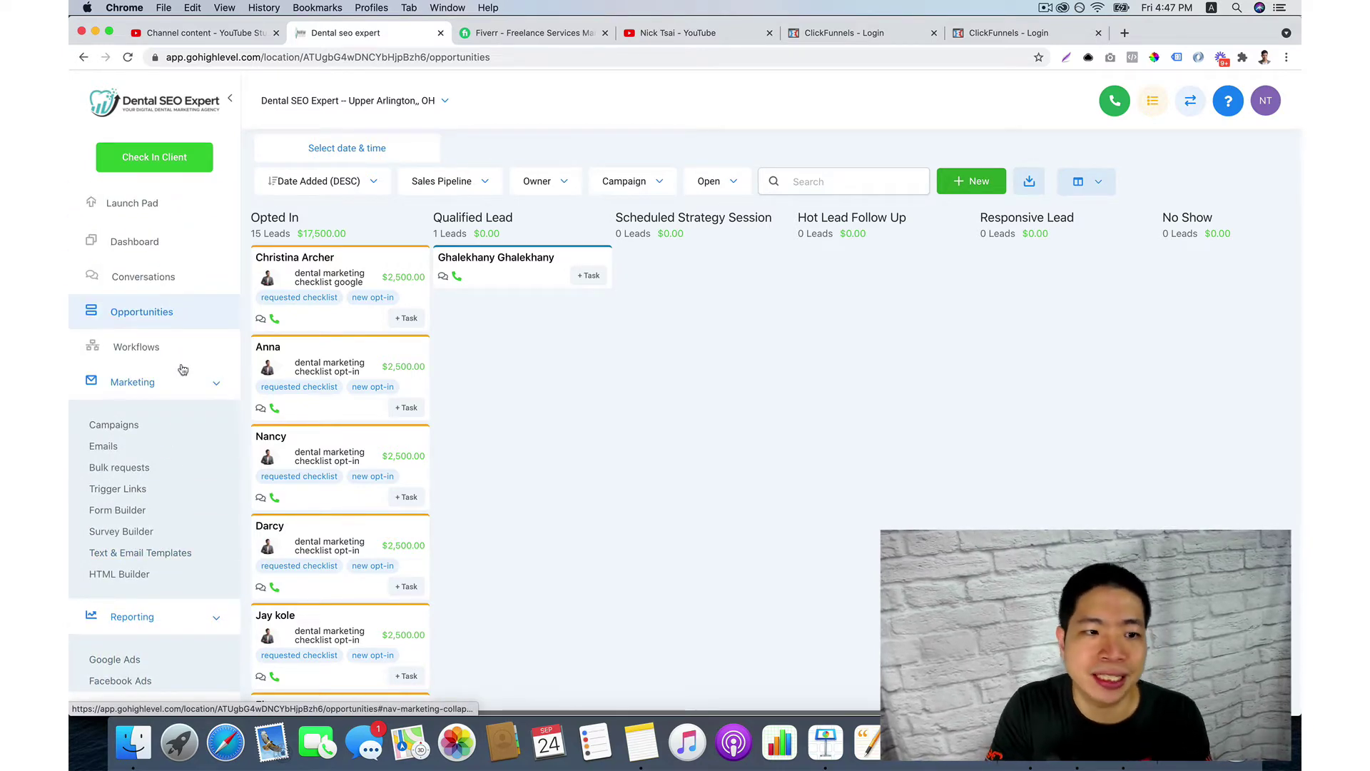
scroll(183, 369, down, 7)
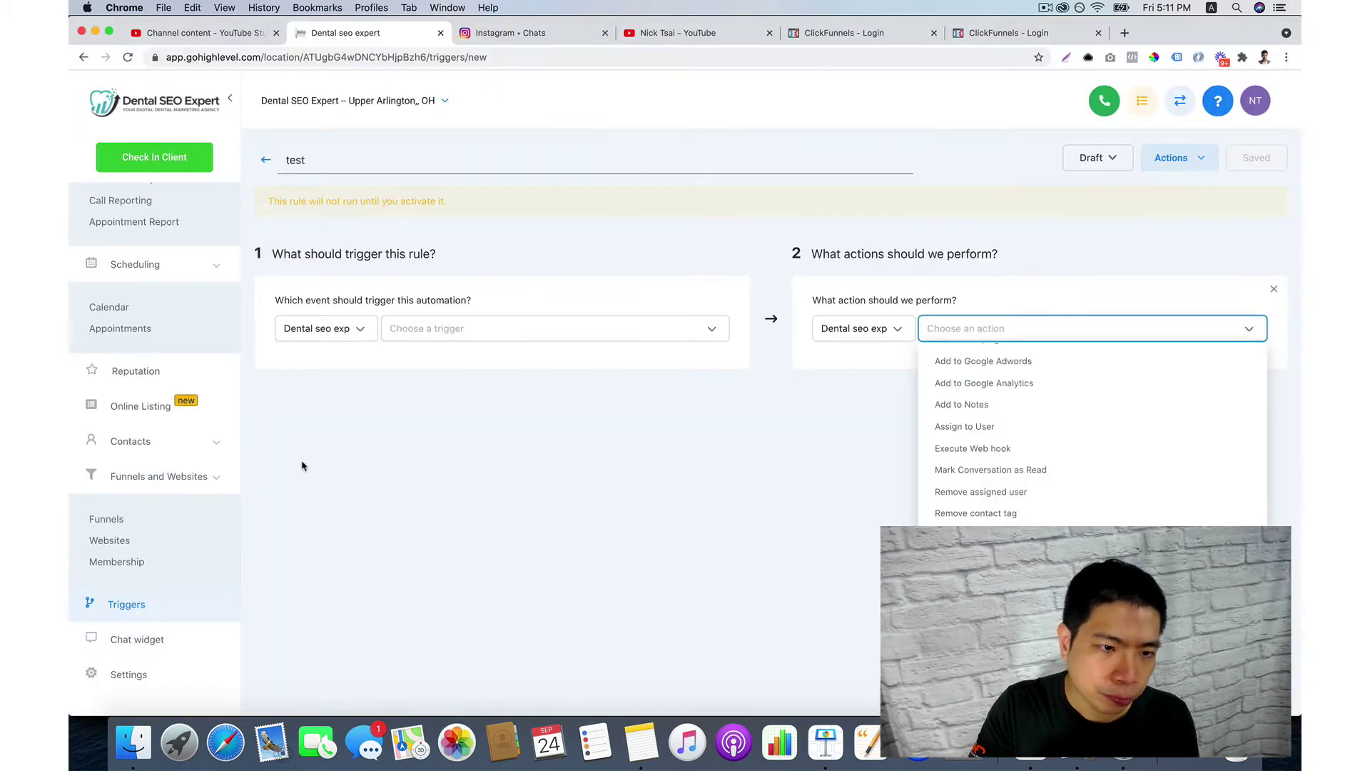
Go to Marketing > Campaigns and start a new campaign, ready to enter its name.
click(302, 466)
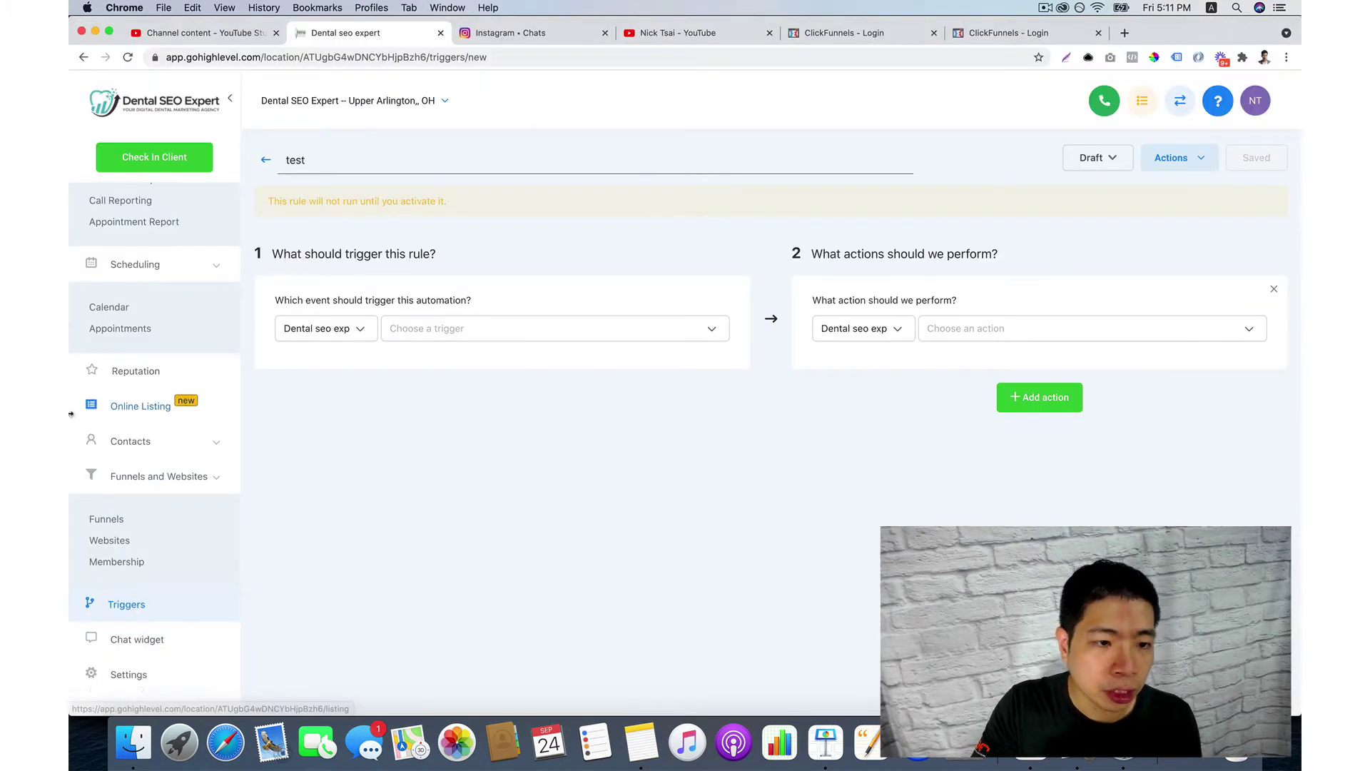
scroll(125, 464, up, 10)
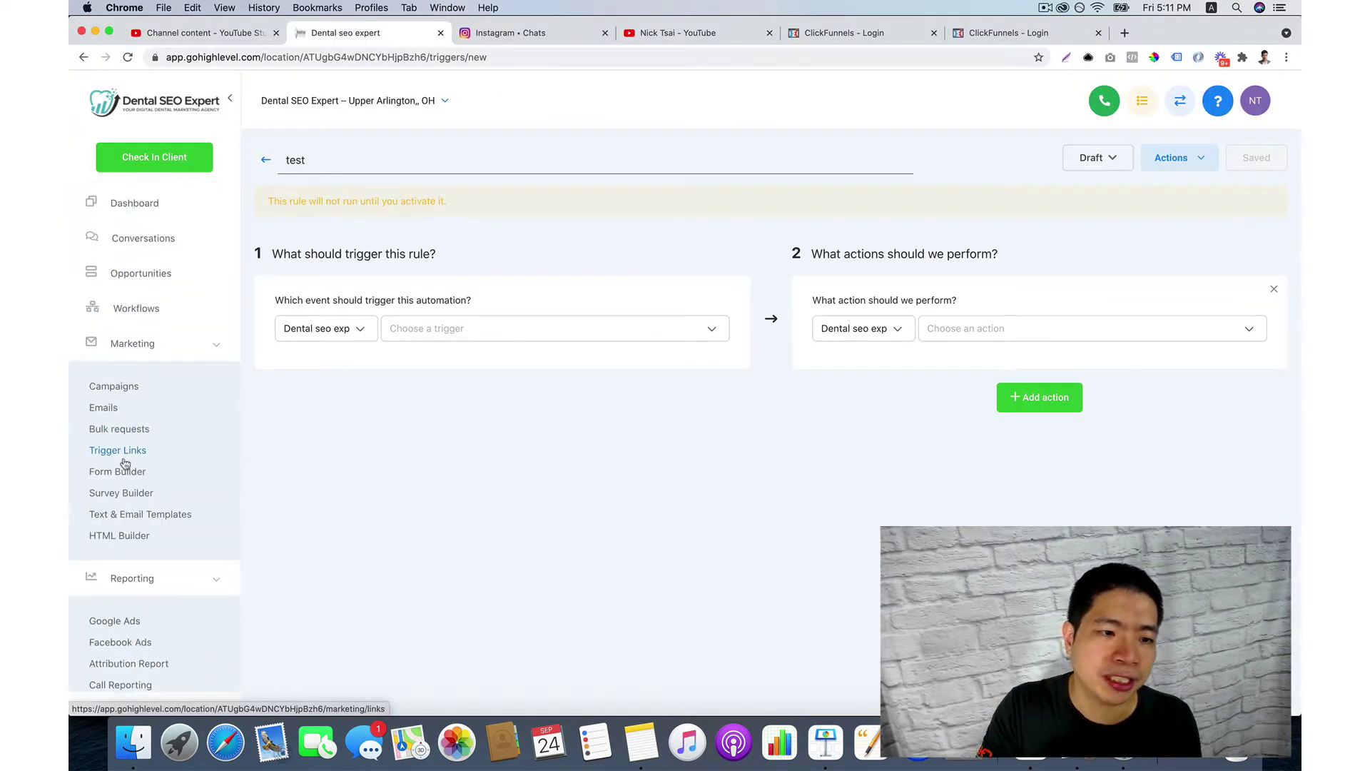
click(114, 386)
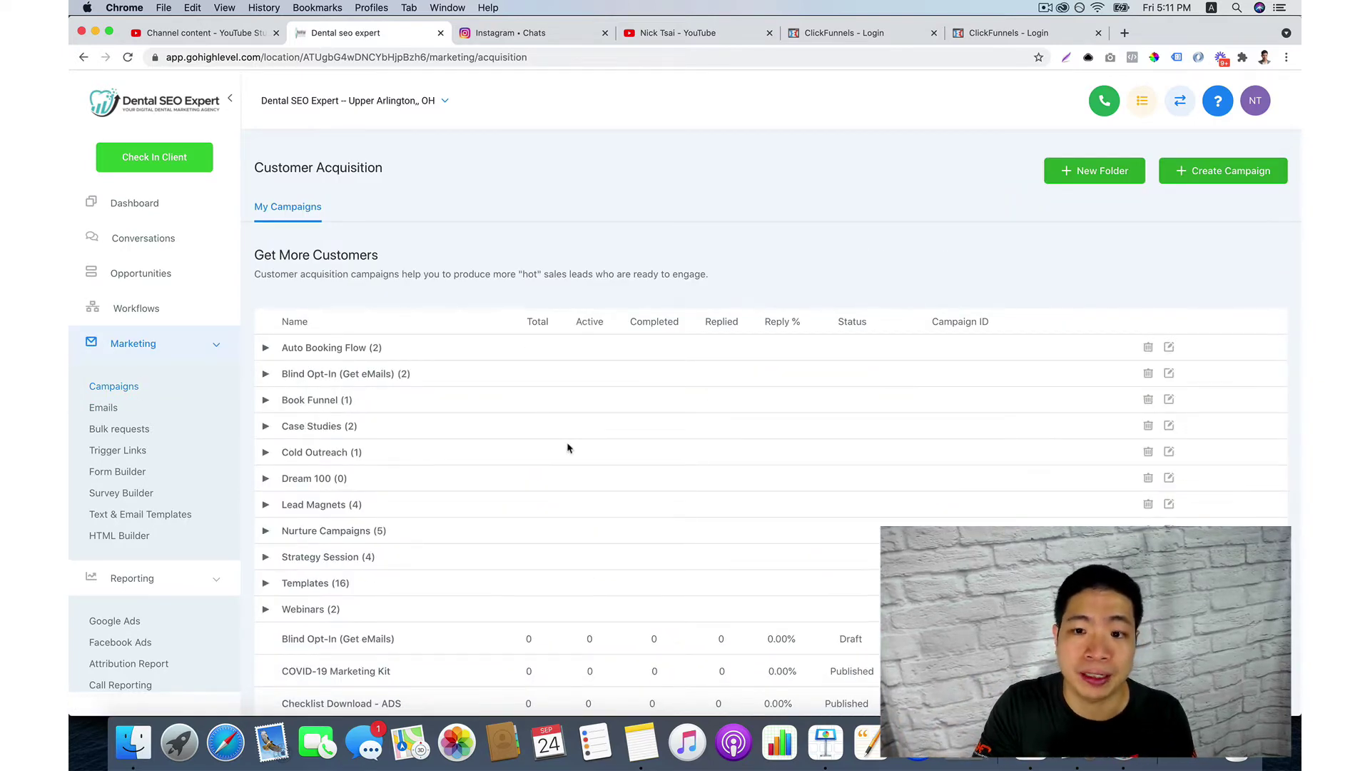
scroll(566, 447, down, 1)
scroll(928, 286, up, 1)
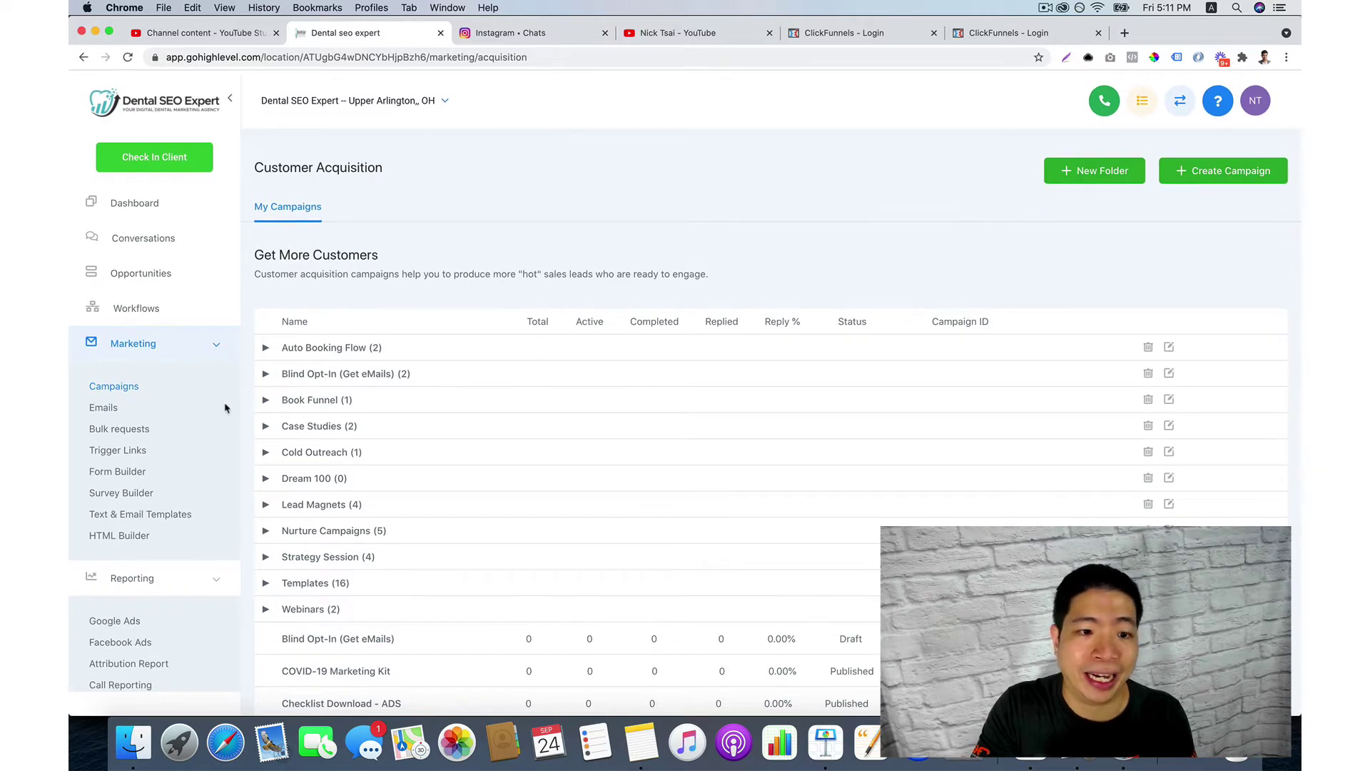
click(1241, 182)
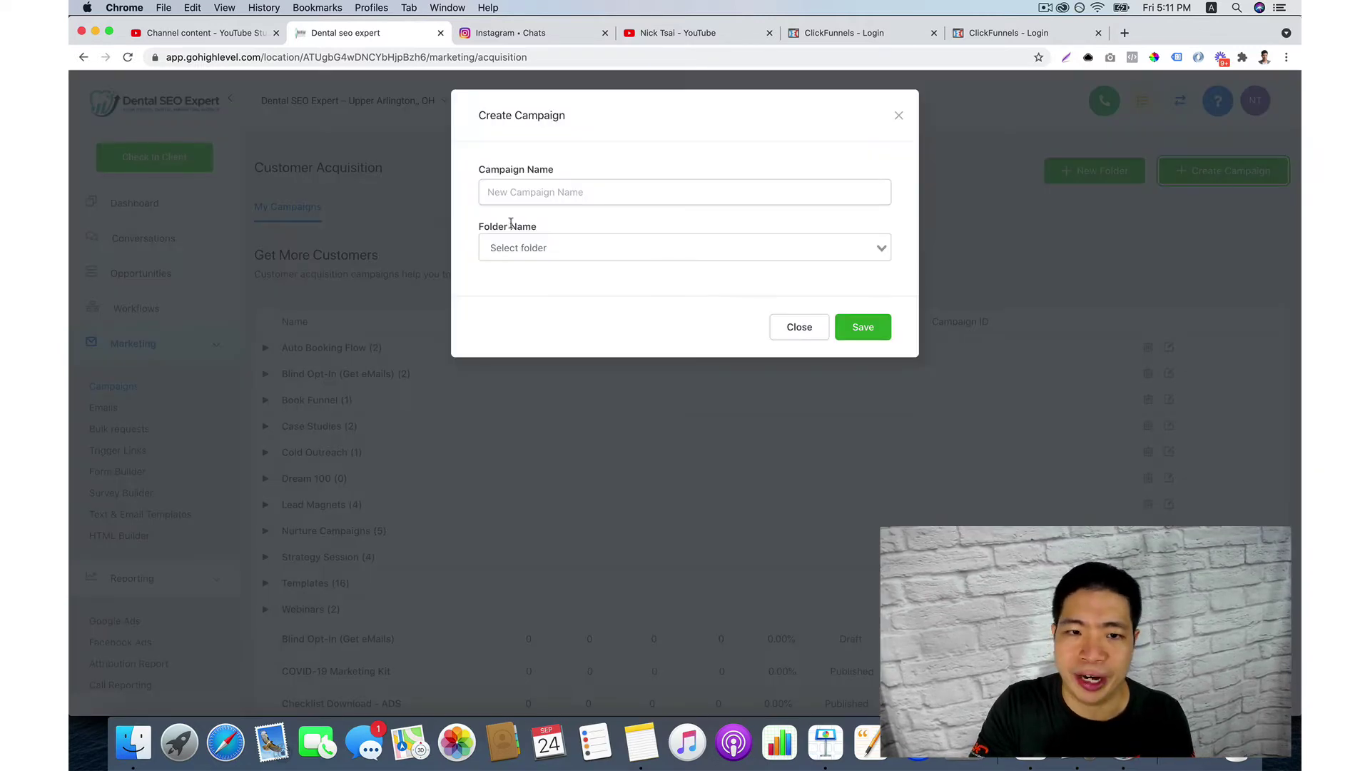
double_click(537, 209)
click(537, 203)
Save the new campaign as 'test' and add an Email event to it.
text(t)
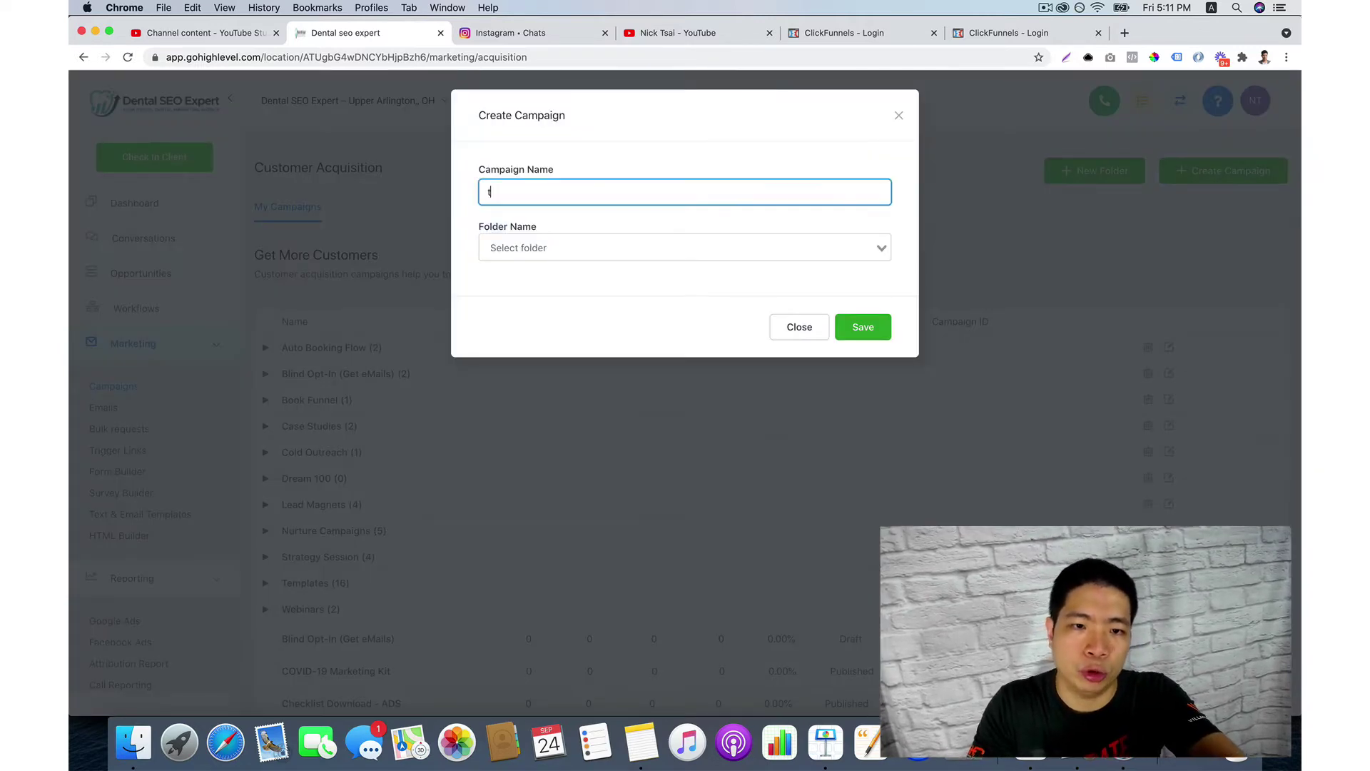
text(est)
click(866, 328)
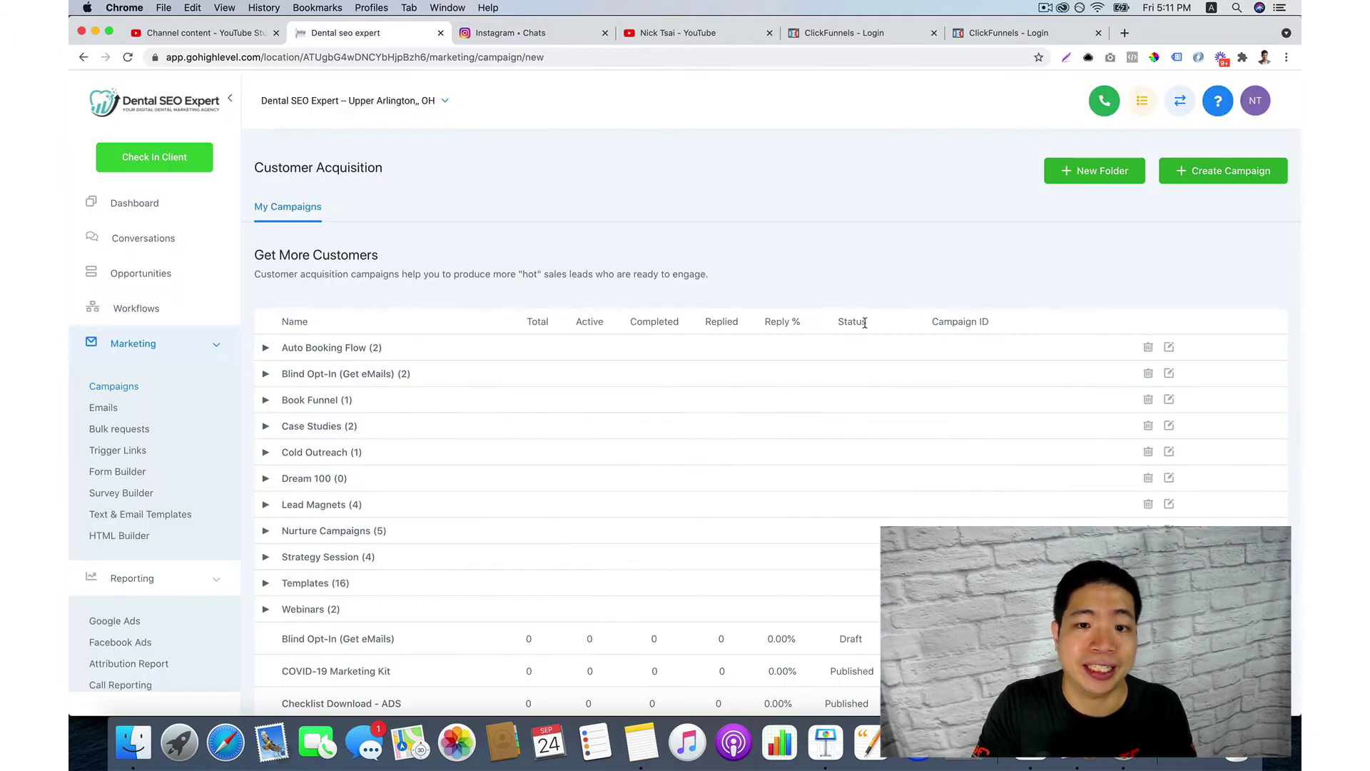
click(774, 465)
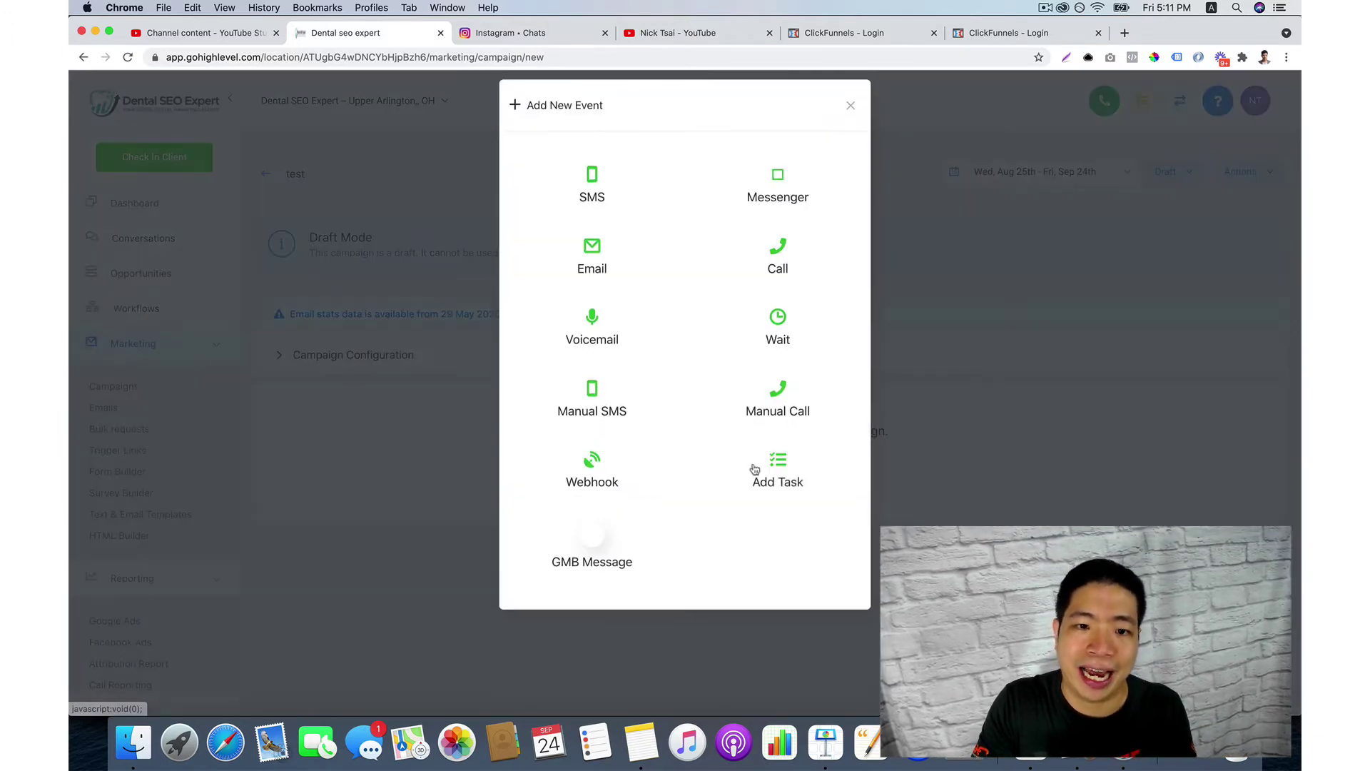
click(615, 260)
Give the email subject 'test', paste 'test' into the body, and save the step.
click(553, 236)
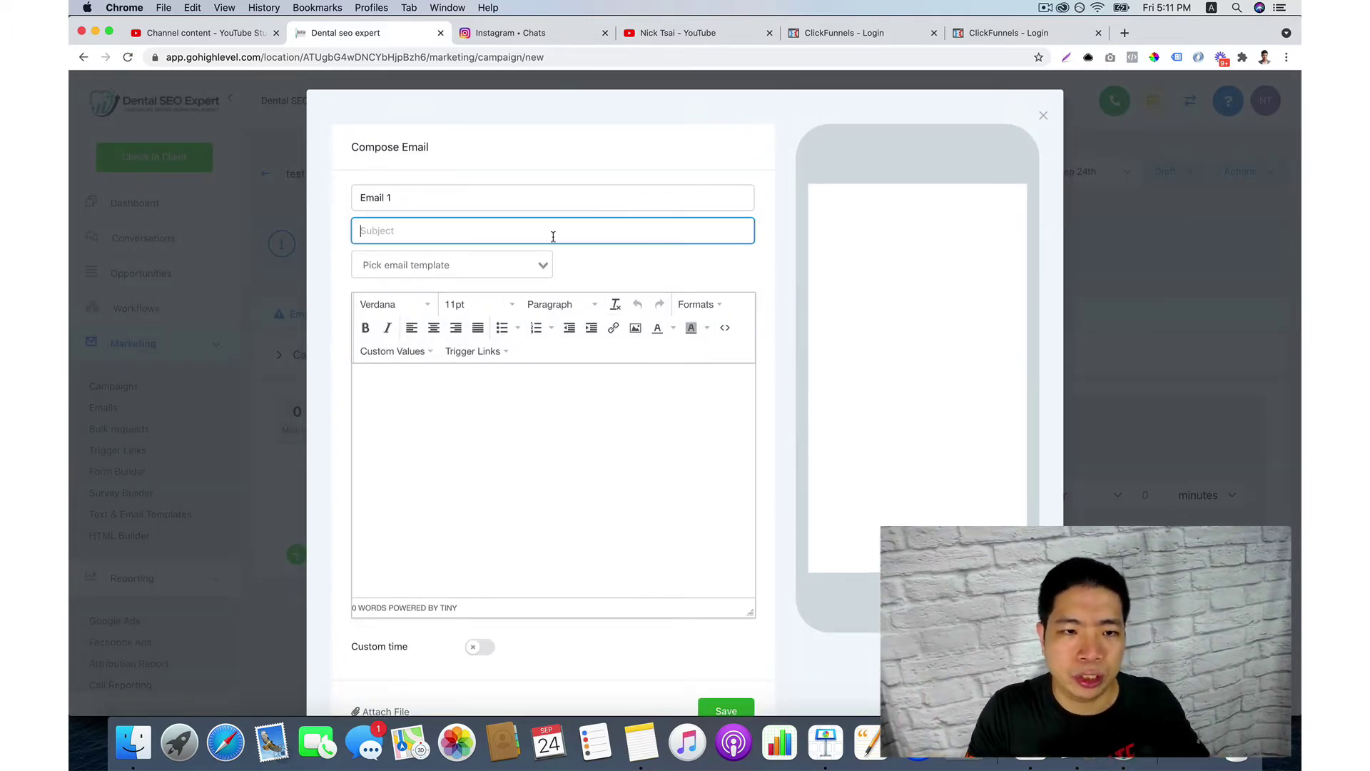
text(test)
key(super+a)
key(super+c)
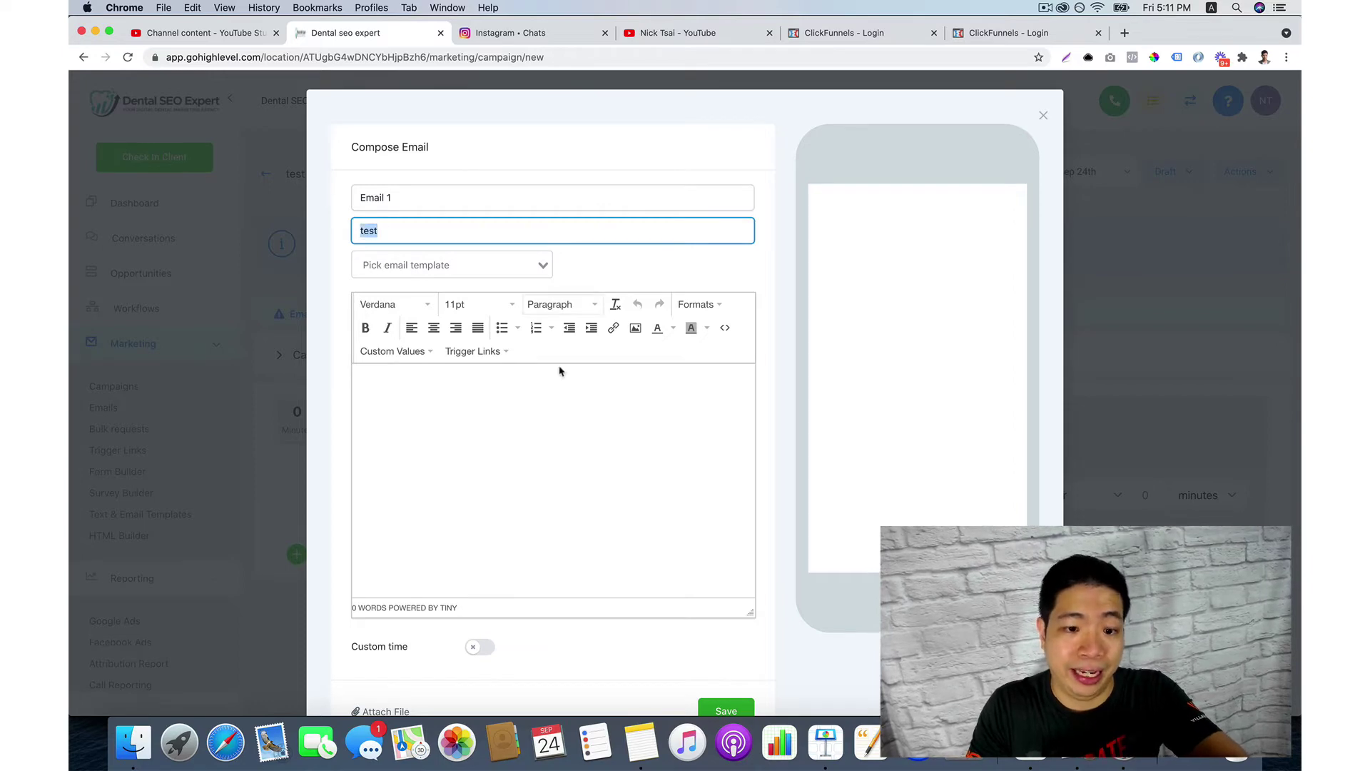
click(563, 407)
key(super+v)
key(super+v)
key(super+v)
key(super+v)
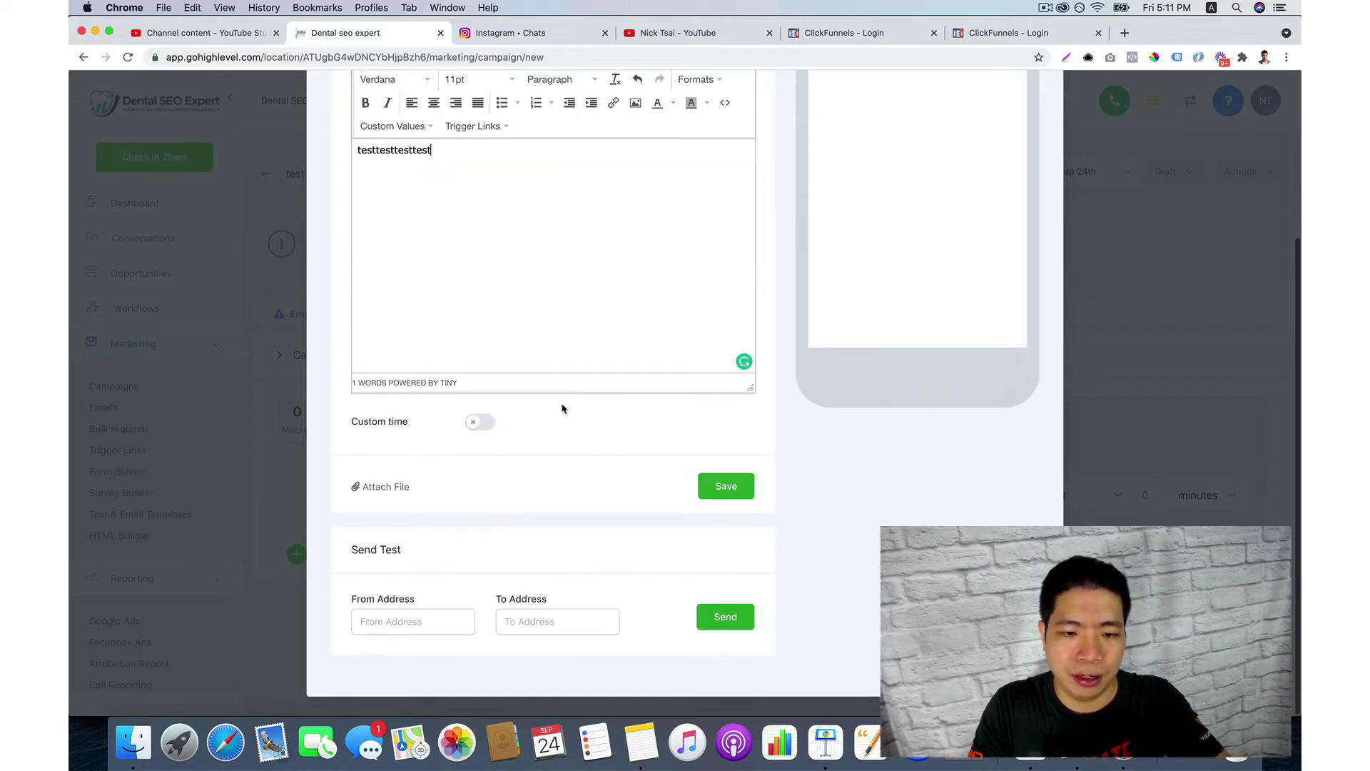
scroll(563, 408, down, 3)
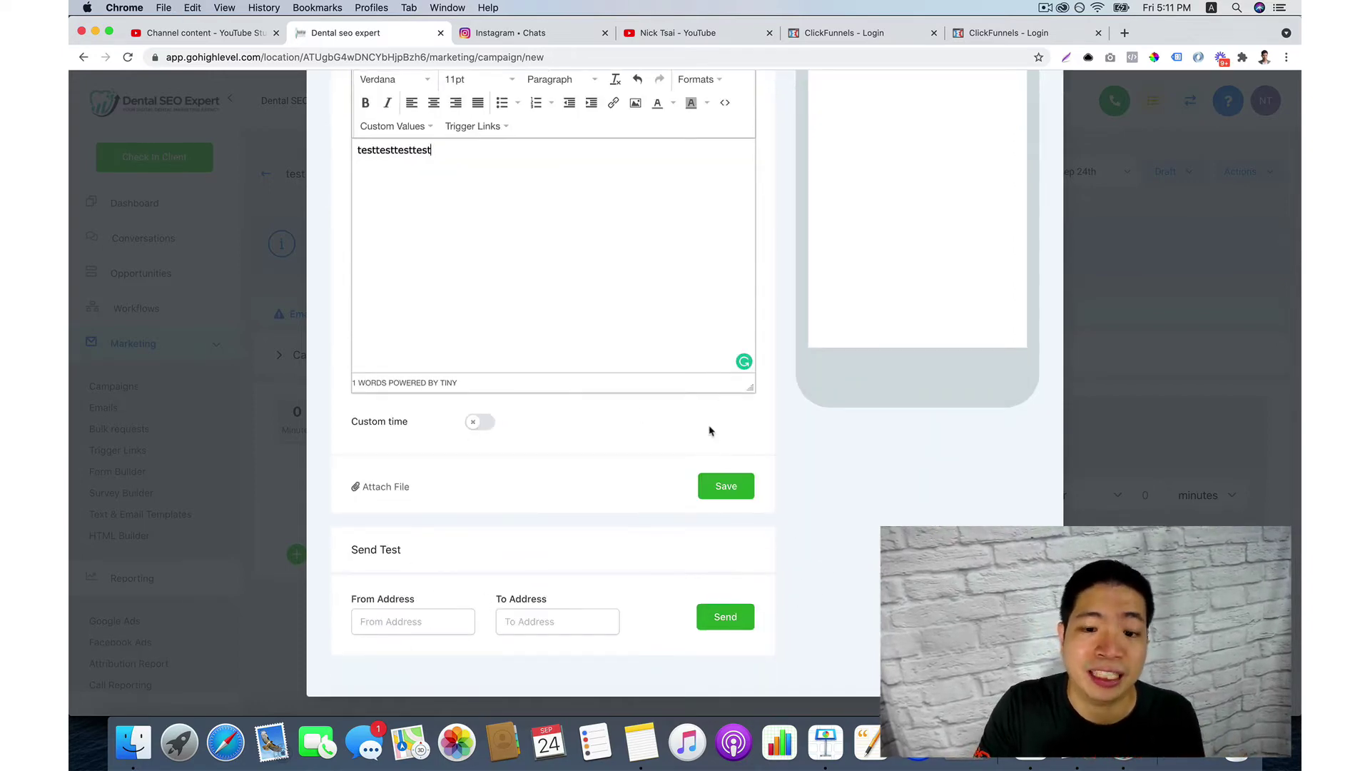
click(724, 484)
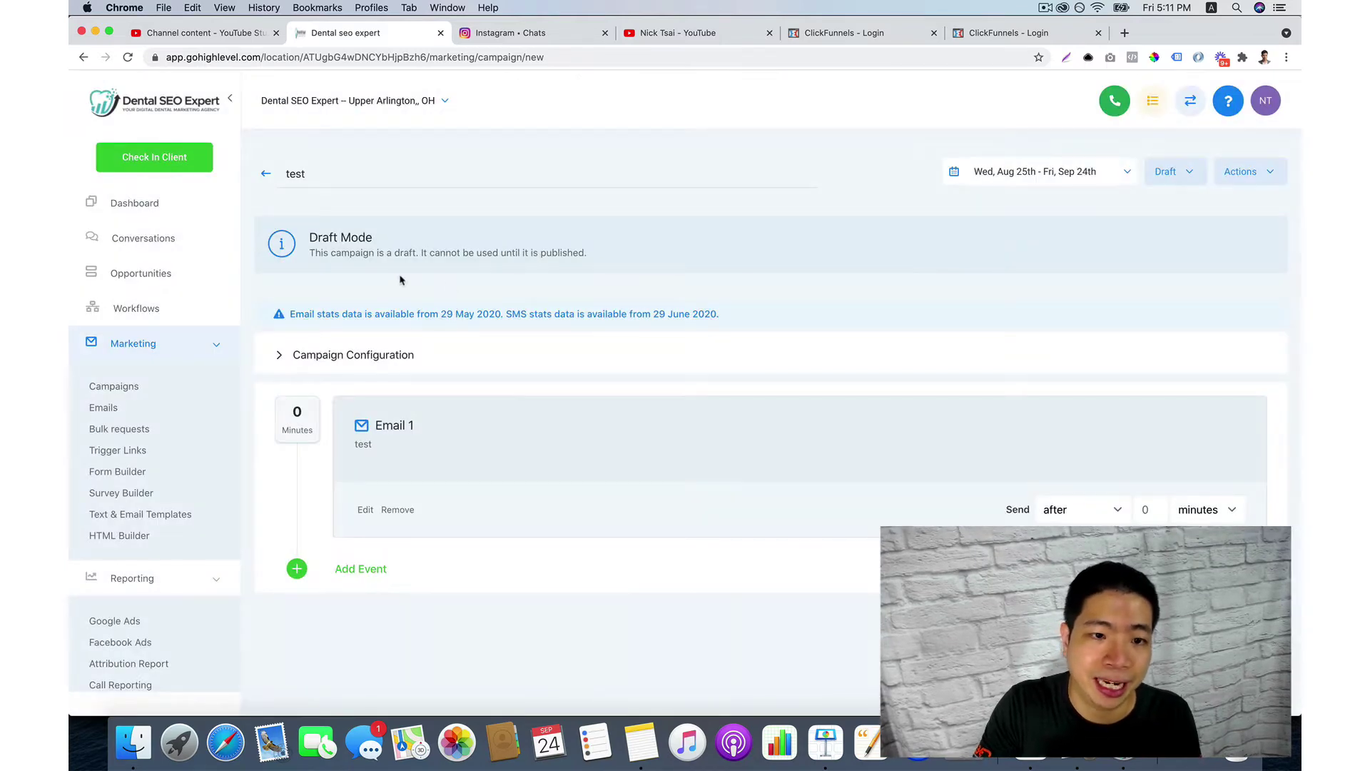
click(365, 355)
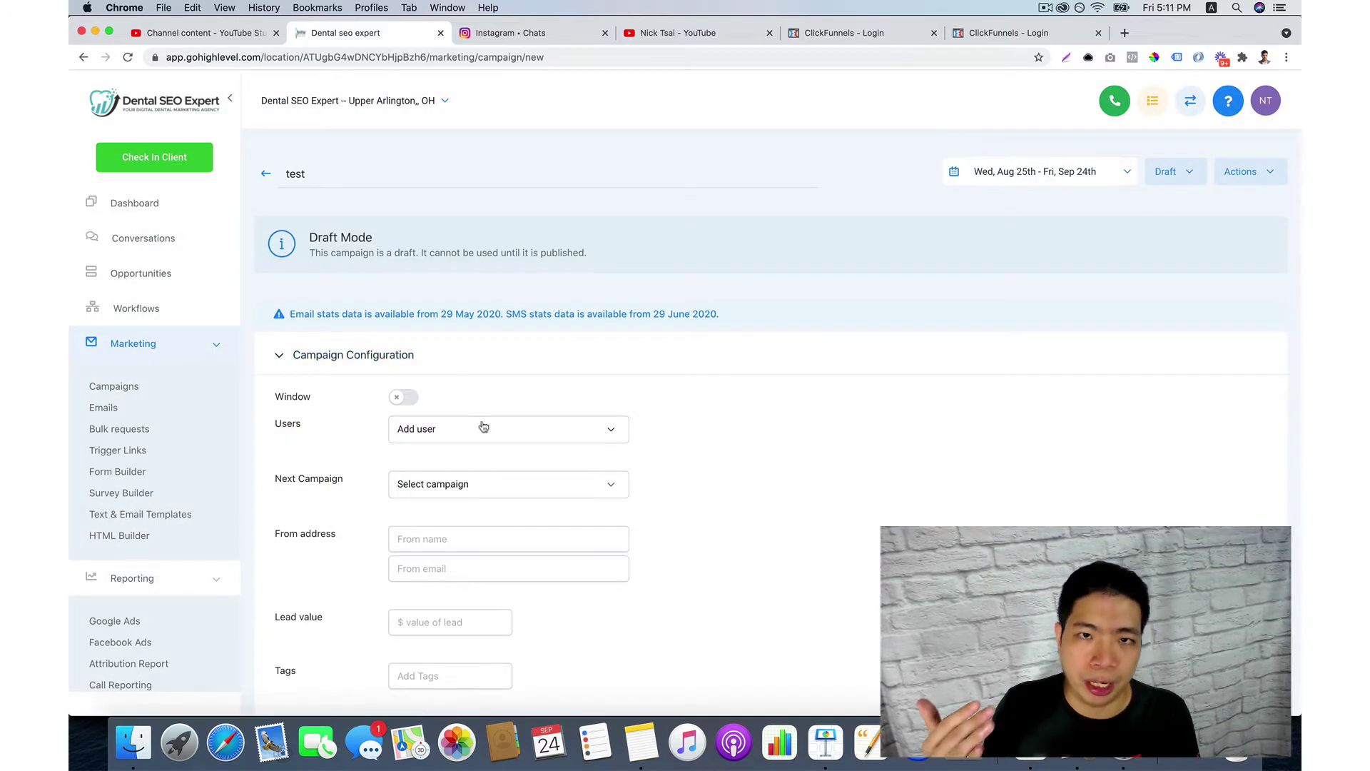
scroll(483, 429, down, 3)
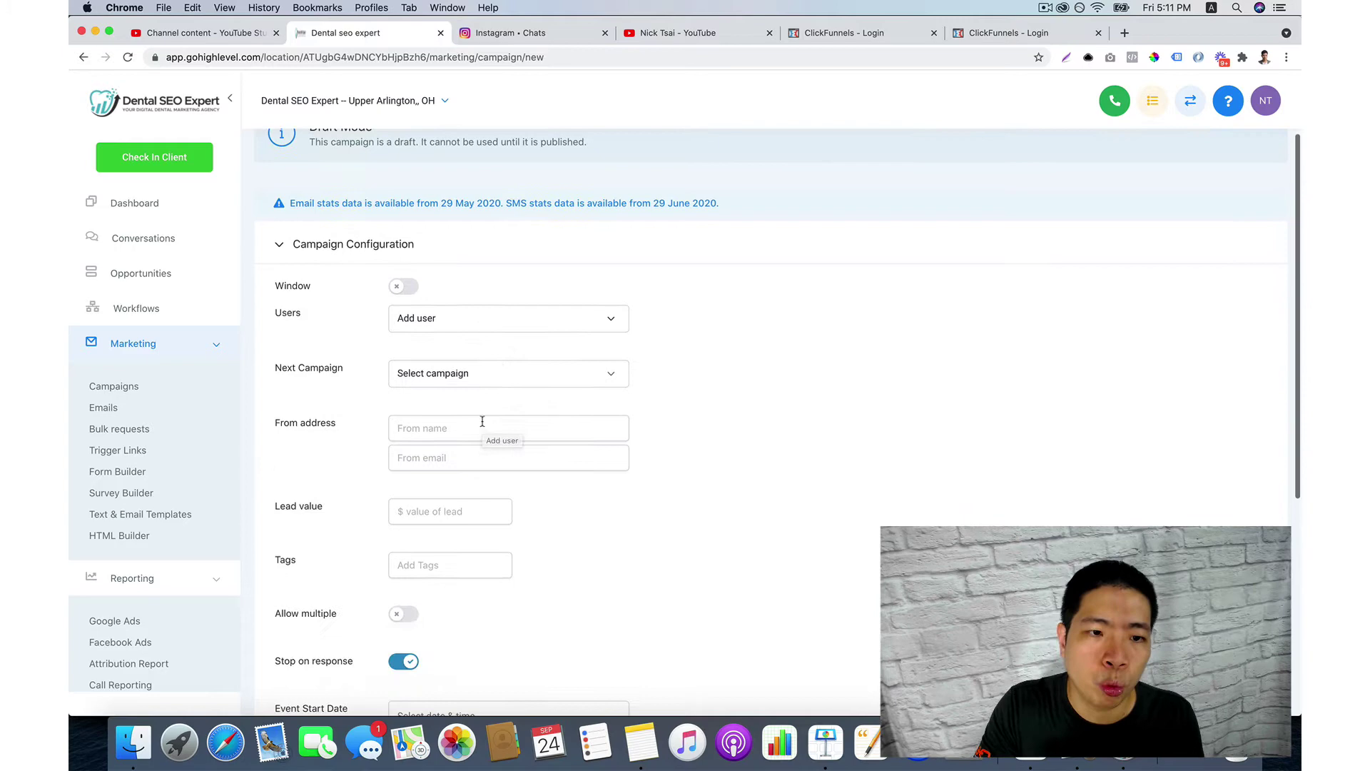
click(510, 309)
click(547, 338)
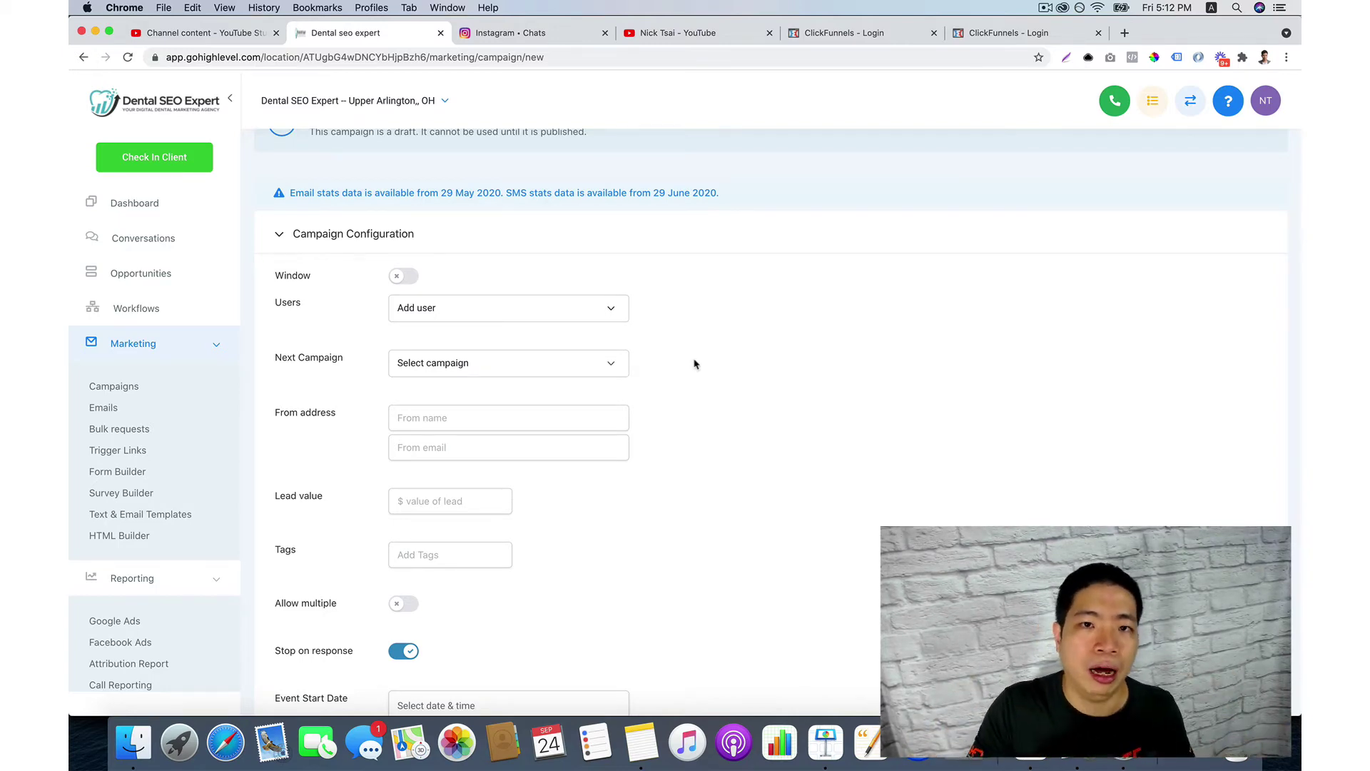
click(545, 367)
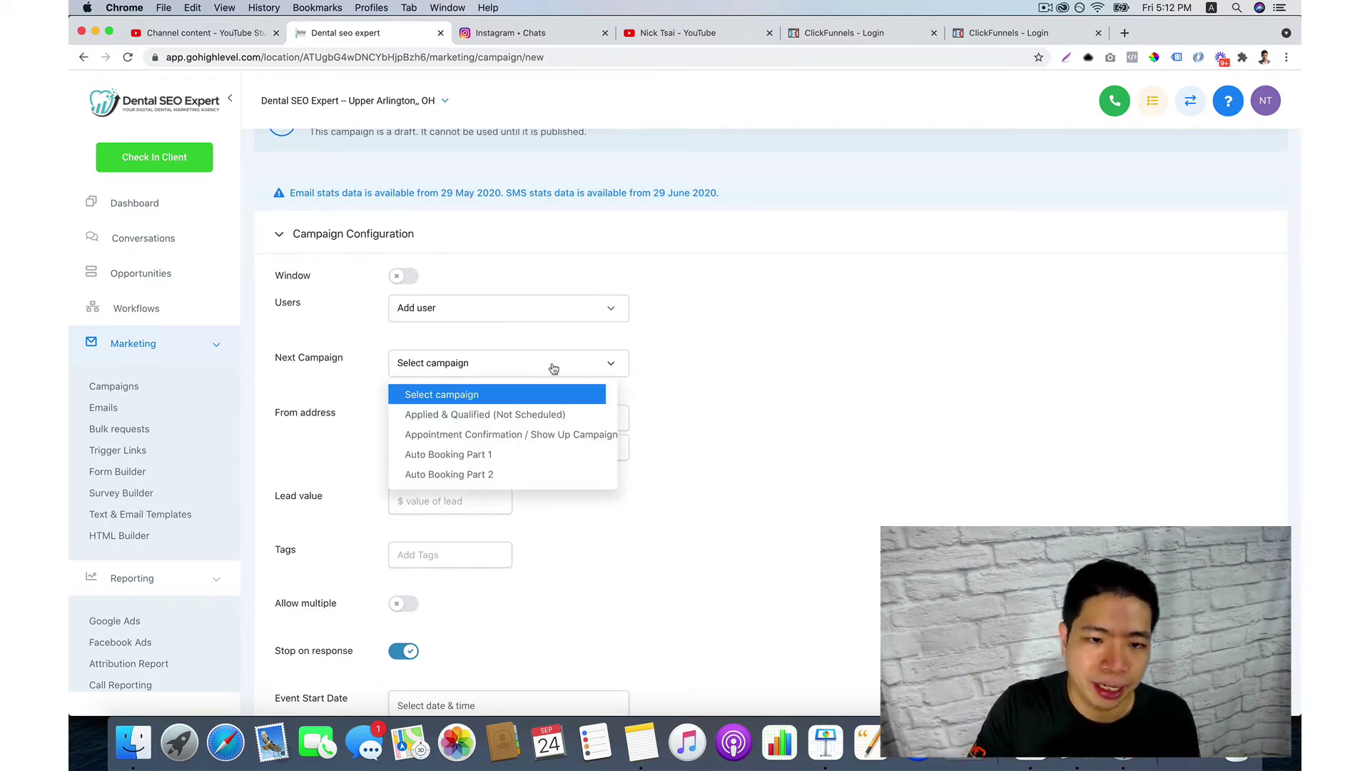
click(554, 368)
click(556, 367)
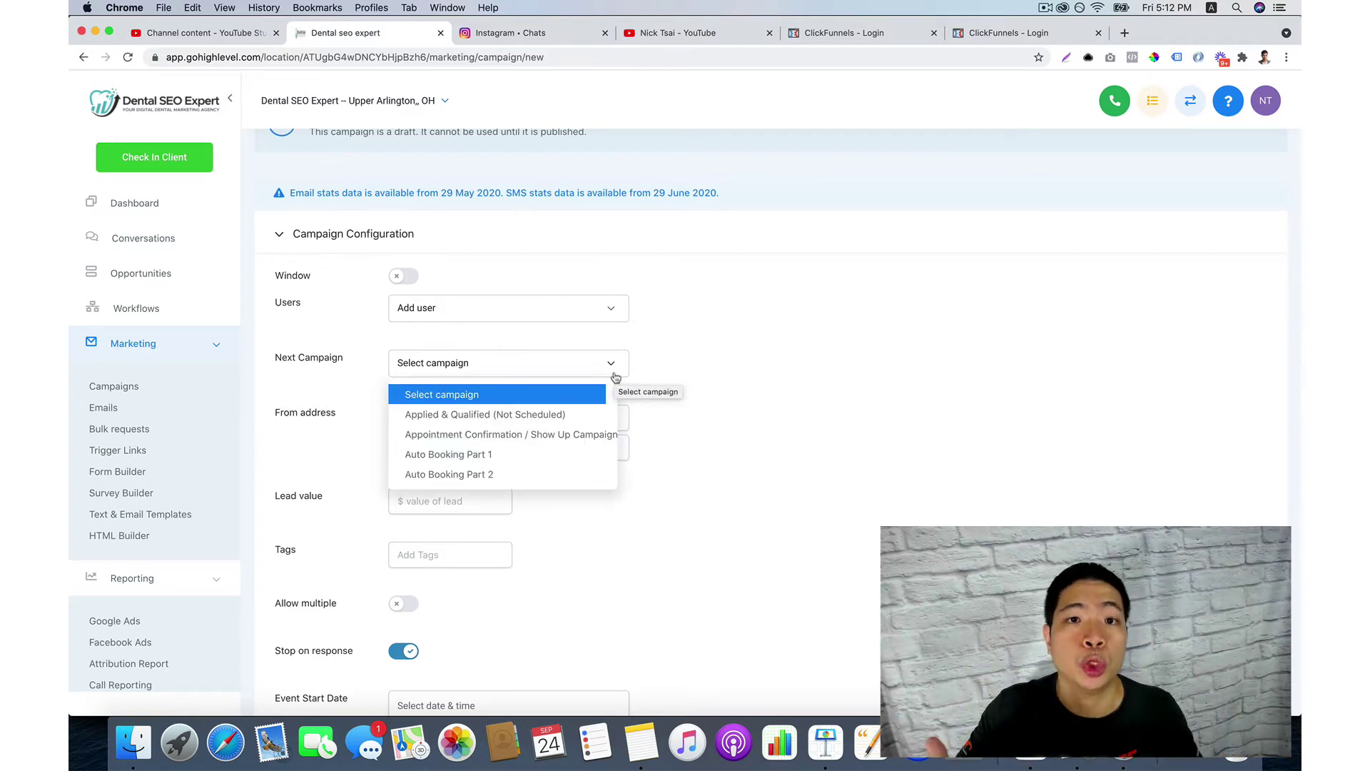
click(675, 435)
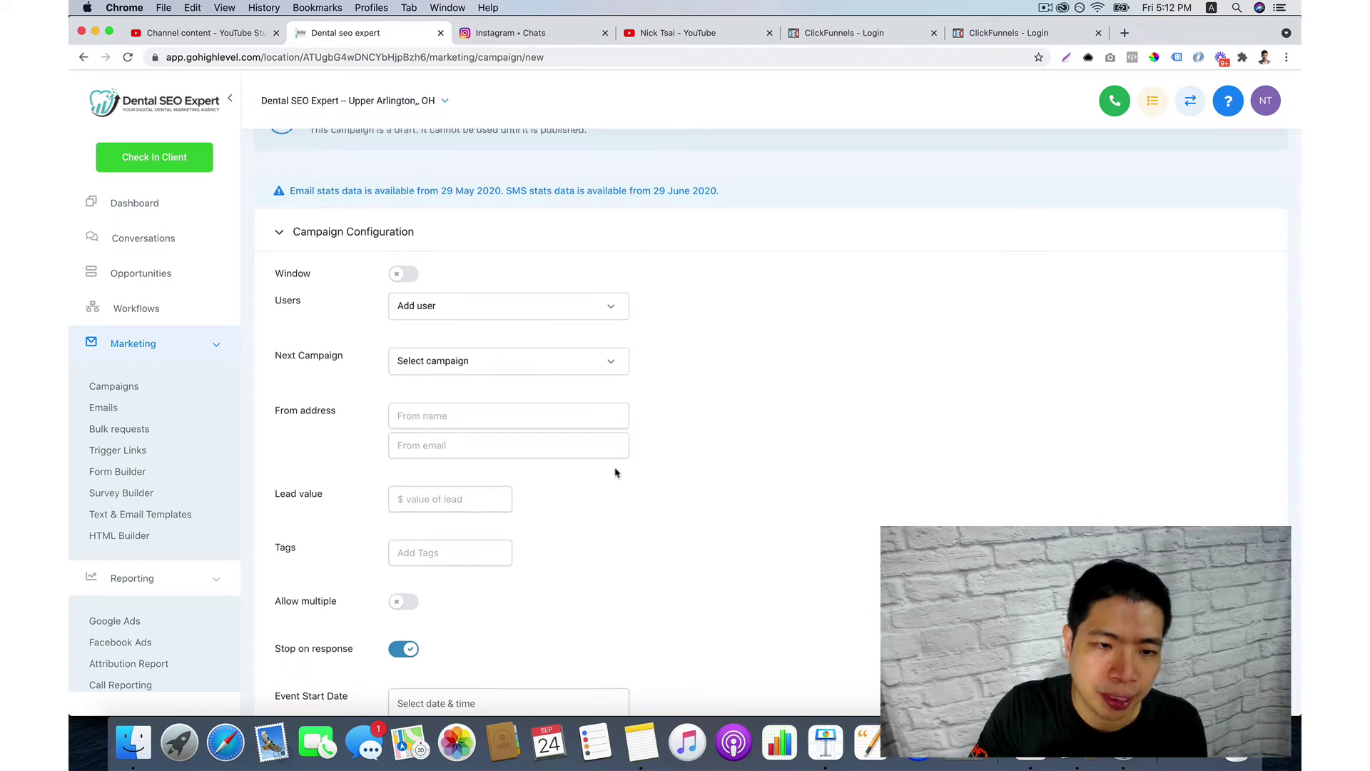
scroll(614, 469, down, 1)
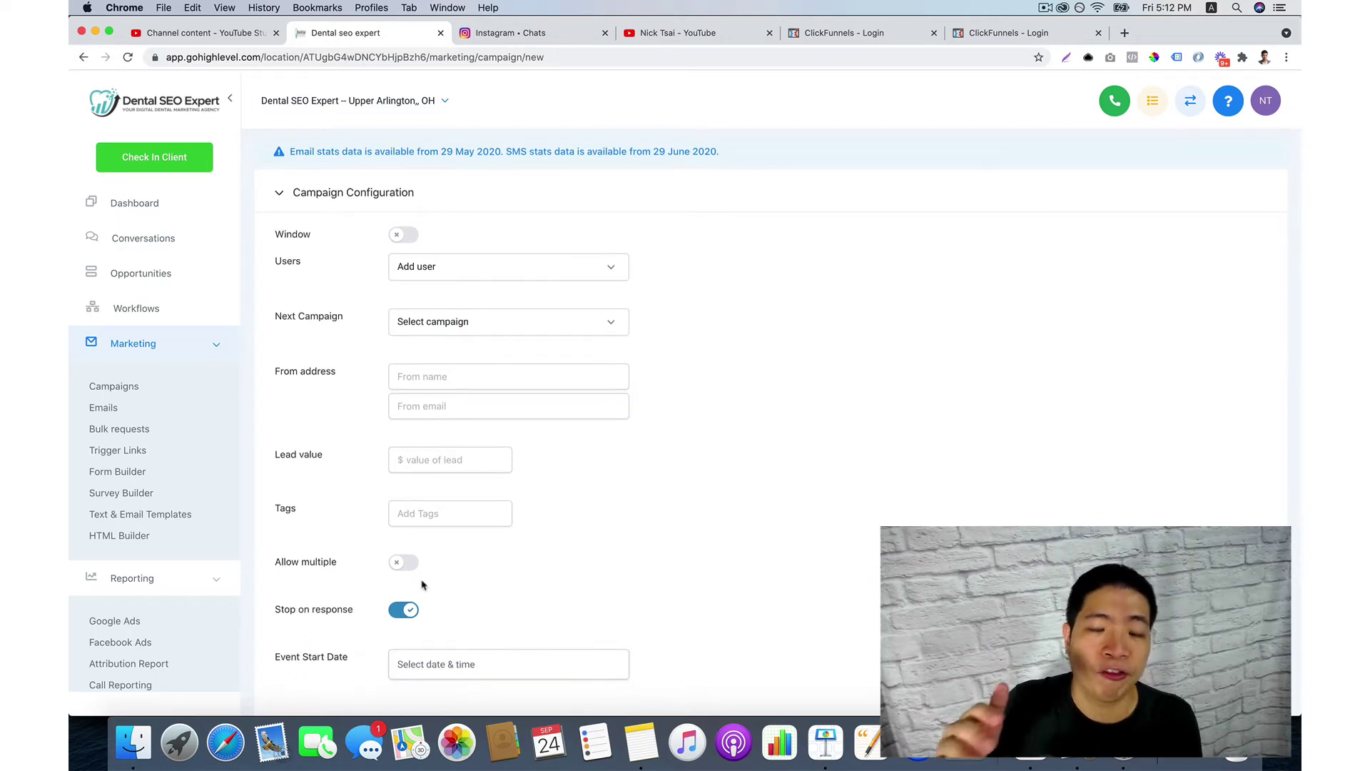
scroll(422, 585, down, 1)
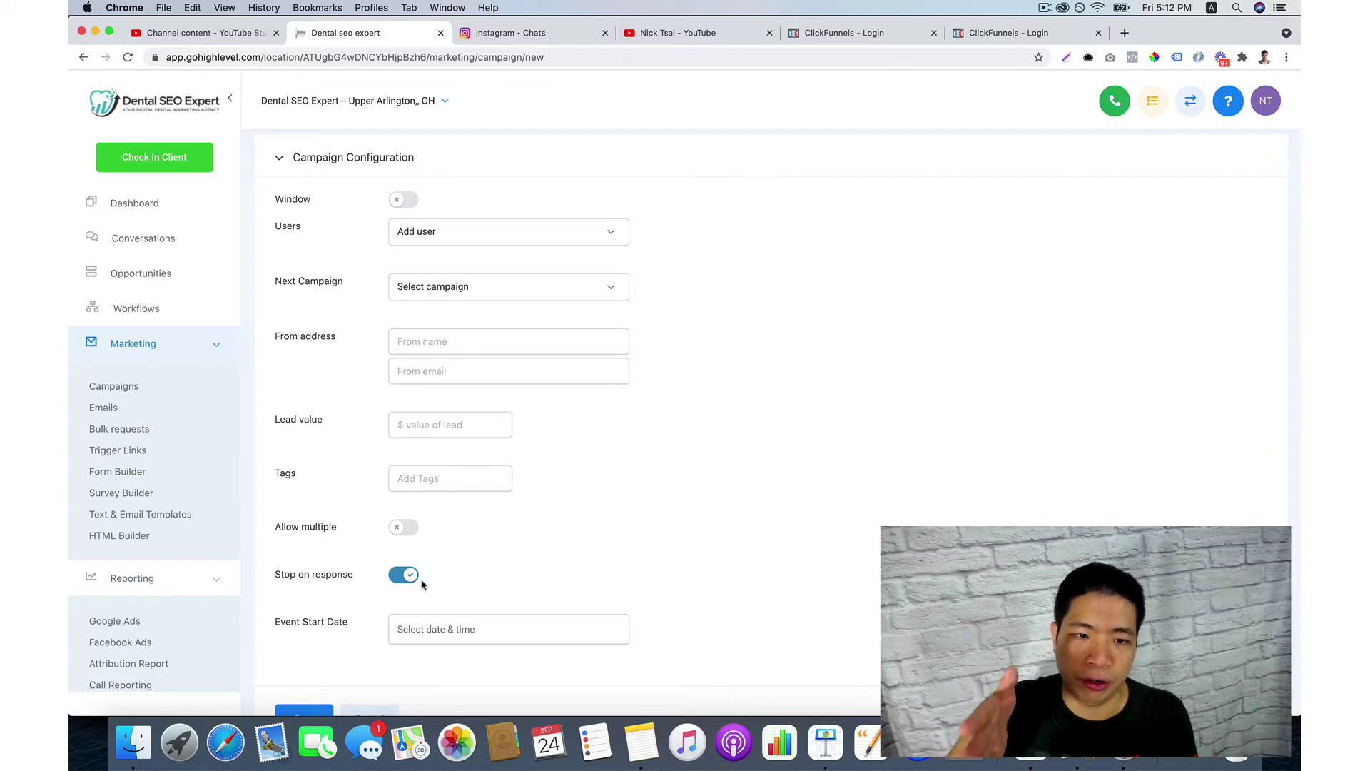
scroll(422, 586, down, 2)
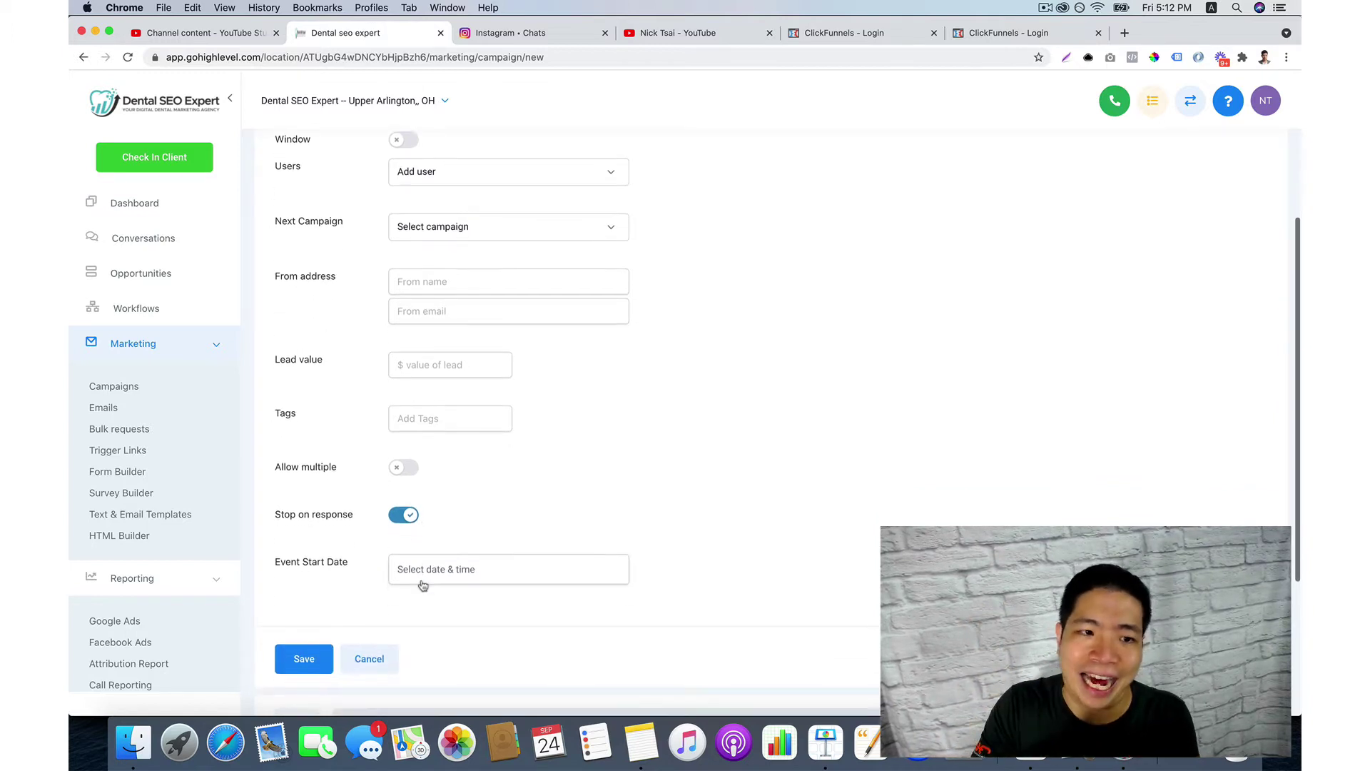
scroll(421, 585, up, 4)
scroll(154, 518, down, 4)
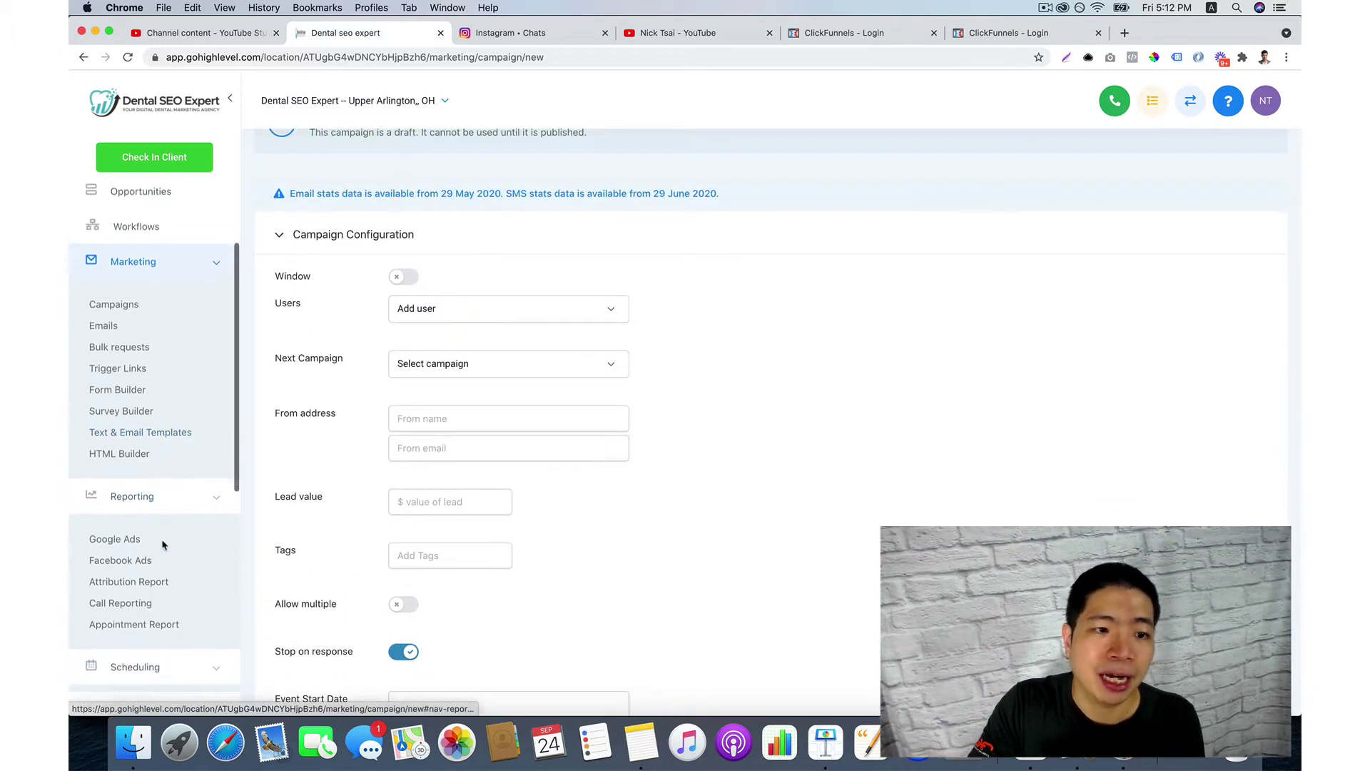
scroll(164, 545, up, 4)
Change the test campaign's status from Draft to Published.
scroll(768, 367, up, 4)
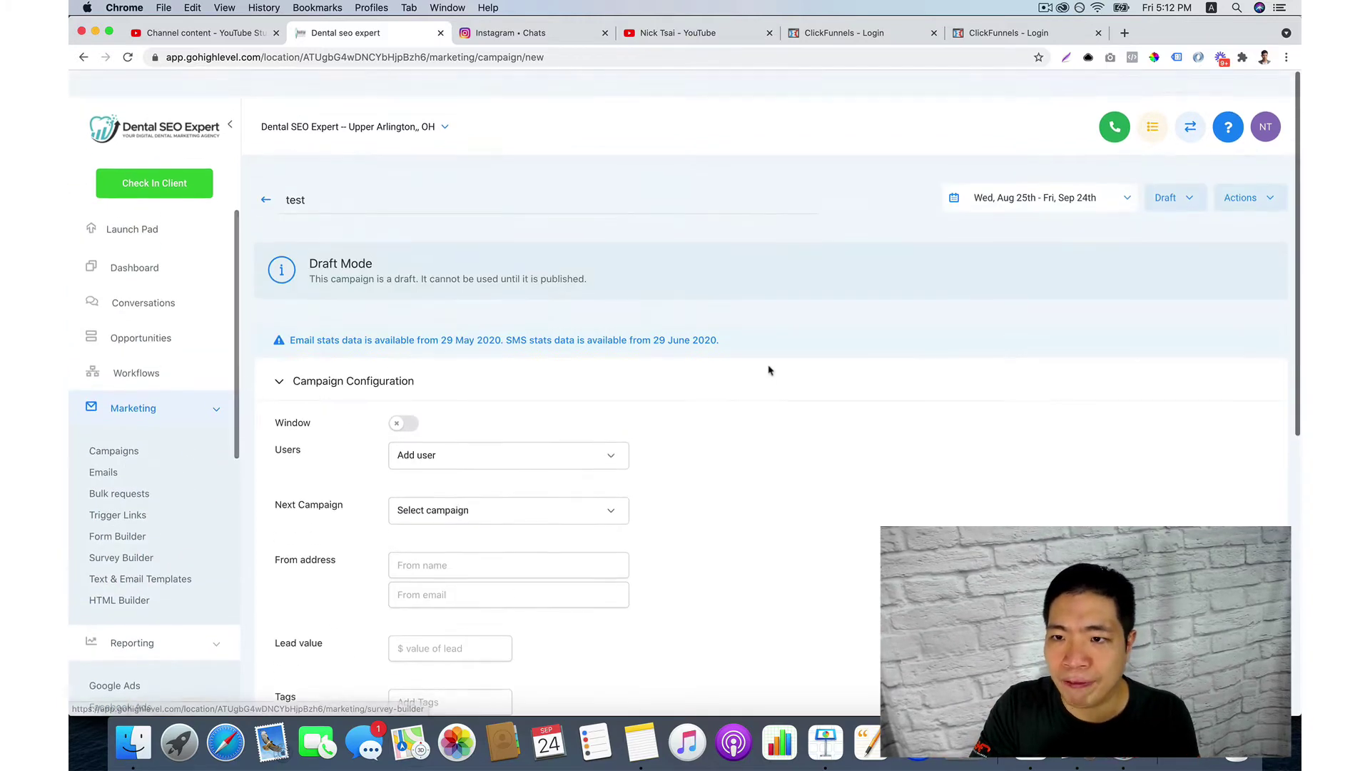
click(1170, 178)
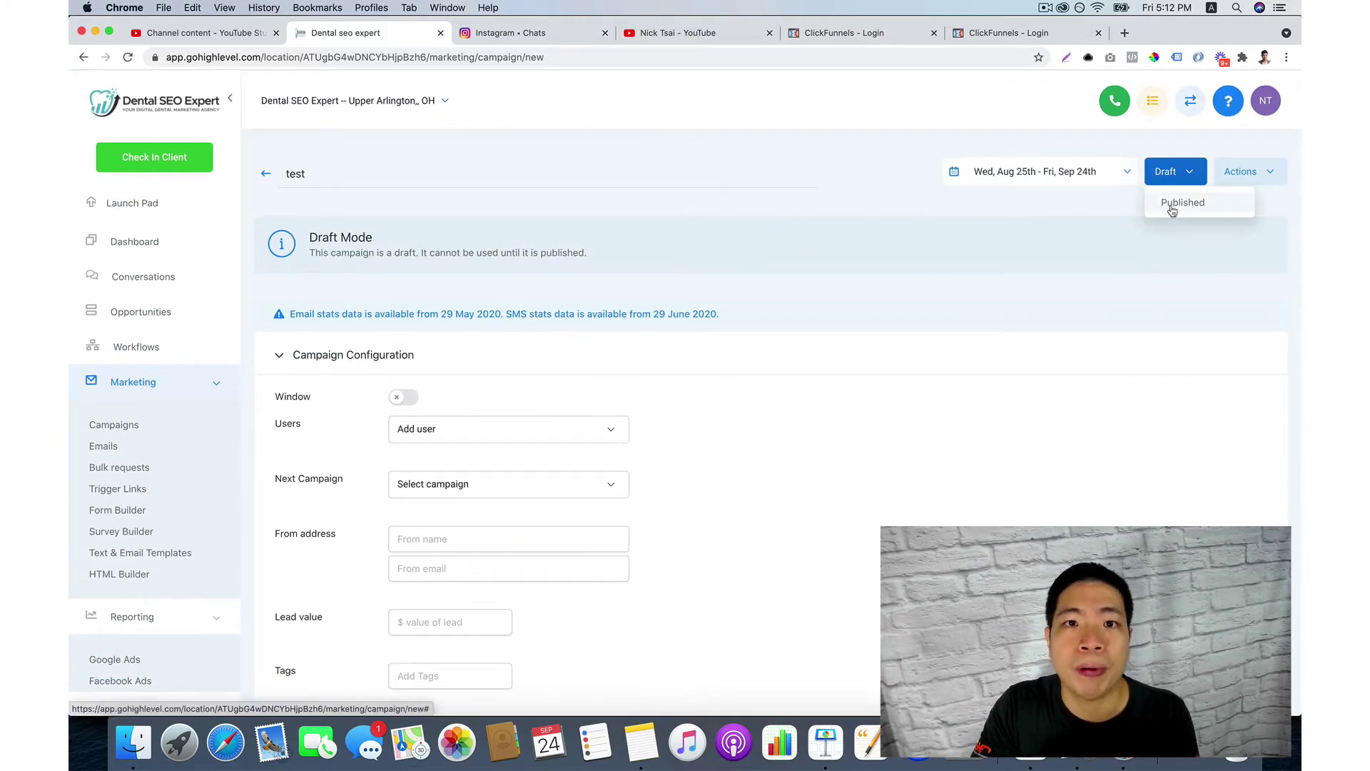
click(1168, 210)
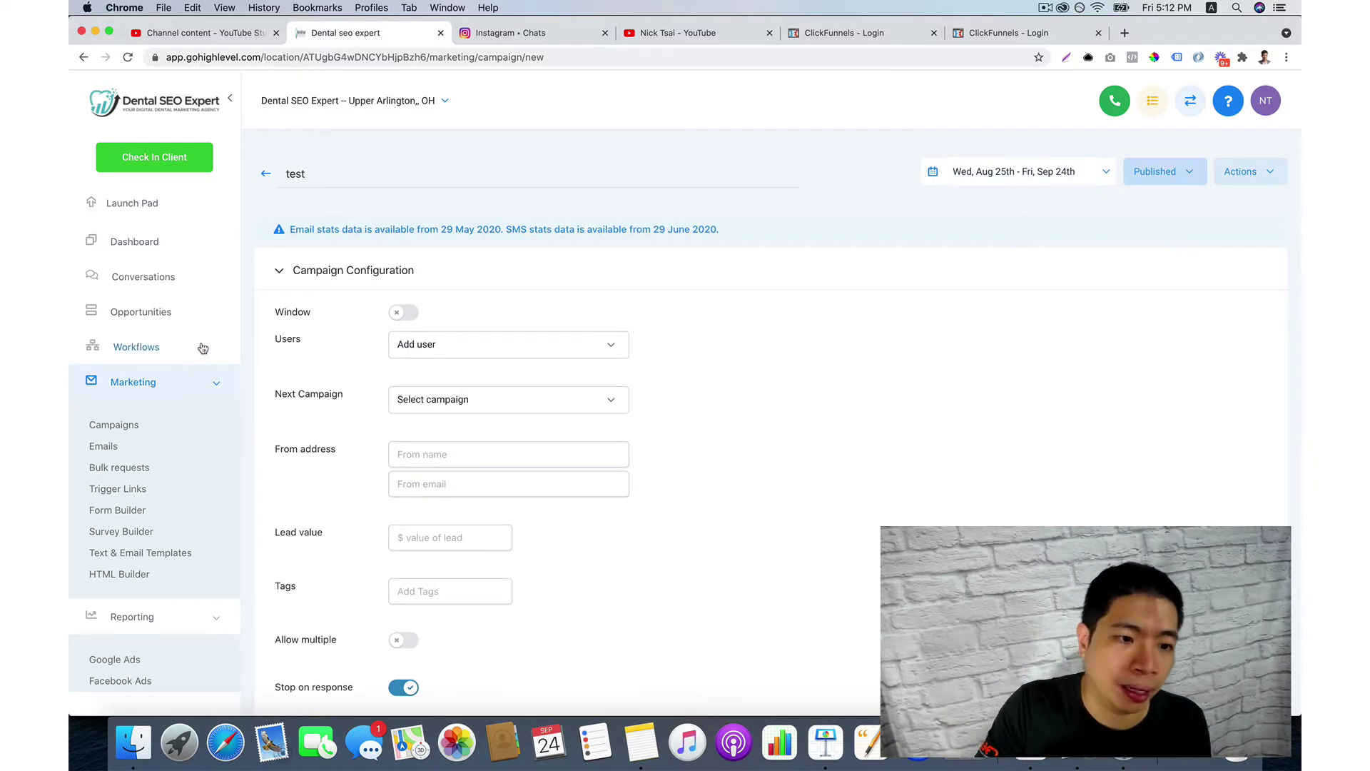
scroll(184, 437, down, 5)
scroll(194, 469, up, 3)
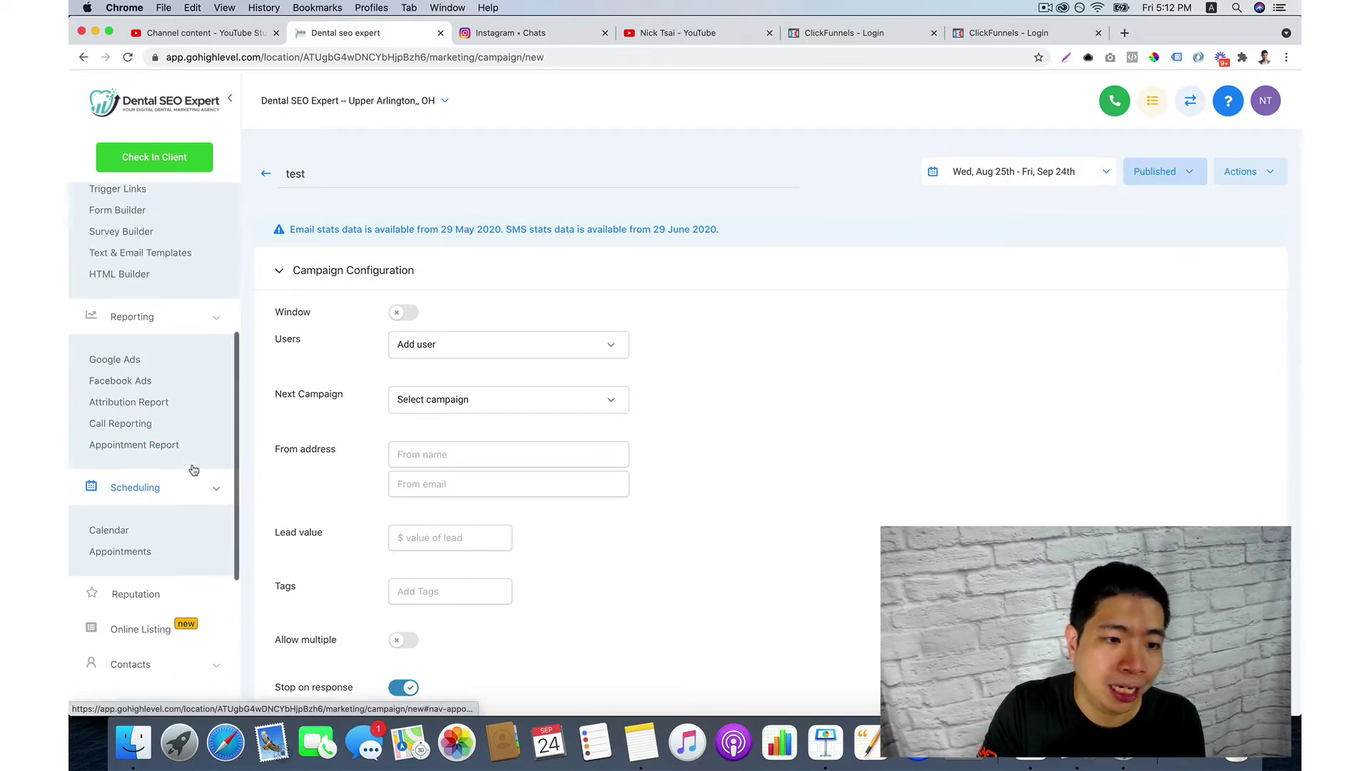
scroll(193, 469, up, 5)
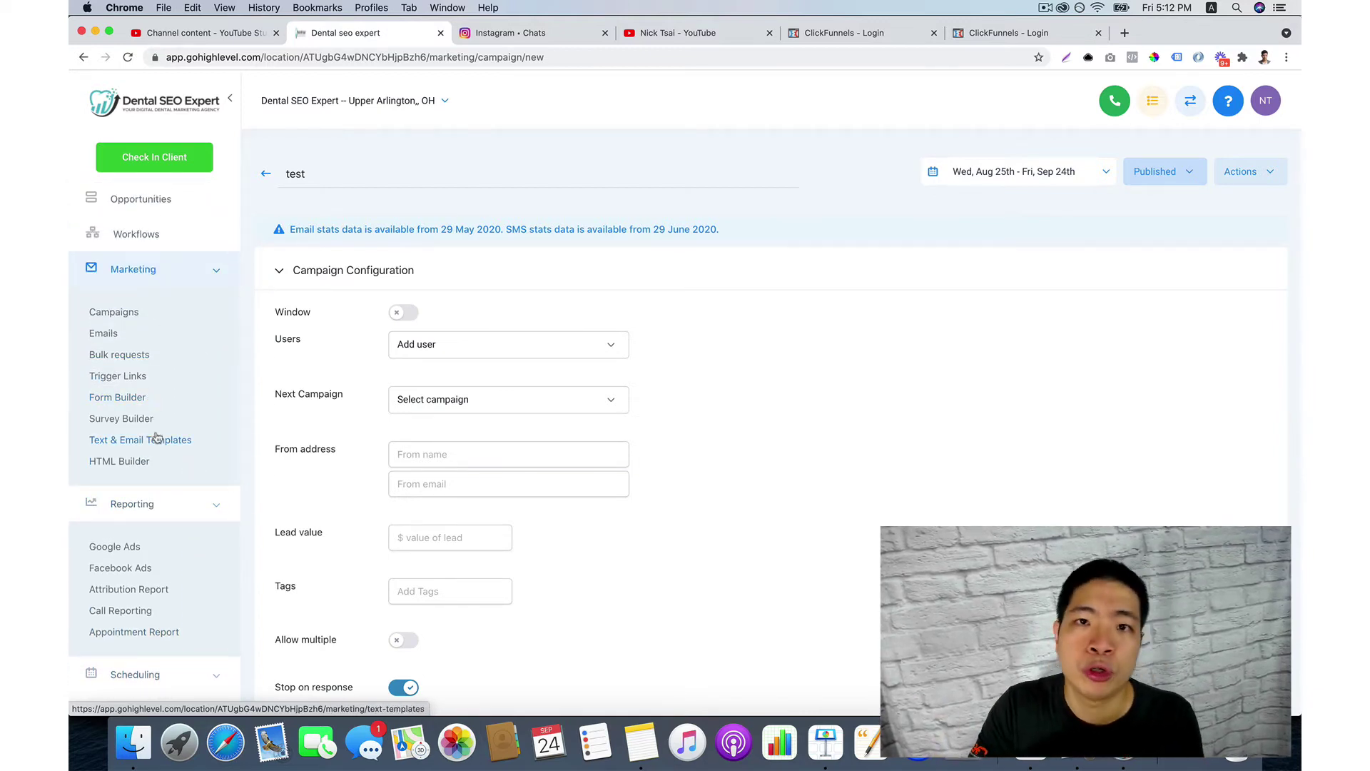
Create a new form with Full Name, Email and Phone fields and a submit button.
click(132, 406)
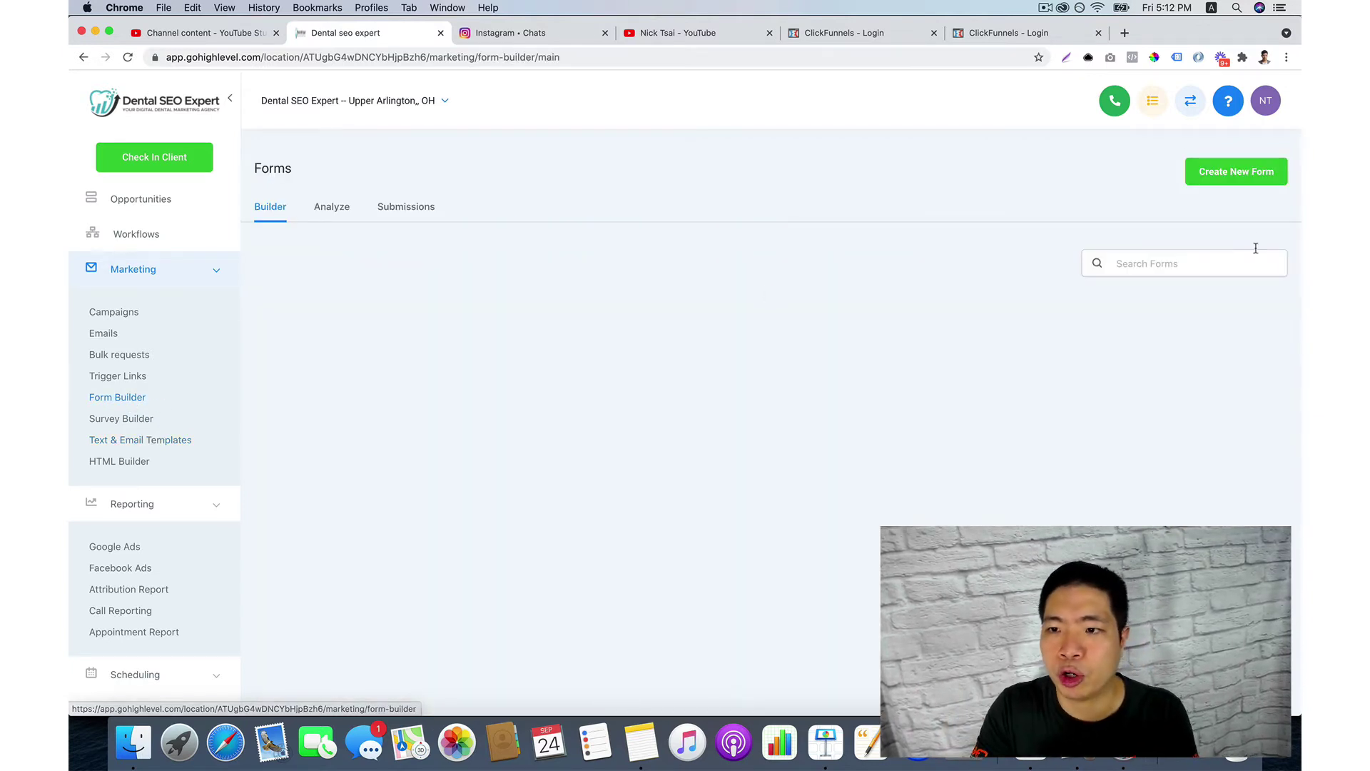
click(1226, 174)
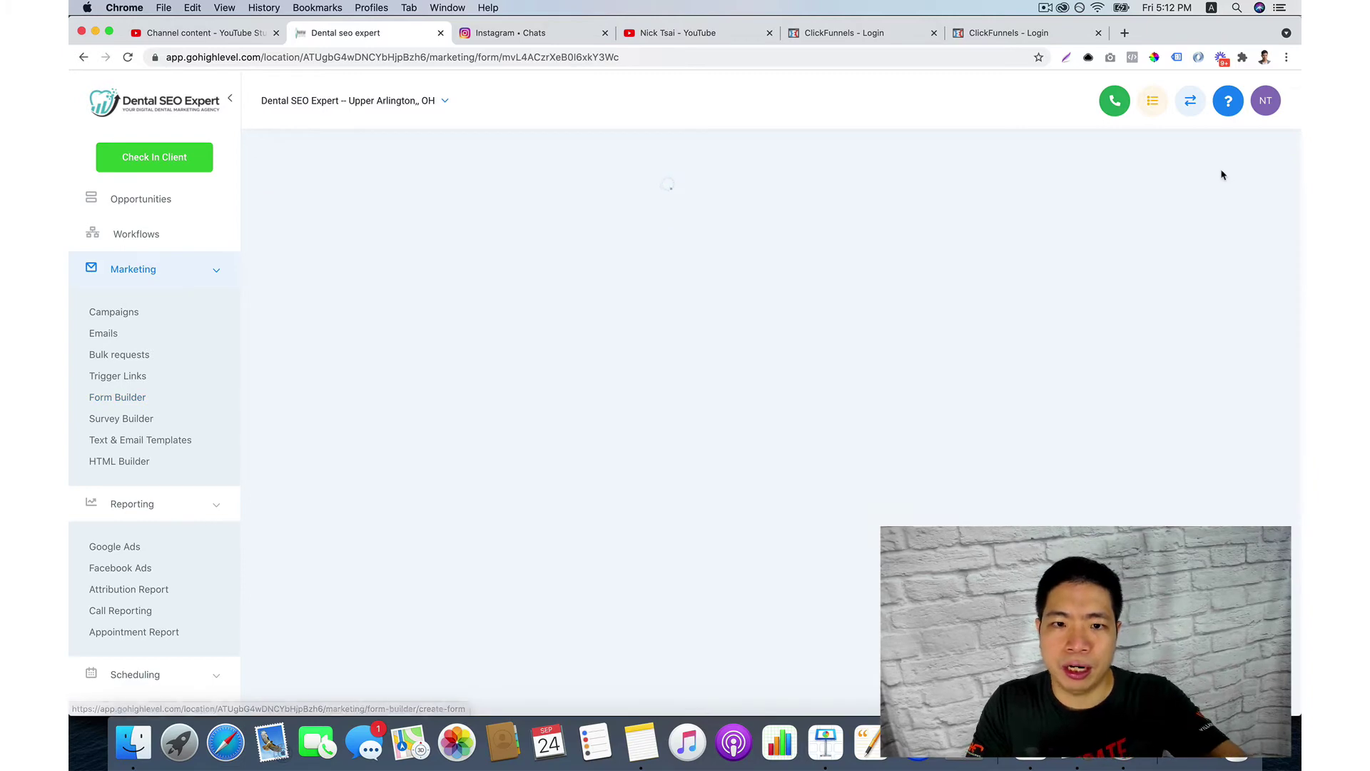
drag(1199, 243, 757, 250)
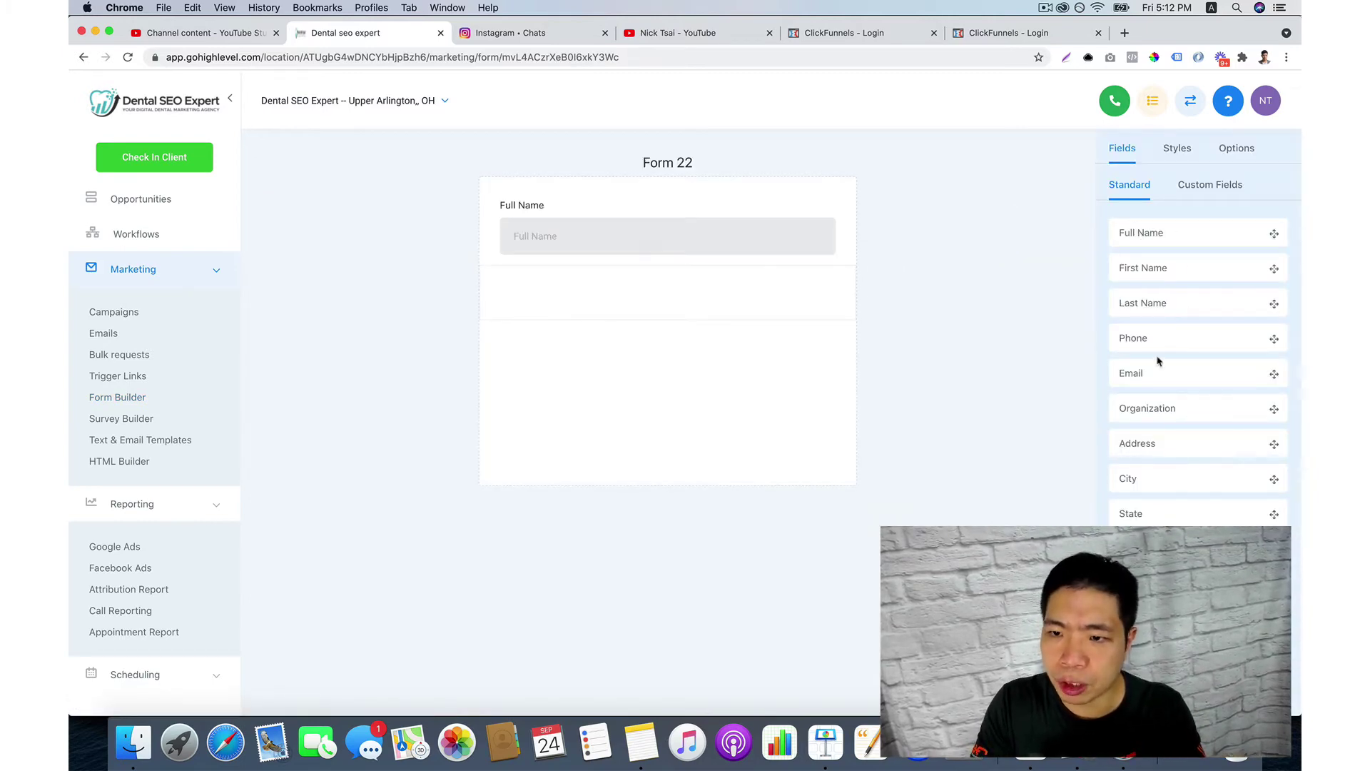
drag(1158, 362, 757, 350)
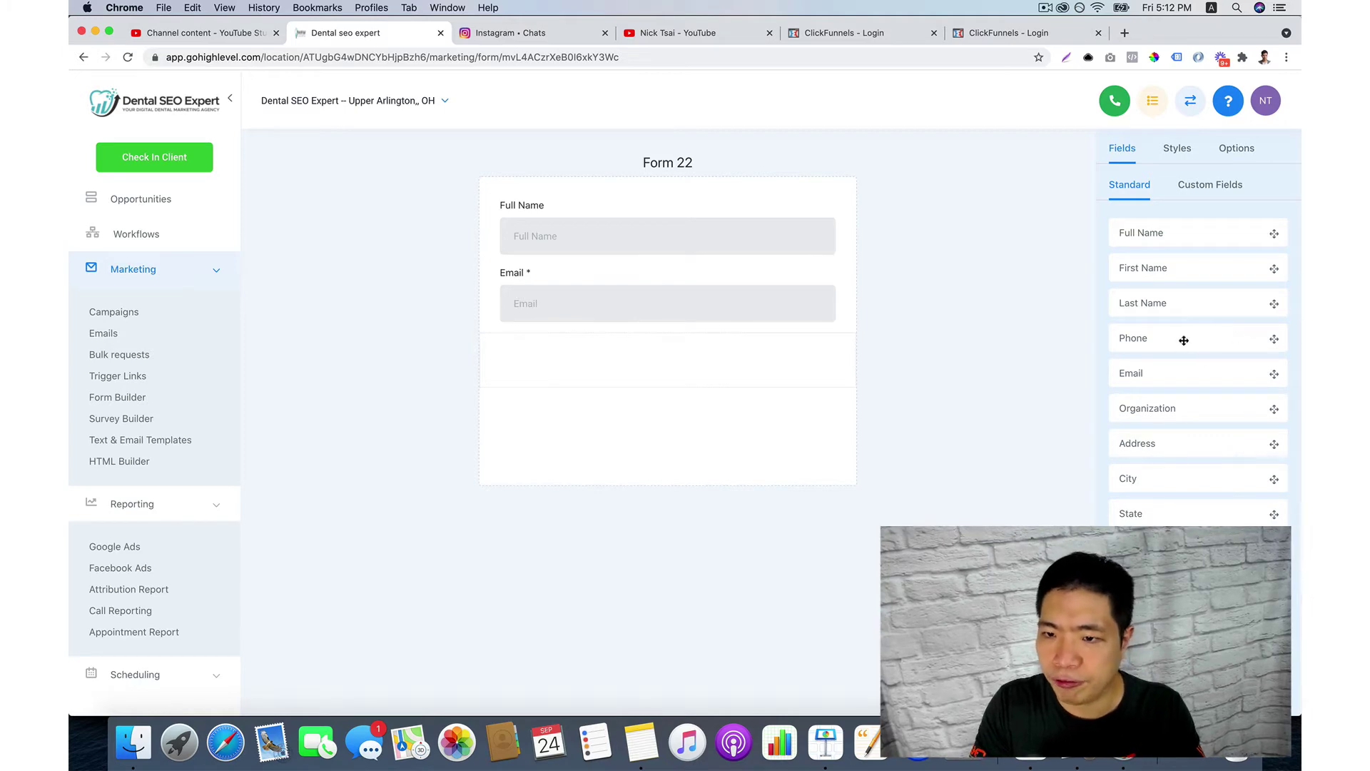
drag(1185, 341, 684, 358)
click(1186, 150)
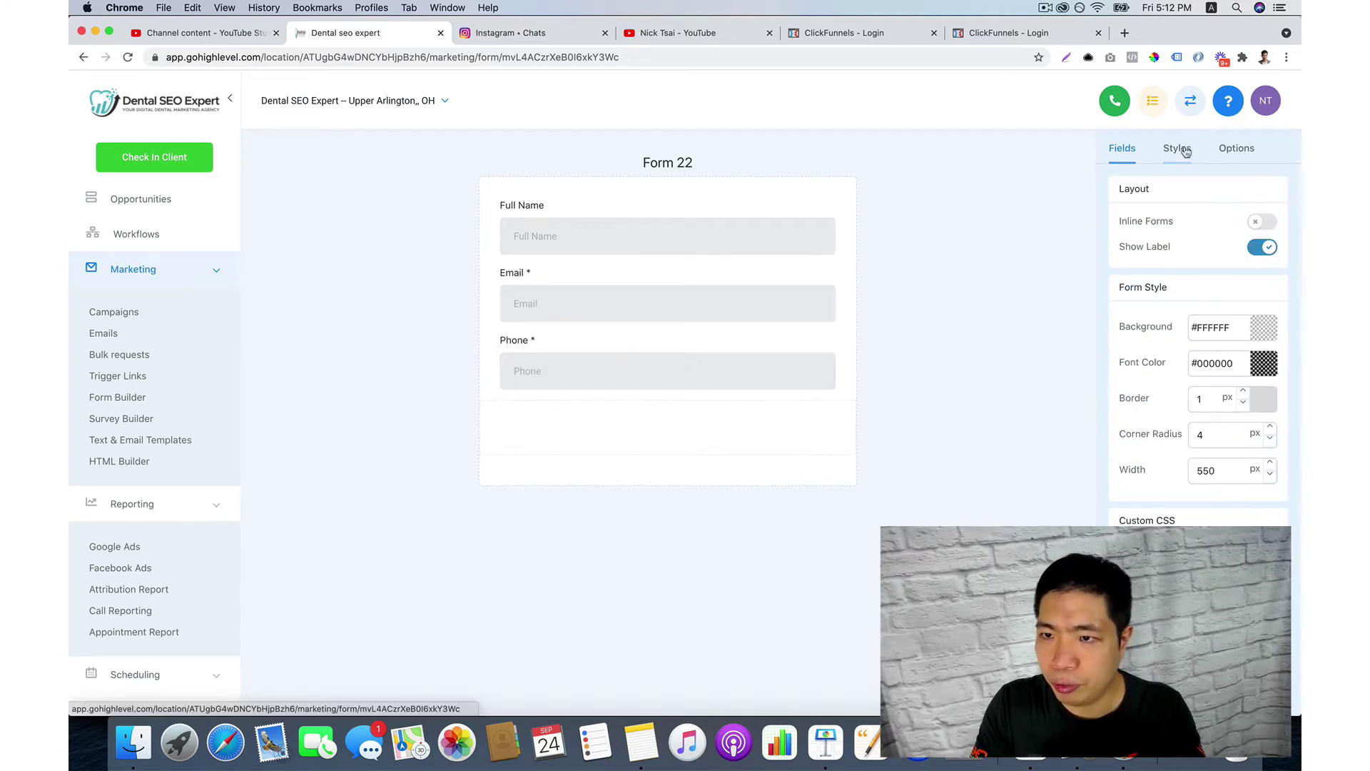
click(1122, 147)
scroll(1193, 282, down, 5)
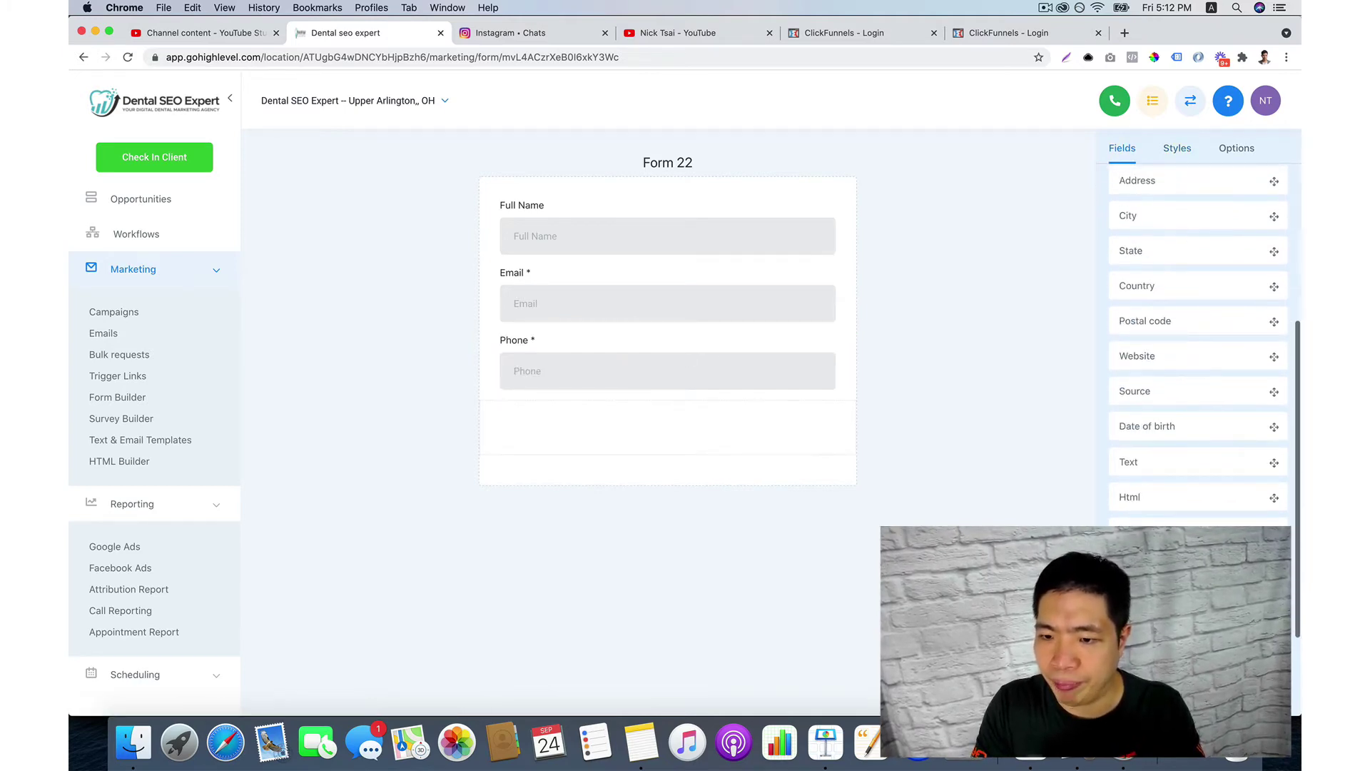
drag(642, 428, 646, 459)
Rename the form to 'test' under its Options.
click(1181, 151)
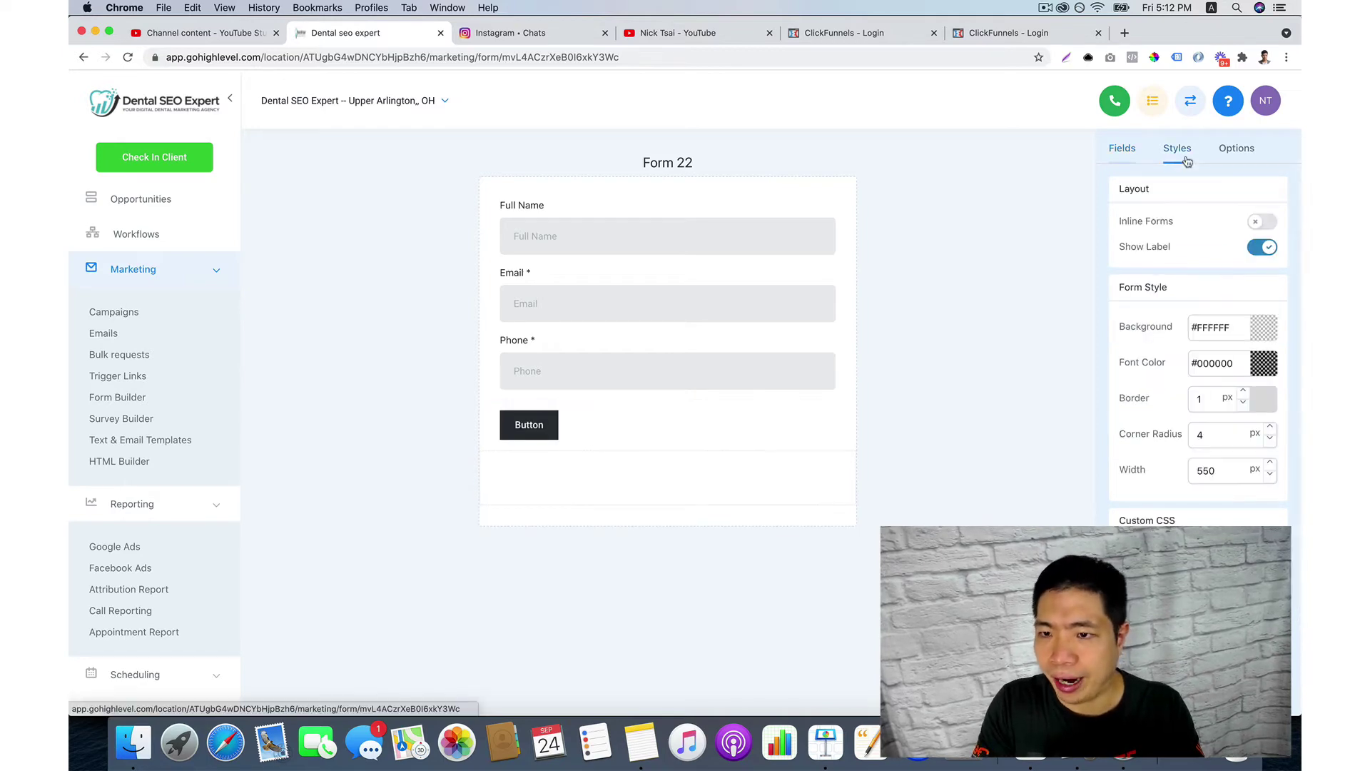
click(1238, 157)
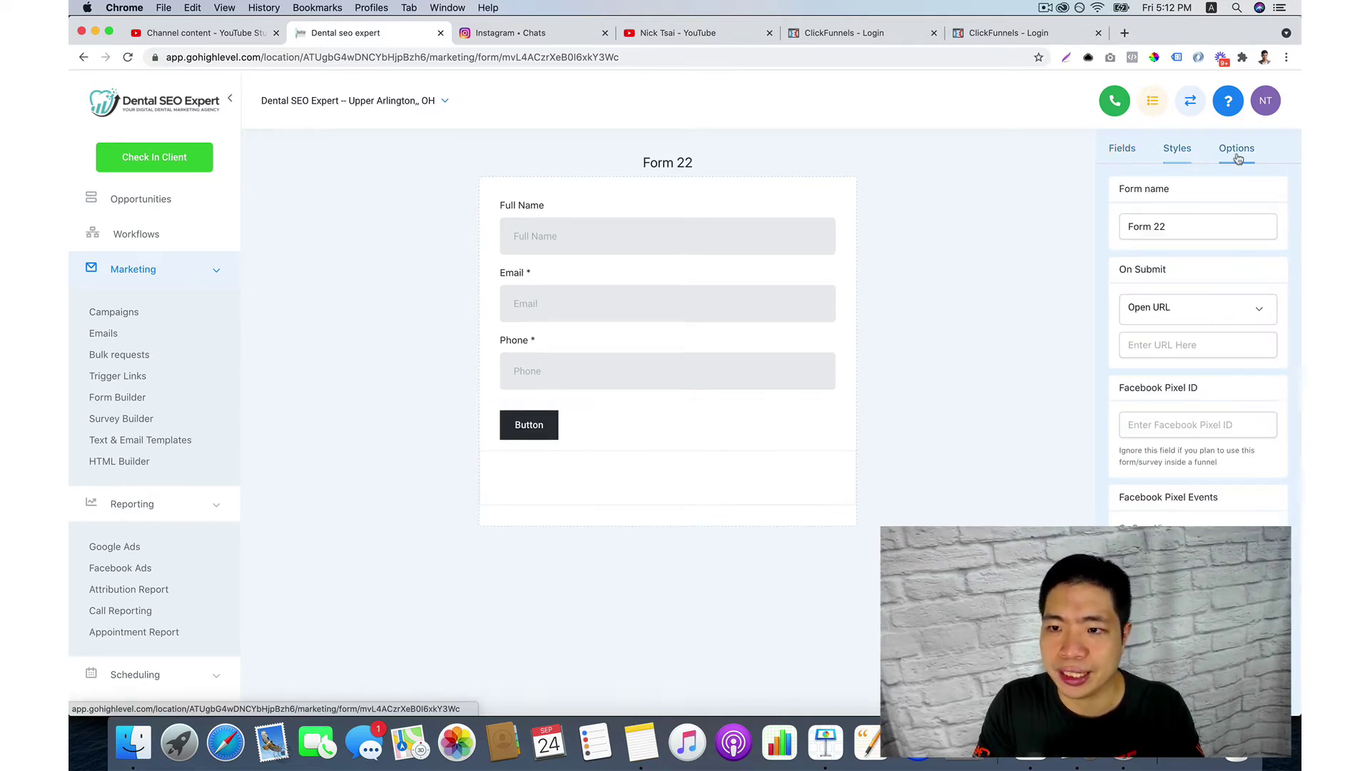
click(1196, 229)
key(super+a)
text(test)
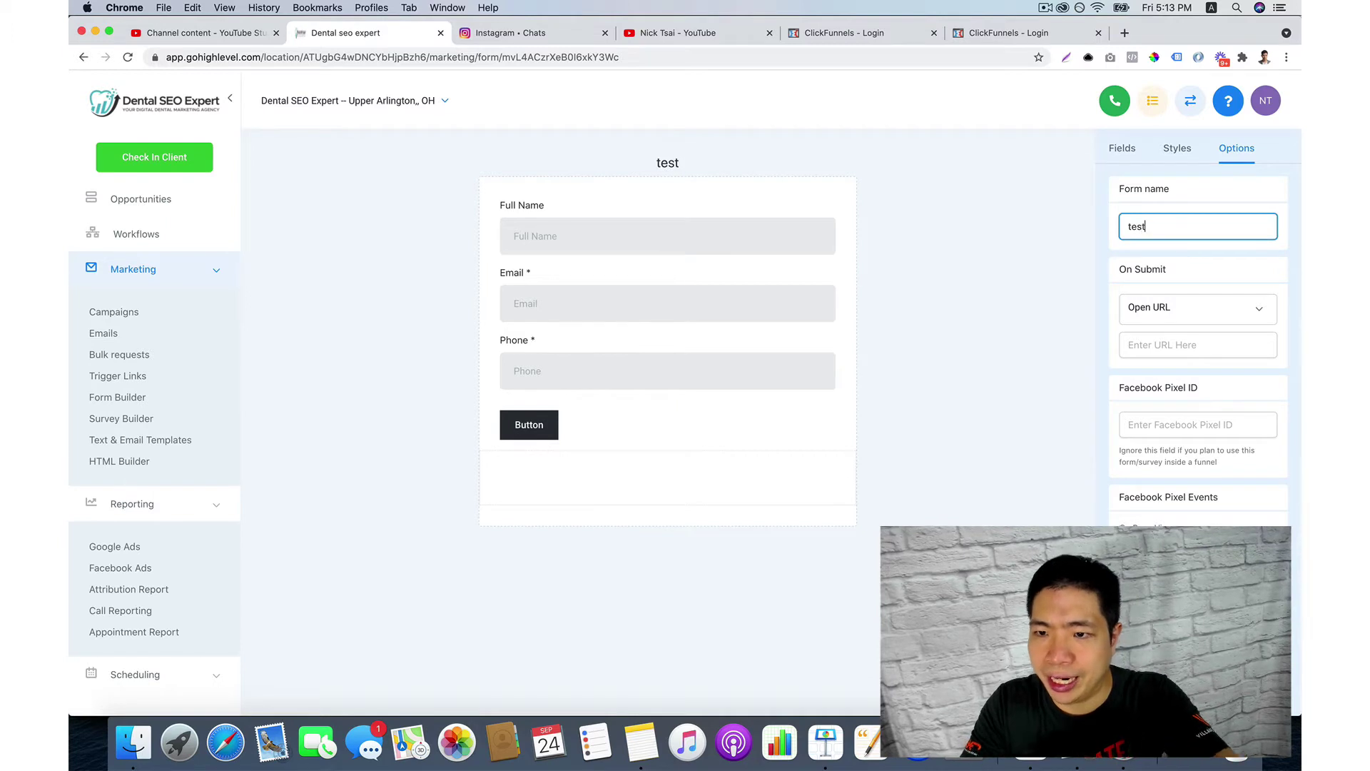
click(1215, 288)
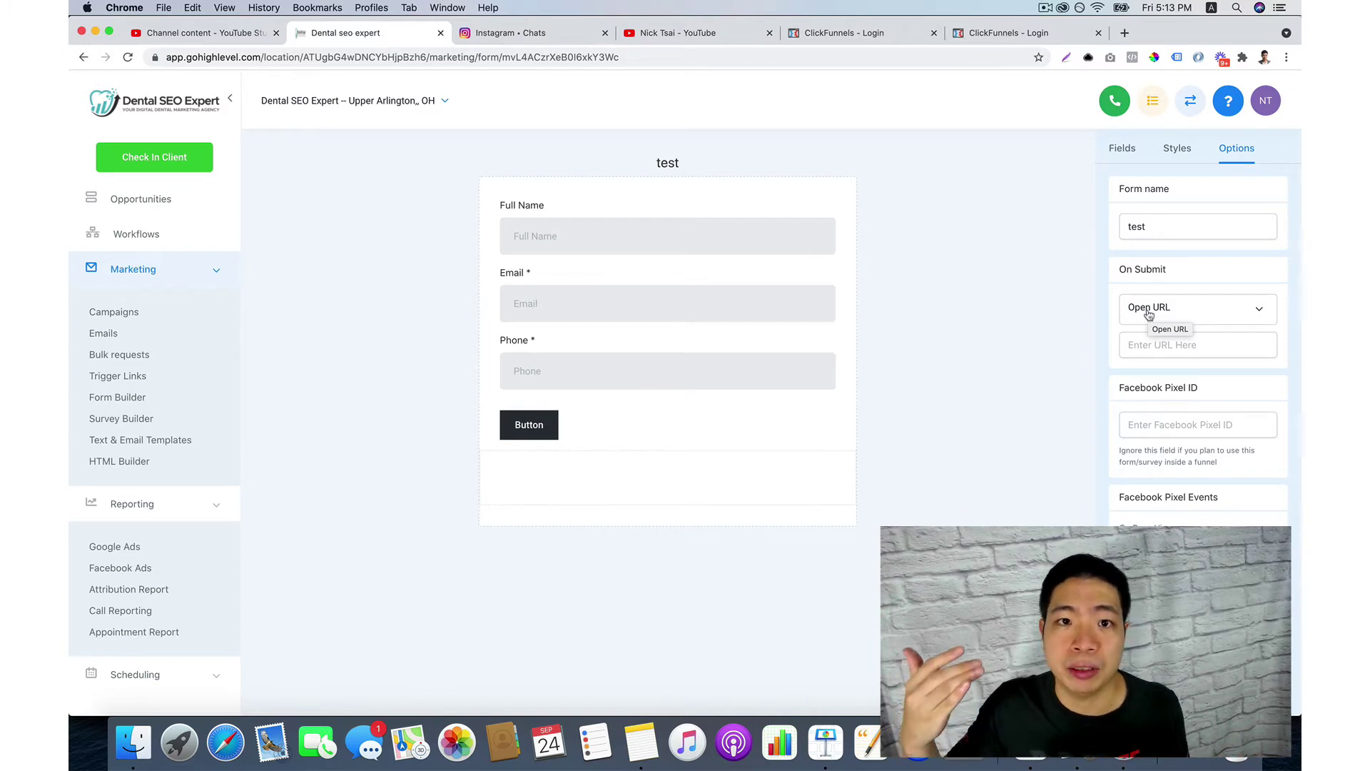
scroll(1183, 429, down, 1)
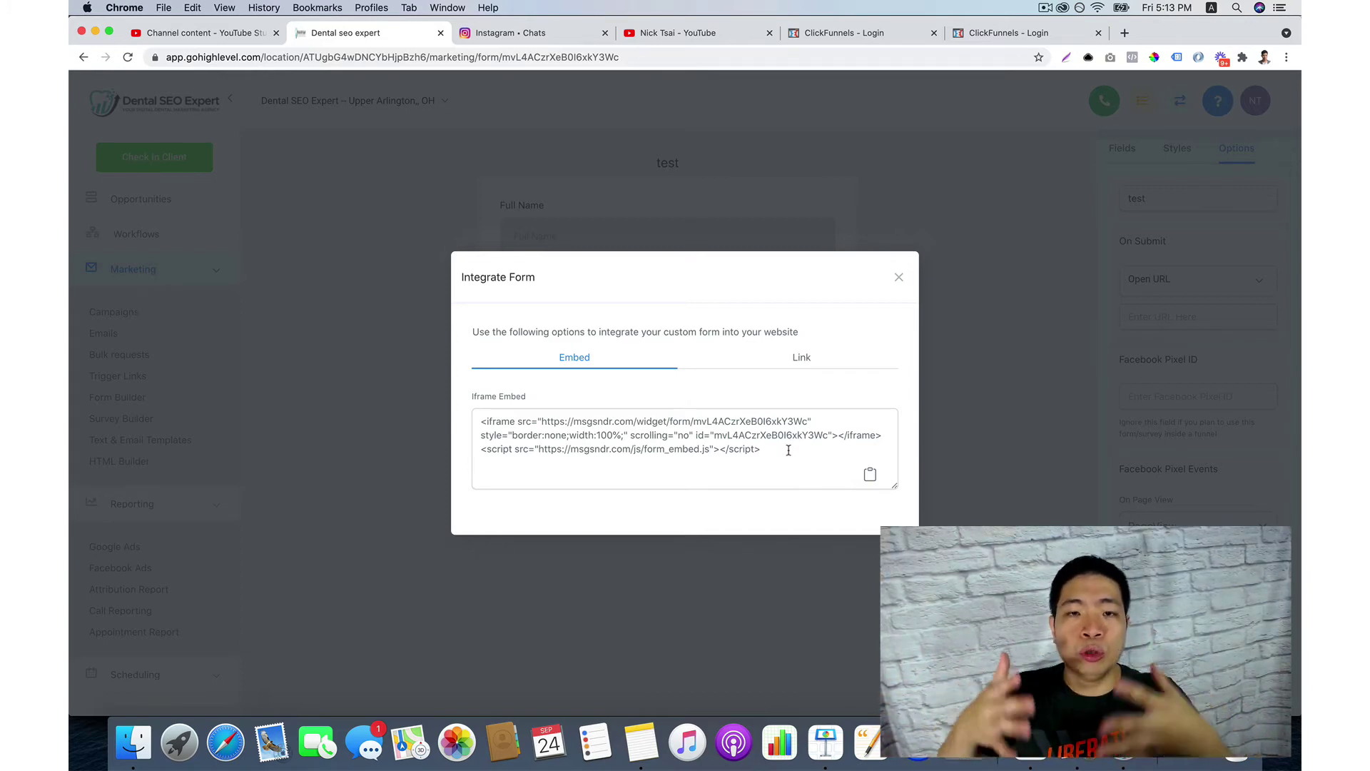
Select and copy the test form's iframe embed code, then close the Integrate Form dialog.
drag(797, 451, 498, 404)
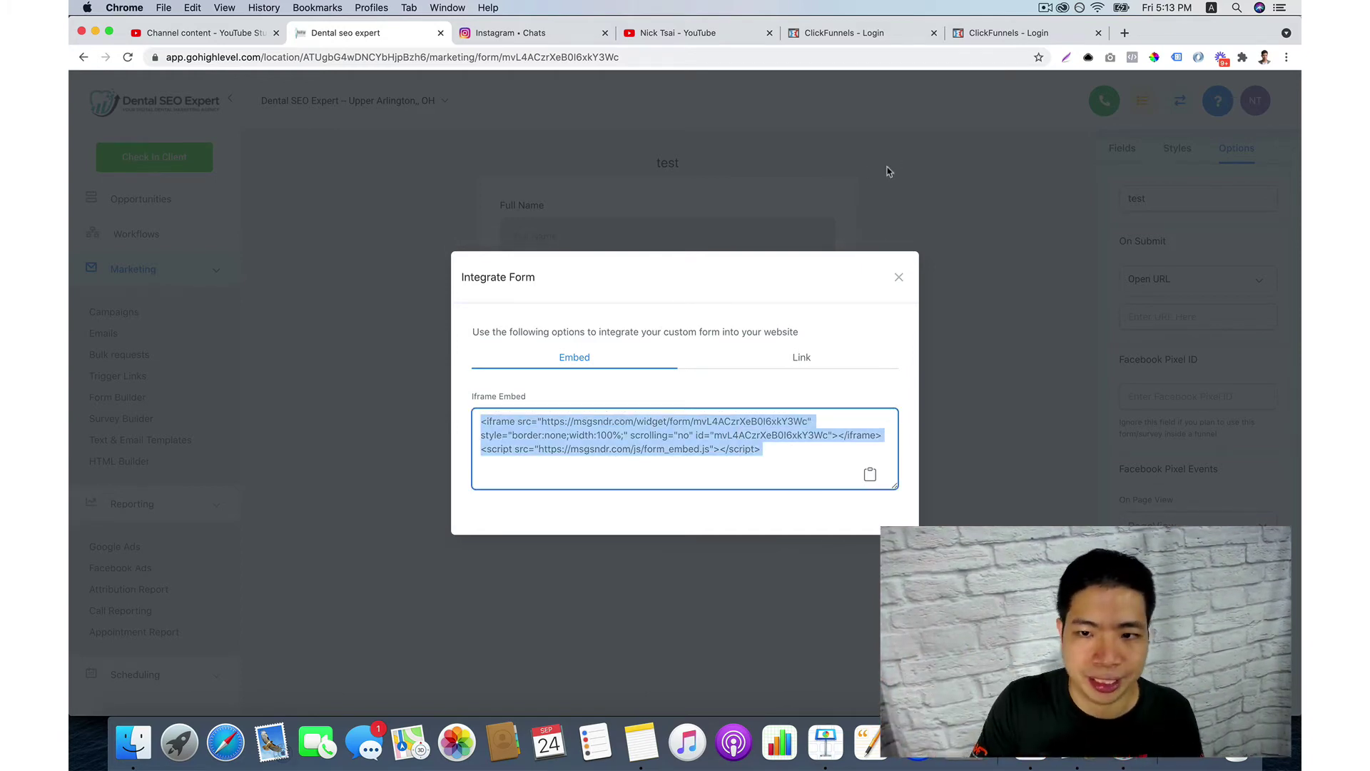
click(898, 278)
scroll(109, 575, down, 5)
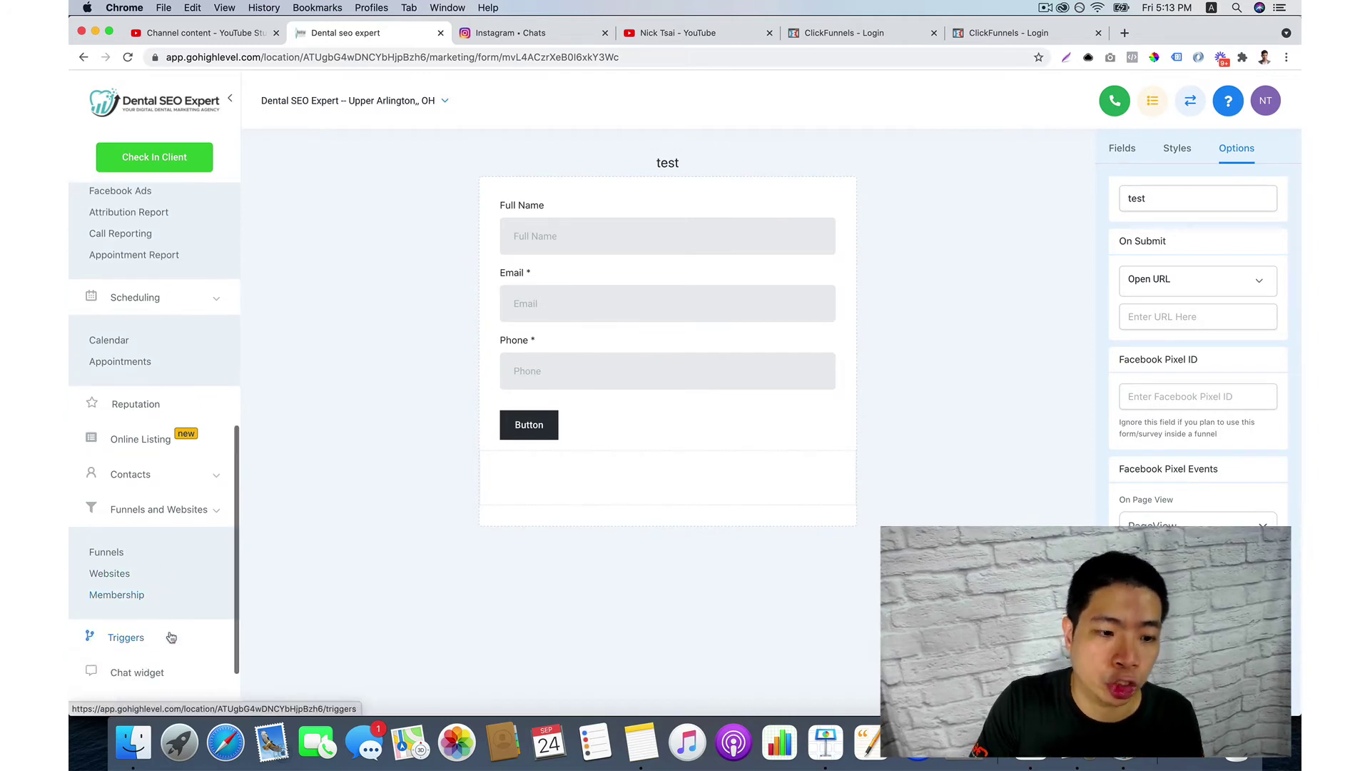
Create a new trigger rule named 'test' in Automation Triggers.
click(166, 635)
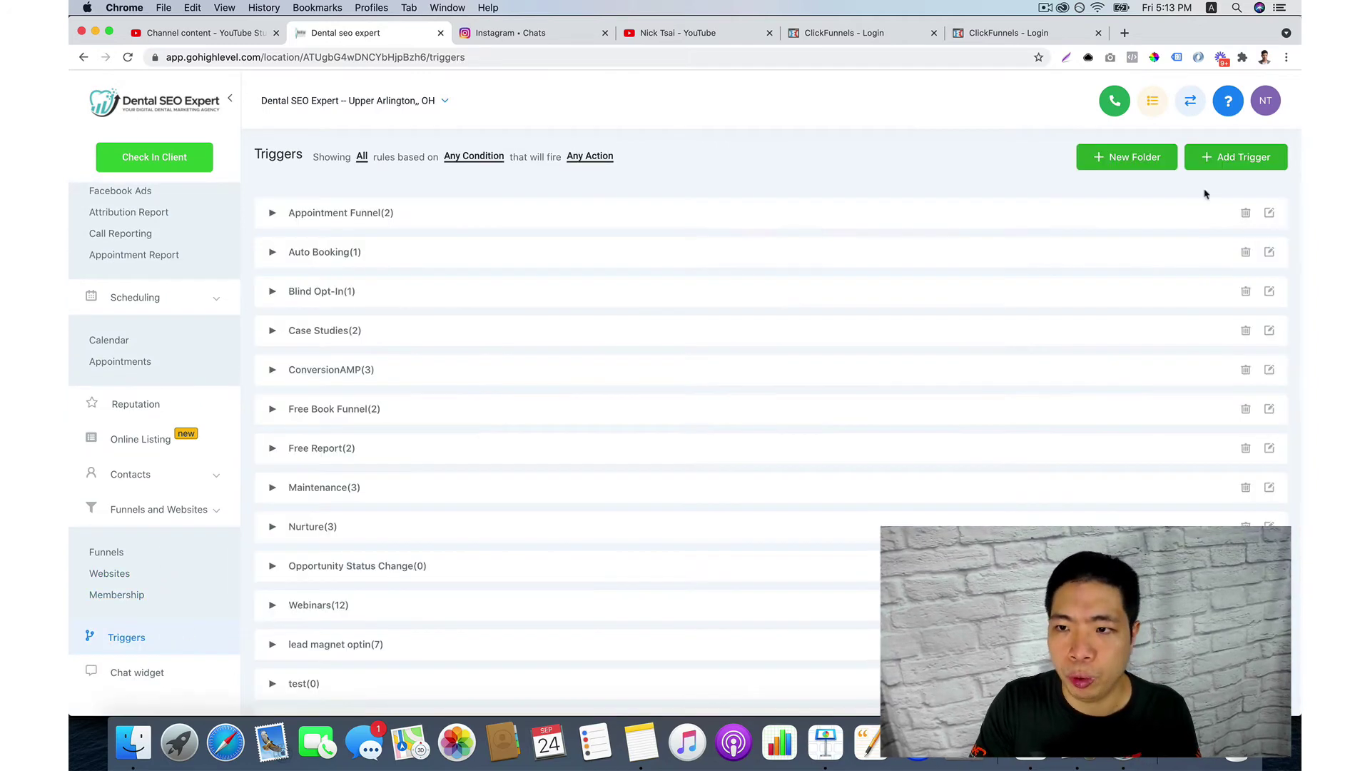
click(1224, 157)
click(841, 189)
text(test)
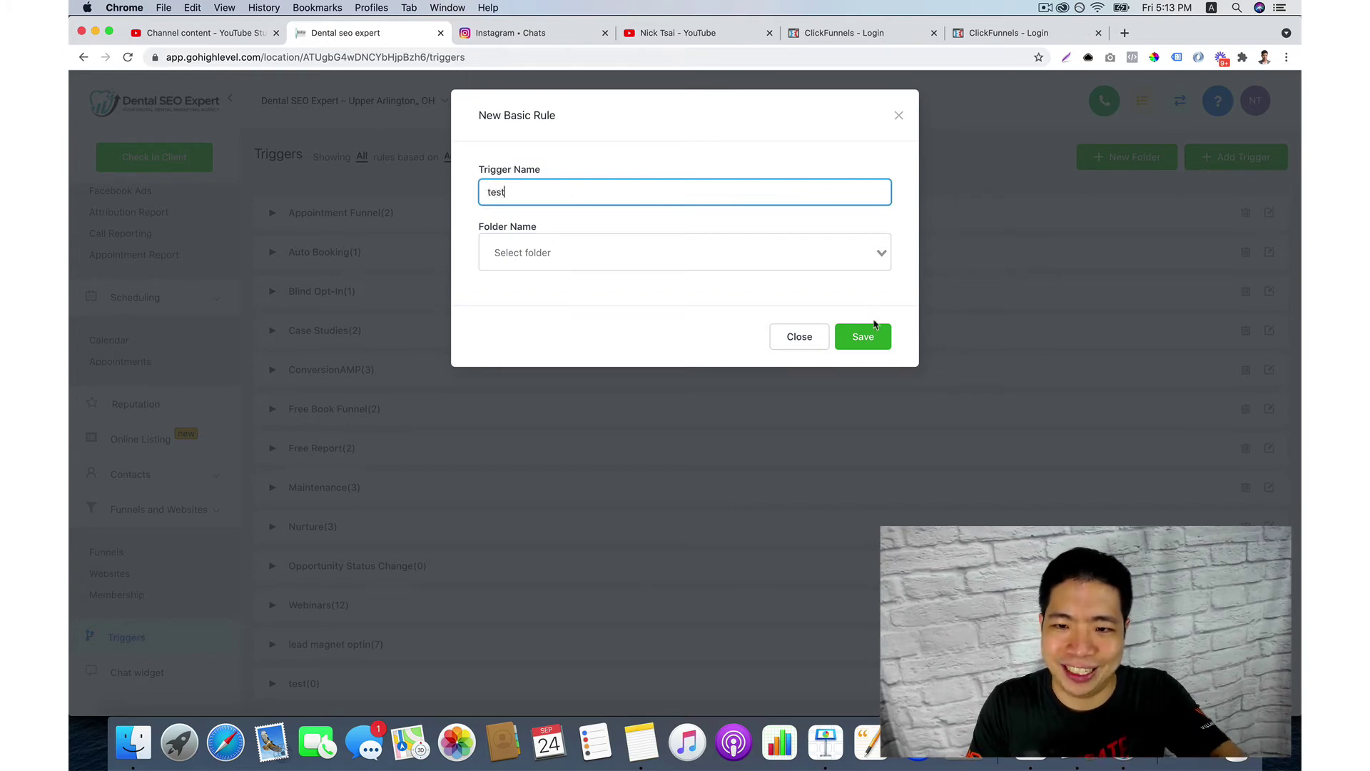
click(882, 337)
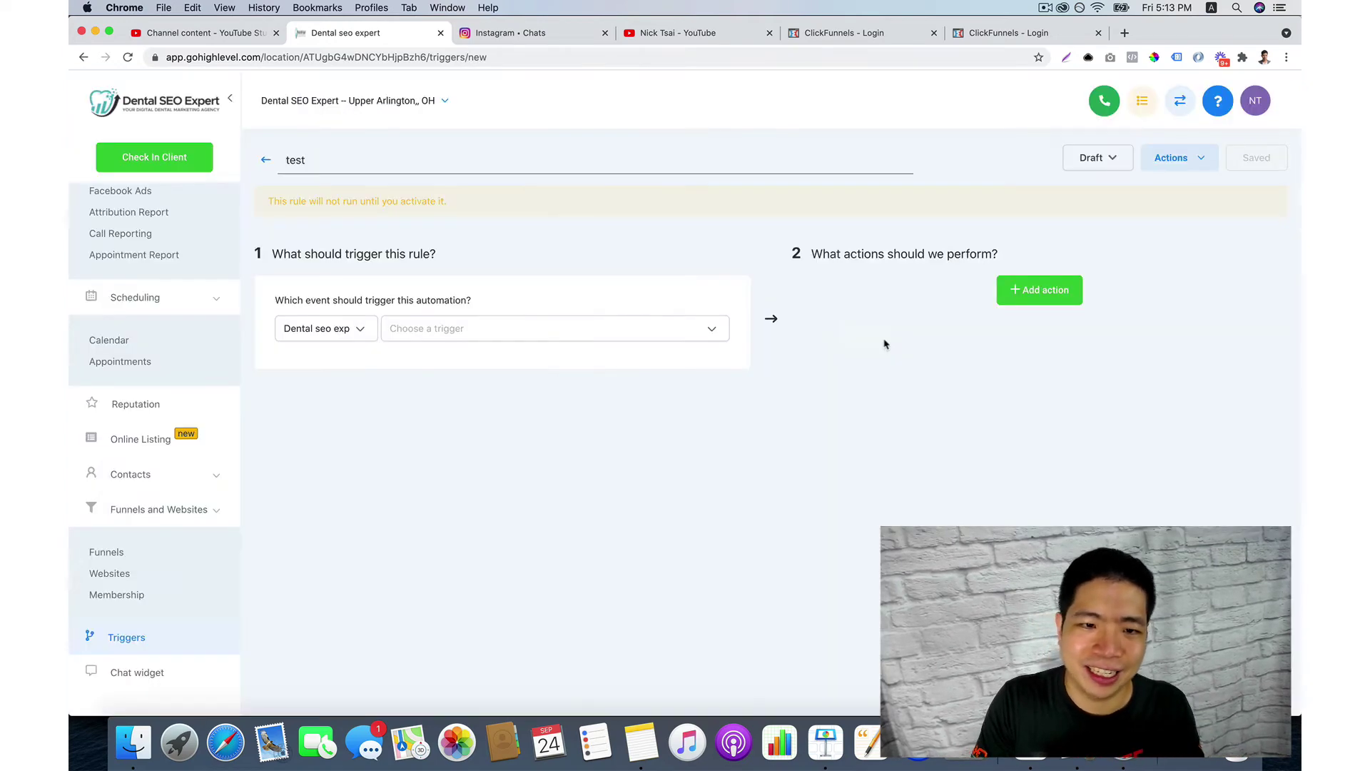
Set the trigger event to Form Submitted, filtered to the form Test.
click(432, 329)
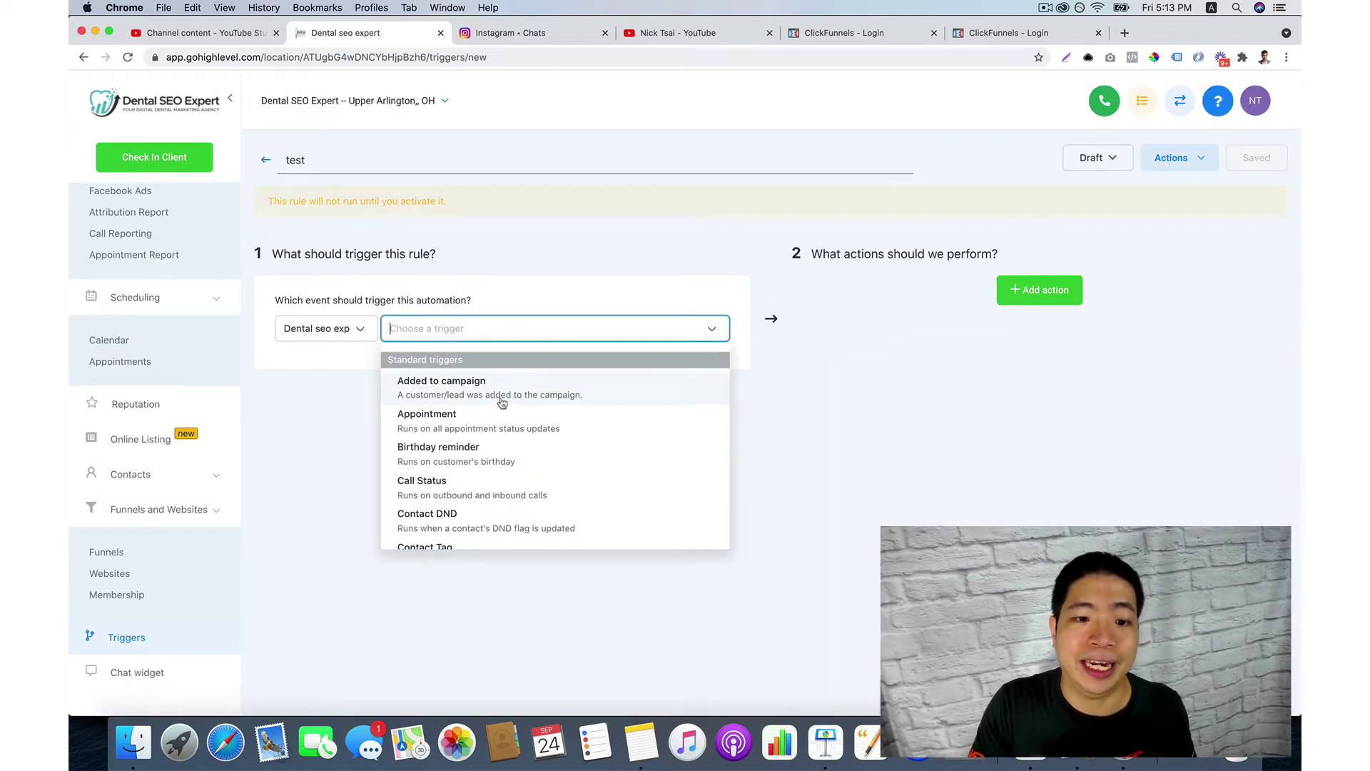
text(sign)
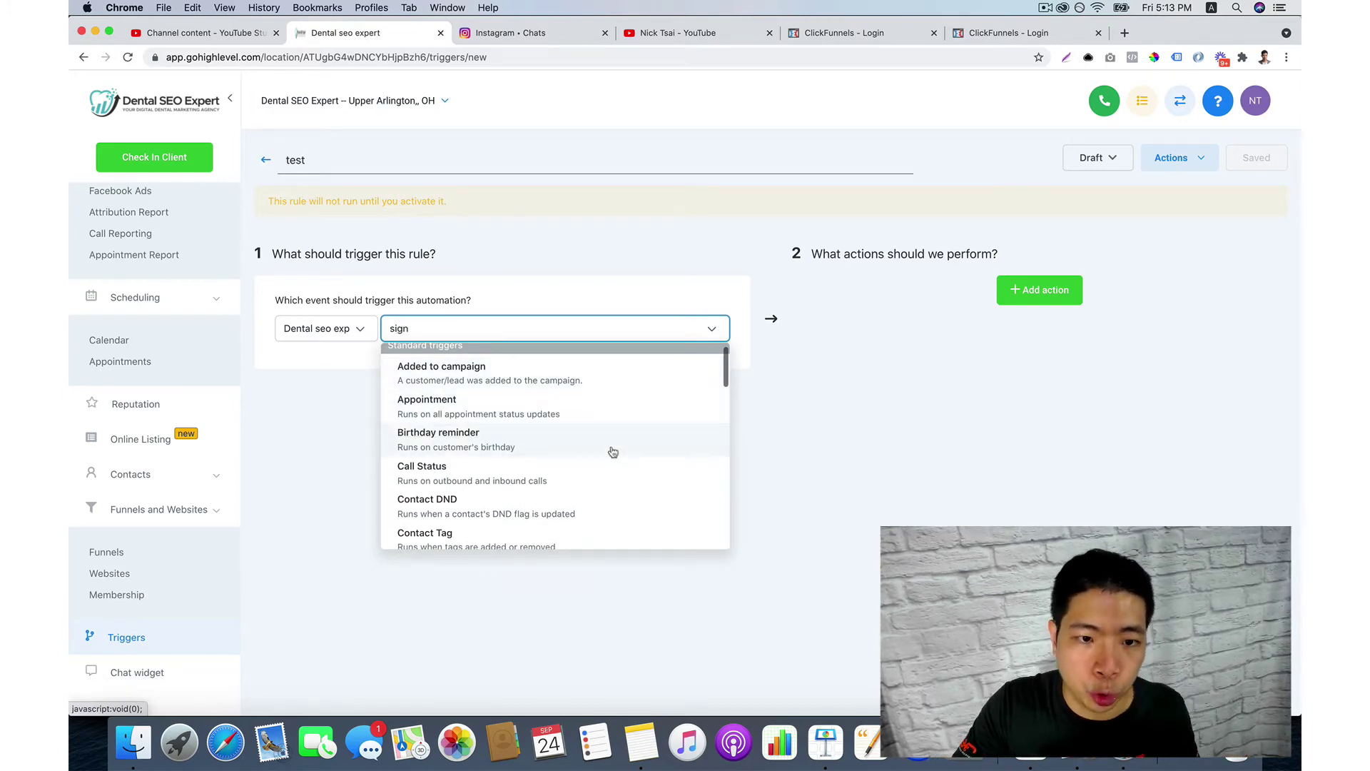
scroll(582, 425, down, 5)
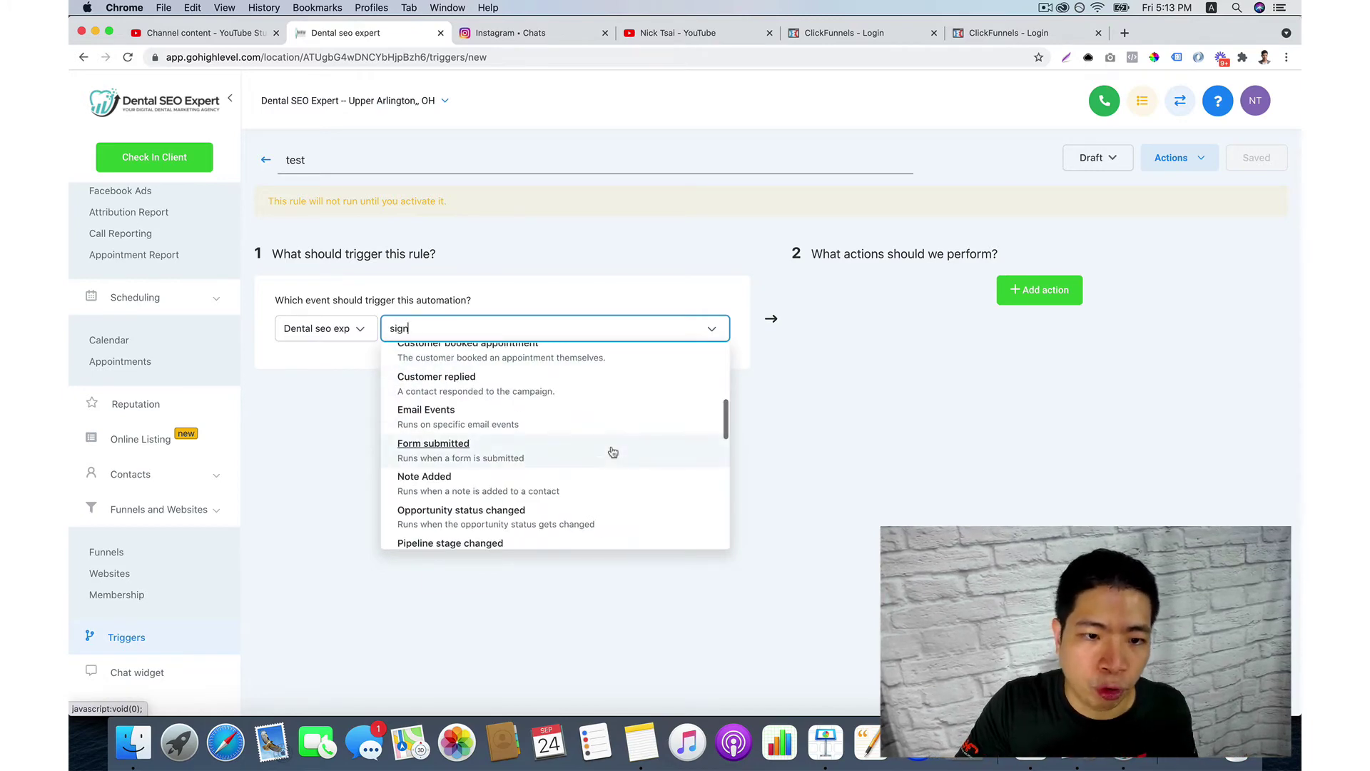
click(584, 421)
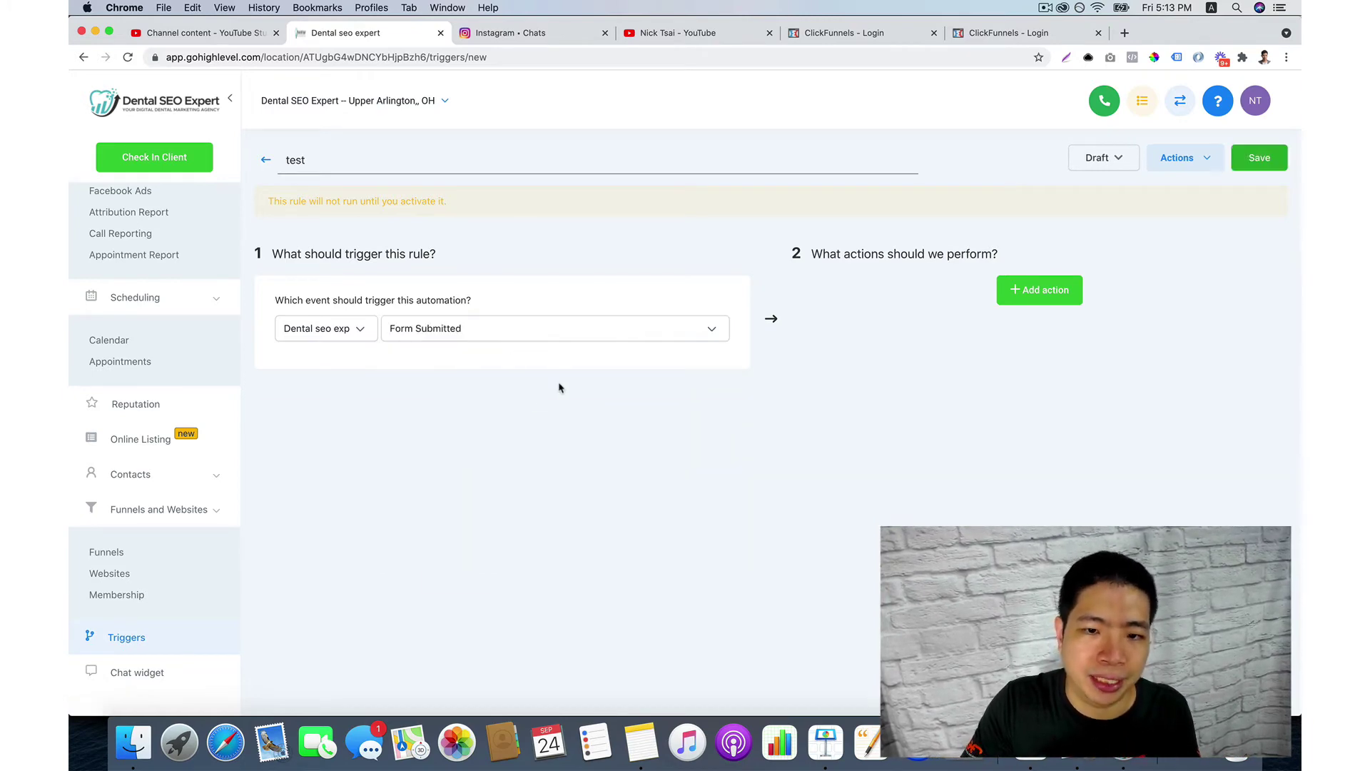
click(371, 391)
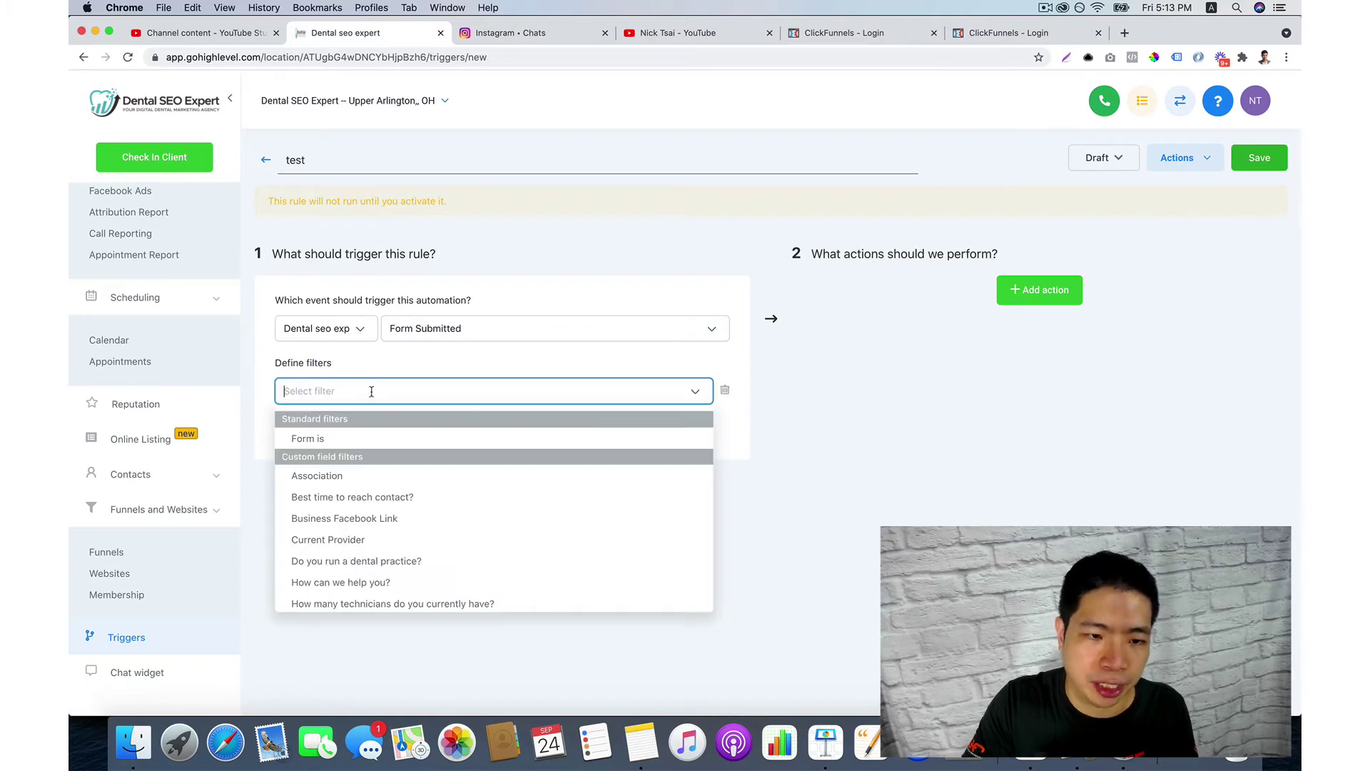
click(412, 437)
click(591, 393)
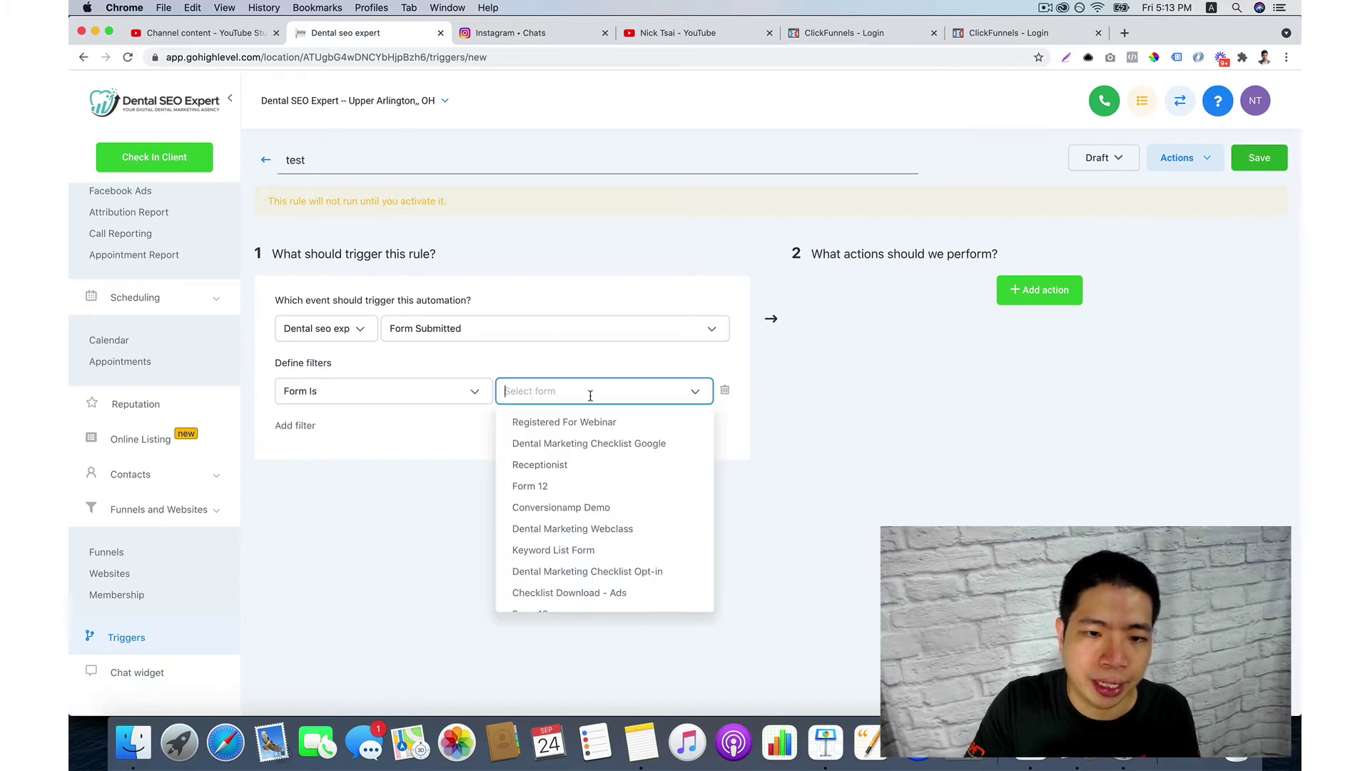
scroll(590, 480, down, 10)
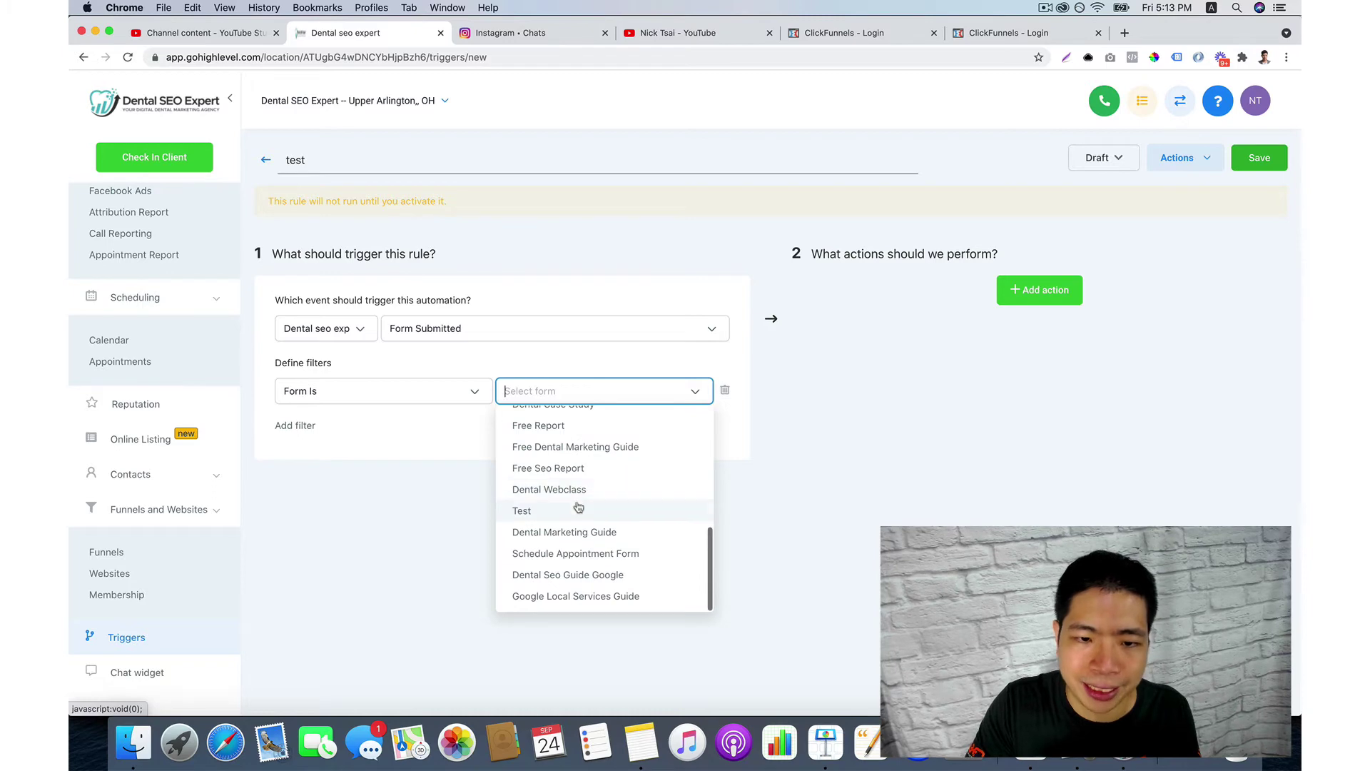
click(580, 508)
Add an Add / Update Opportunity action using Sales Pipeline at the Opted In stage.
click(1061, 288)
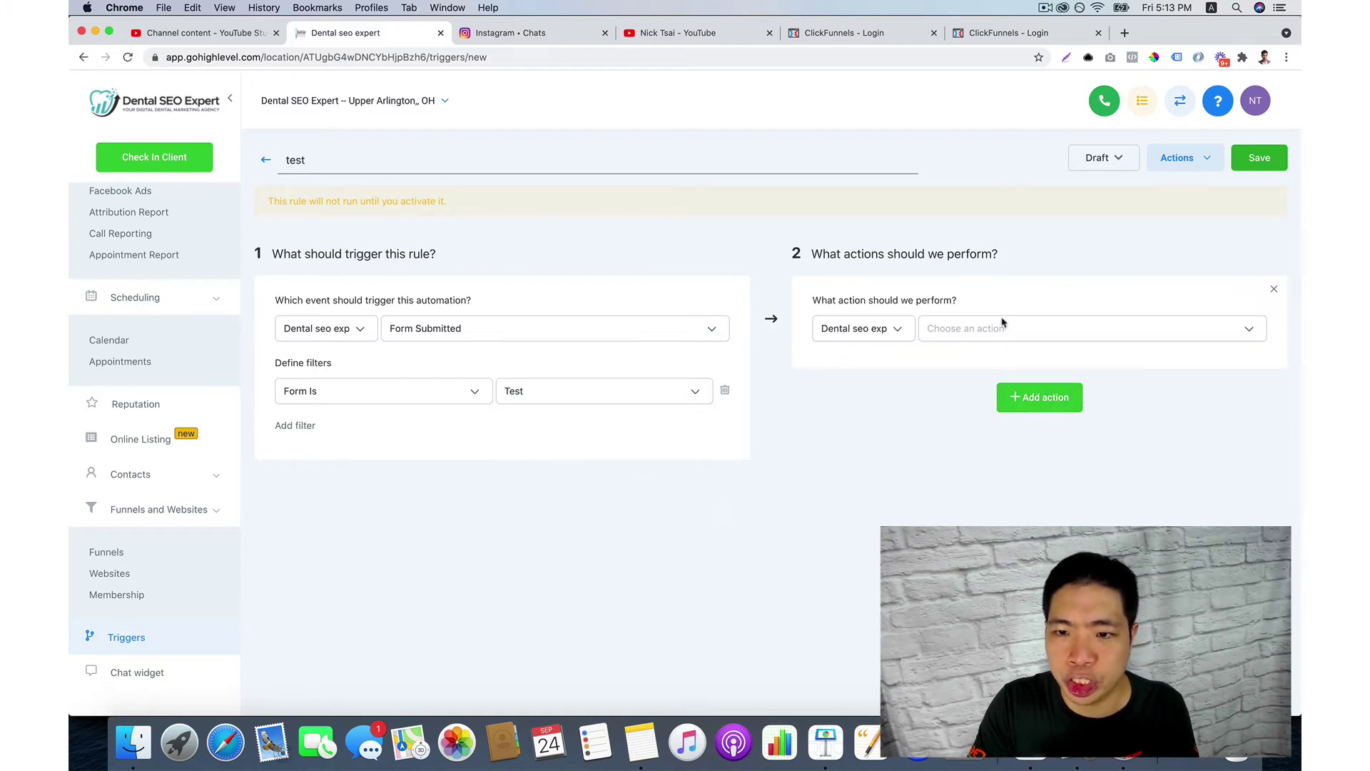
click(988, 325)
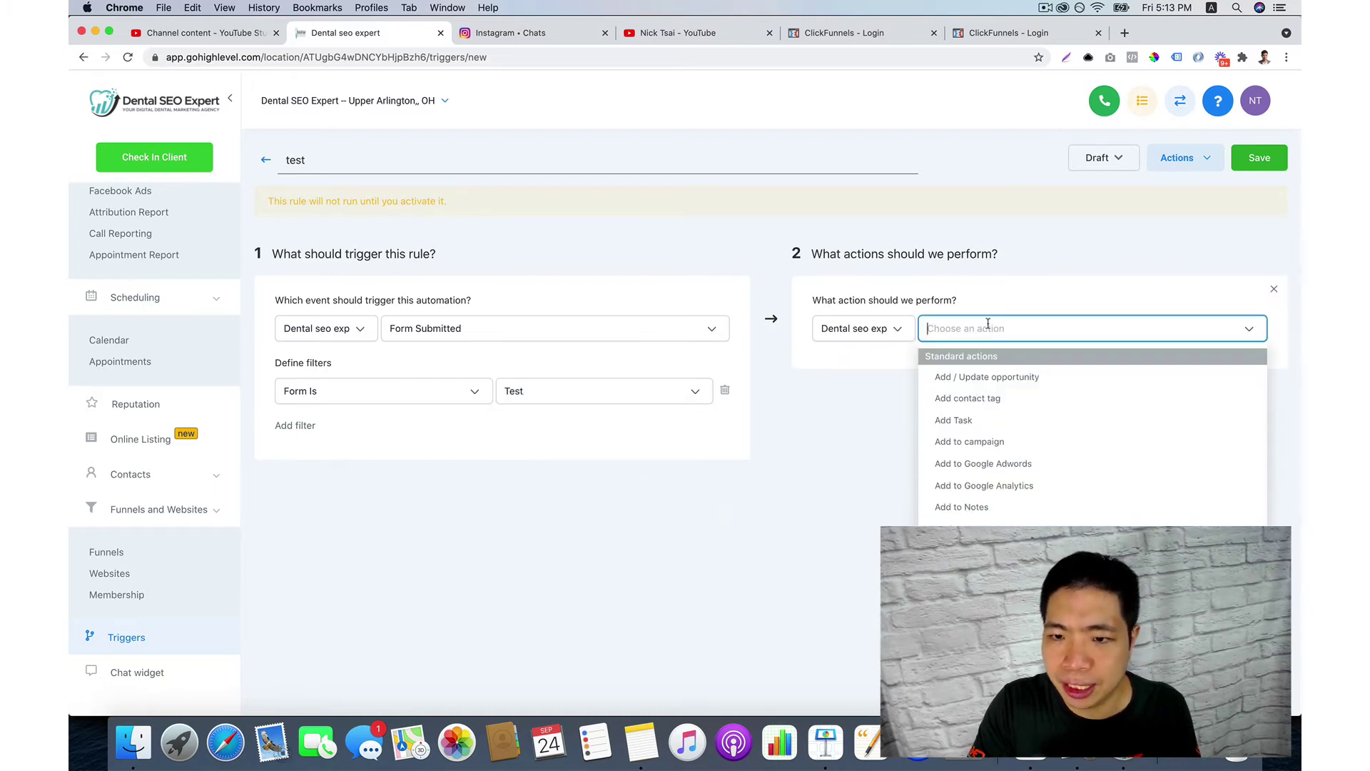
click(1027, 384)
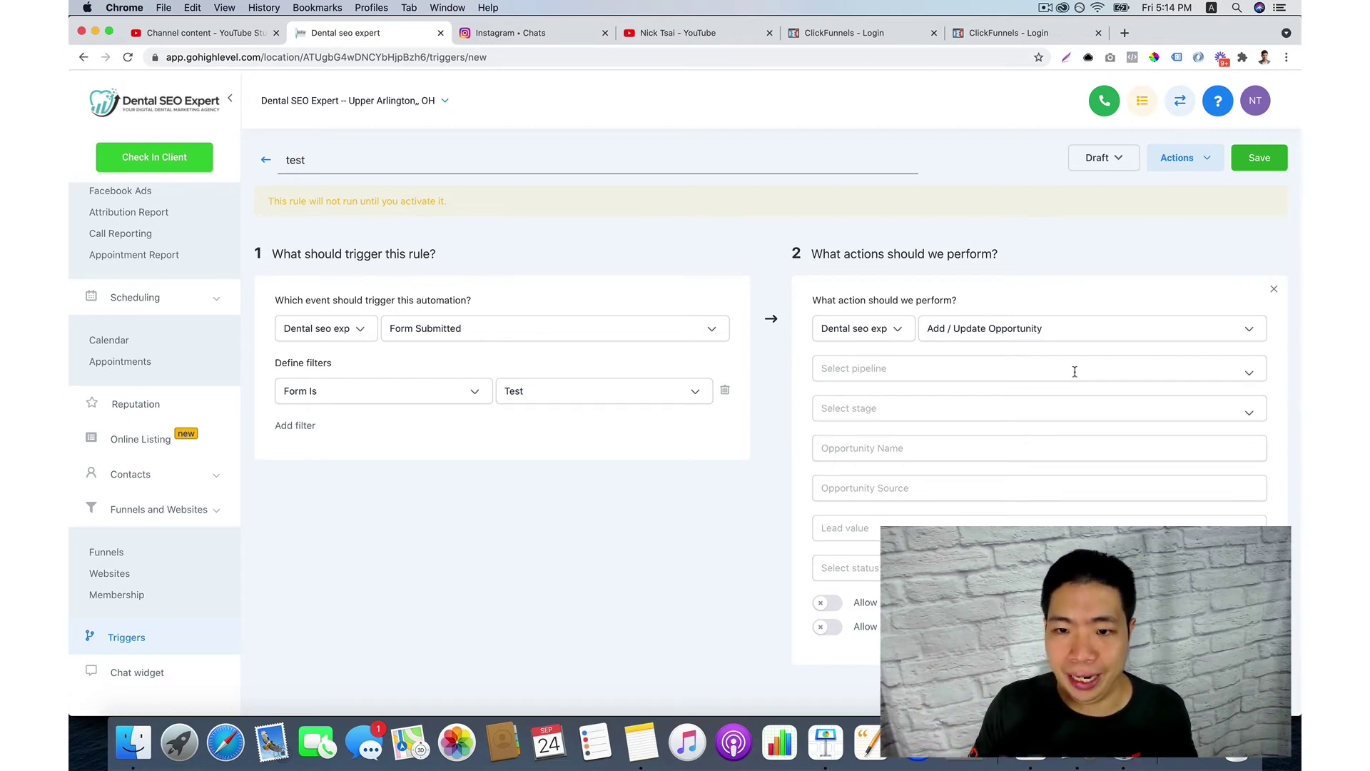
scroll(1075, 371, down, 1)
click(1057, 357)
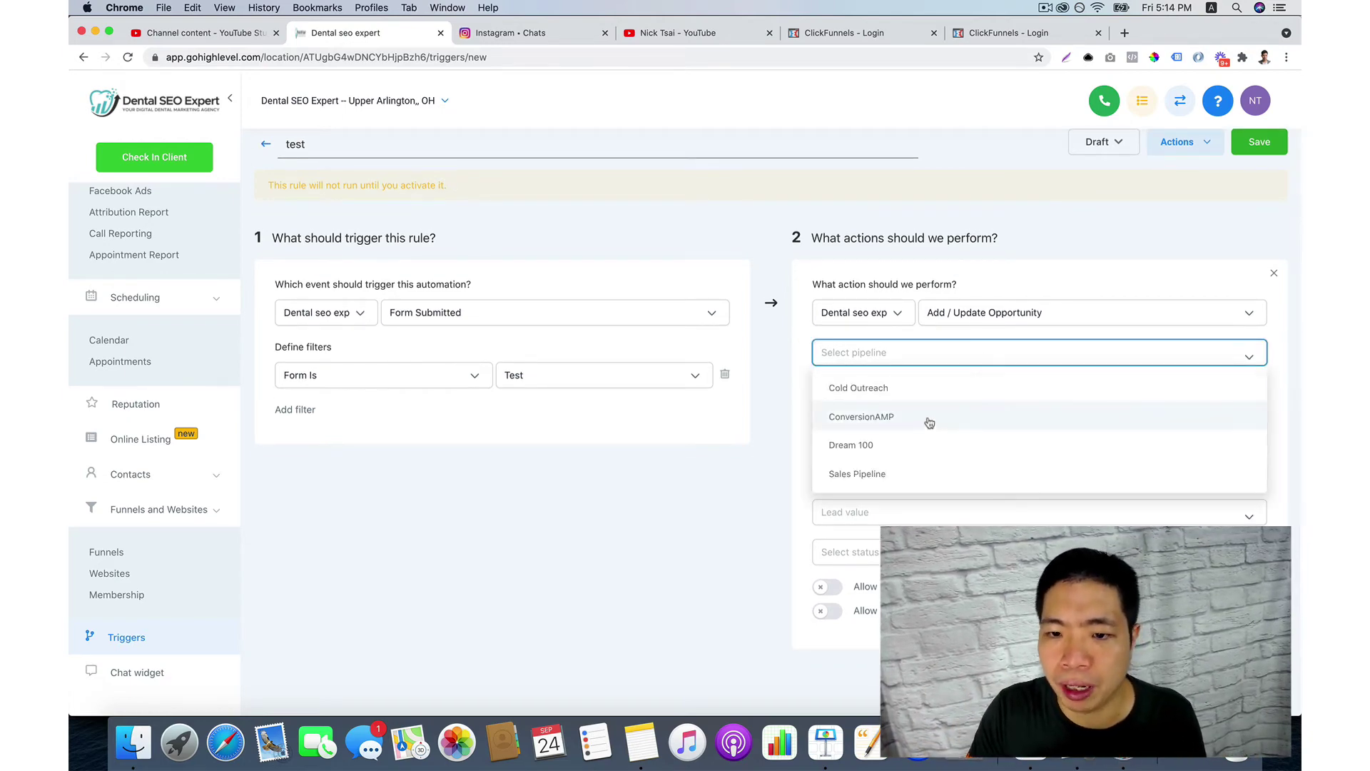
scroll(929, 423, down, 1)
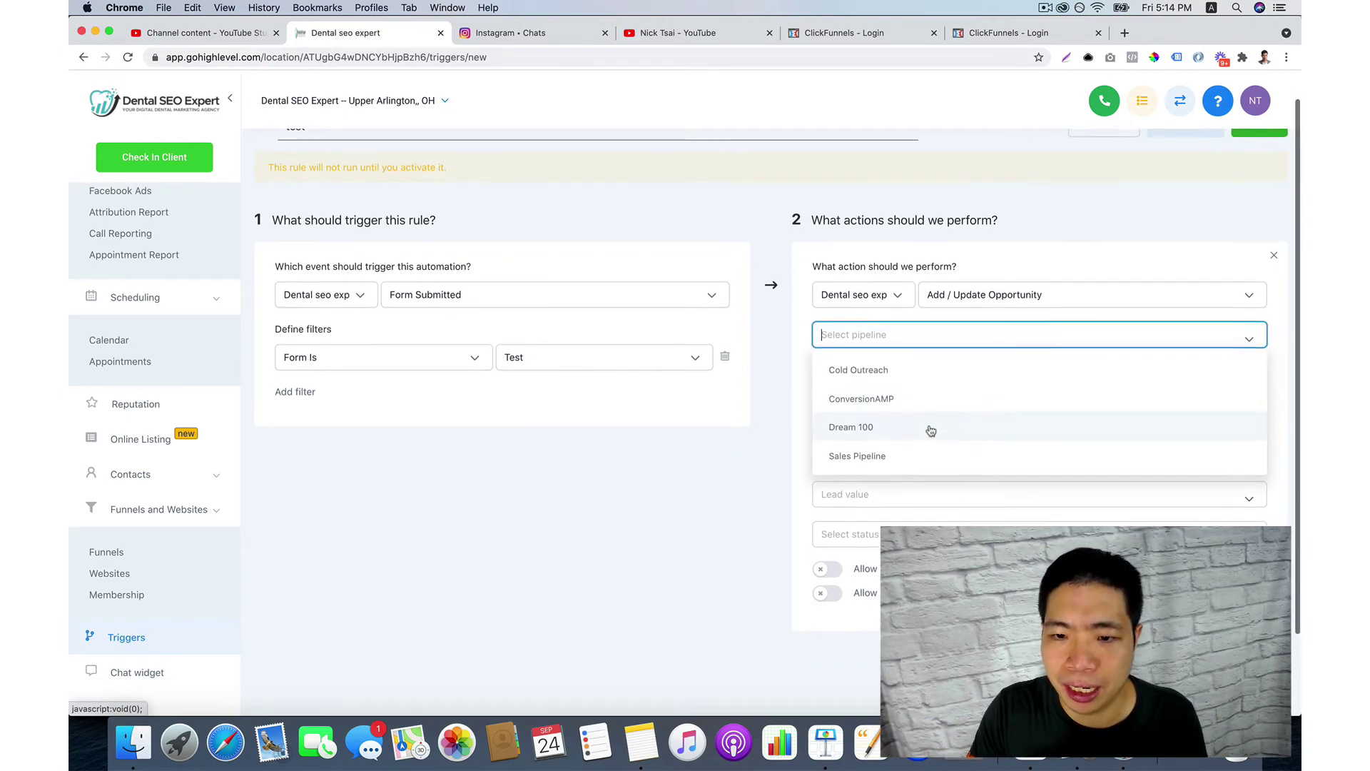
click(796, 457)
click(925, 344)
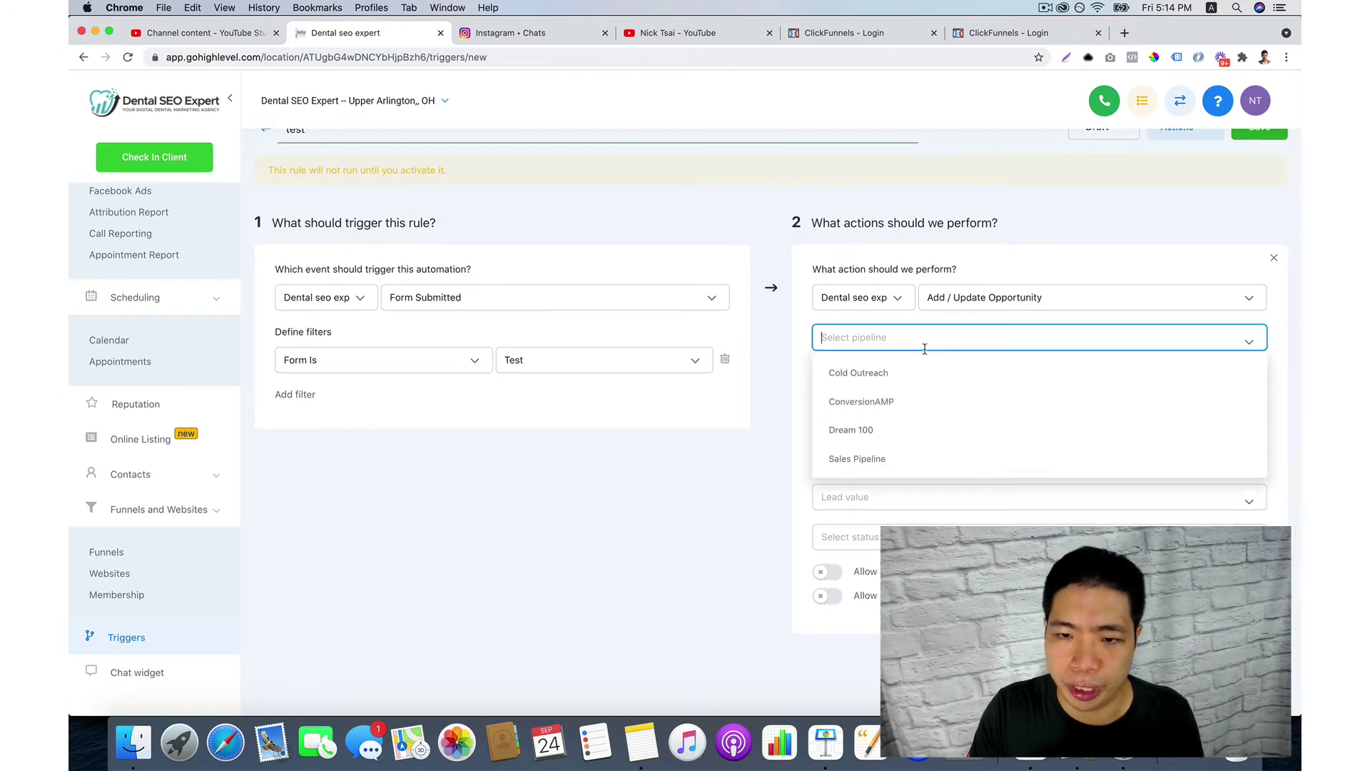
click(895, 454)
click(928, 378)
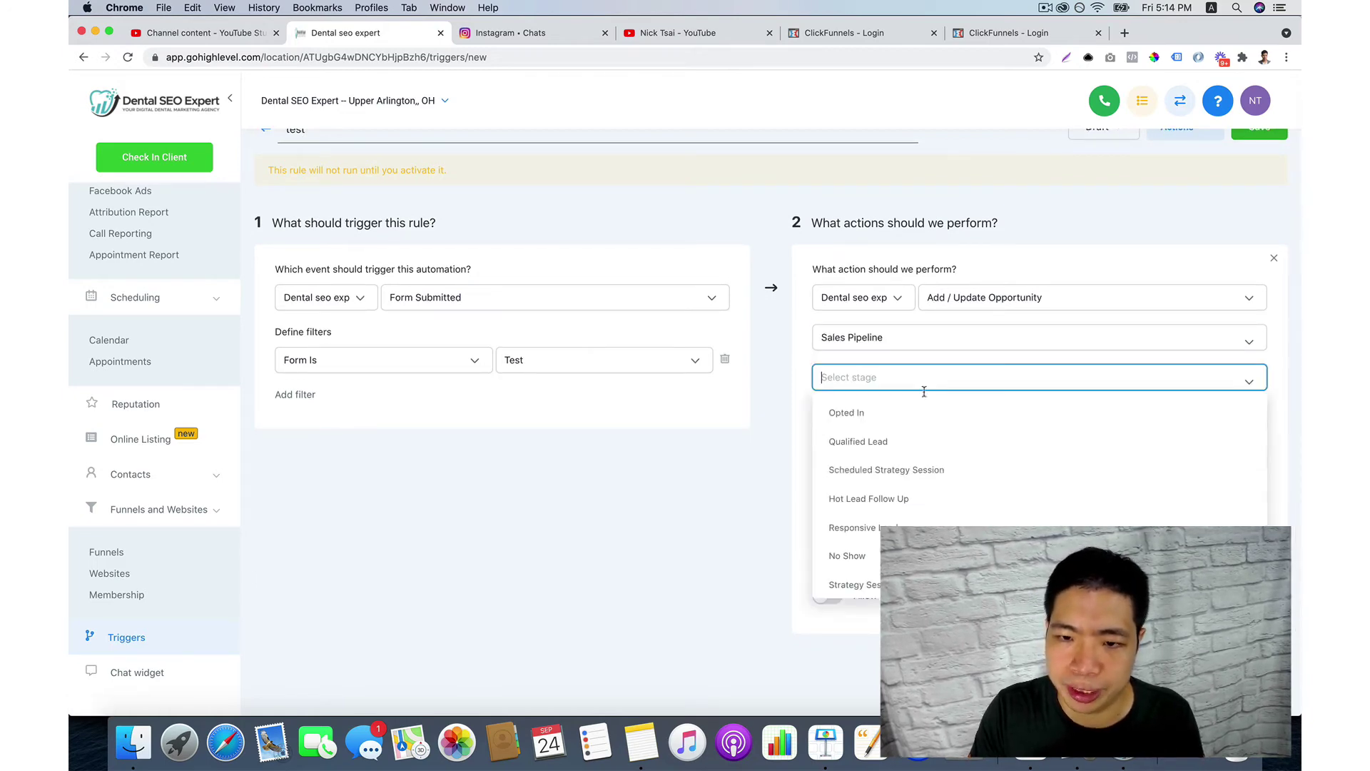
click(918, 409)
Start a second action row and pick an action type for it.
scroll(936, 469, down, 1)
scroll(937, 469, down, 2)
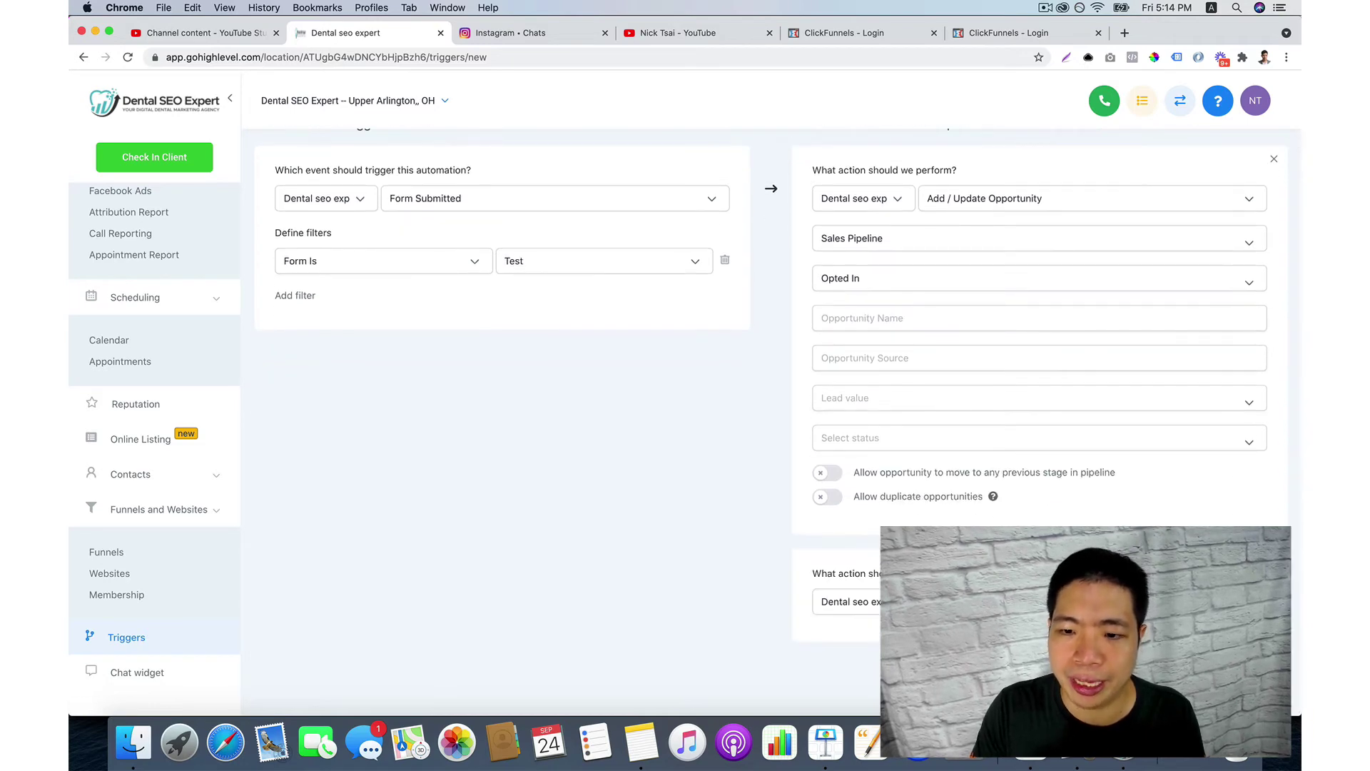
click(1035, 602)
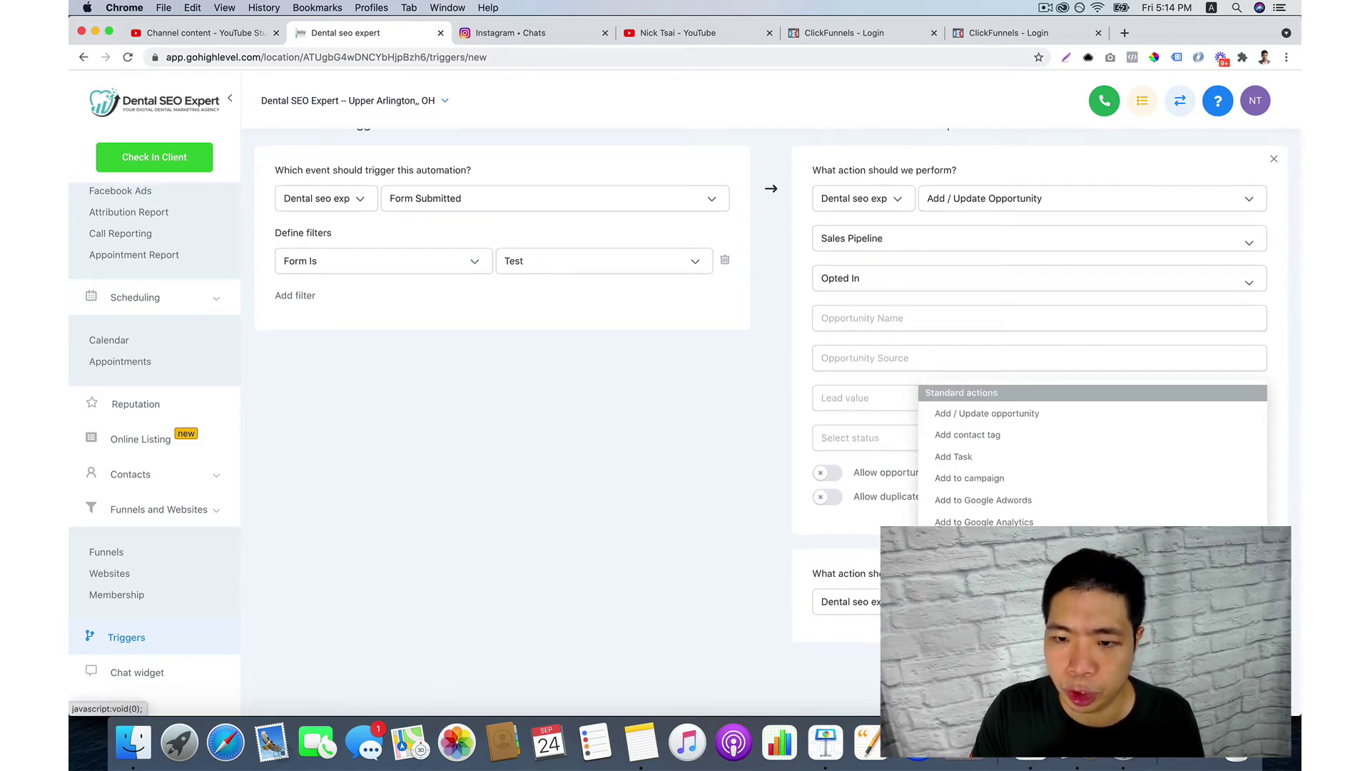
scroll(1007, 464, down, 1)
click(1006, 470)
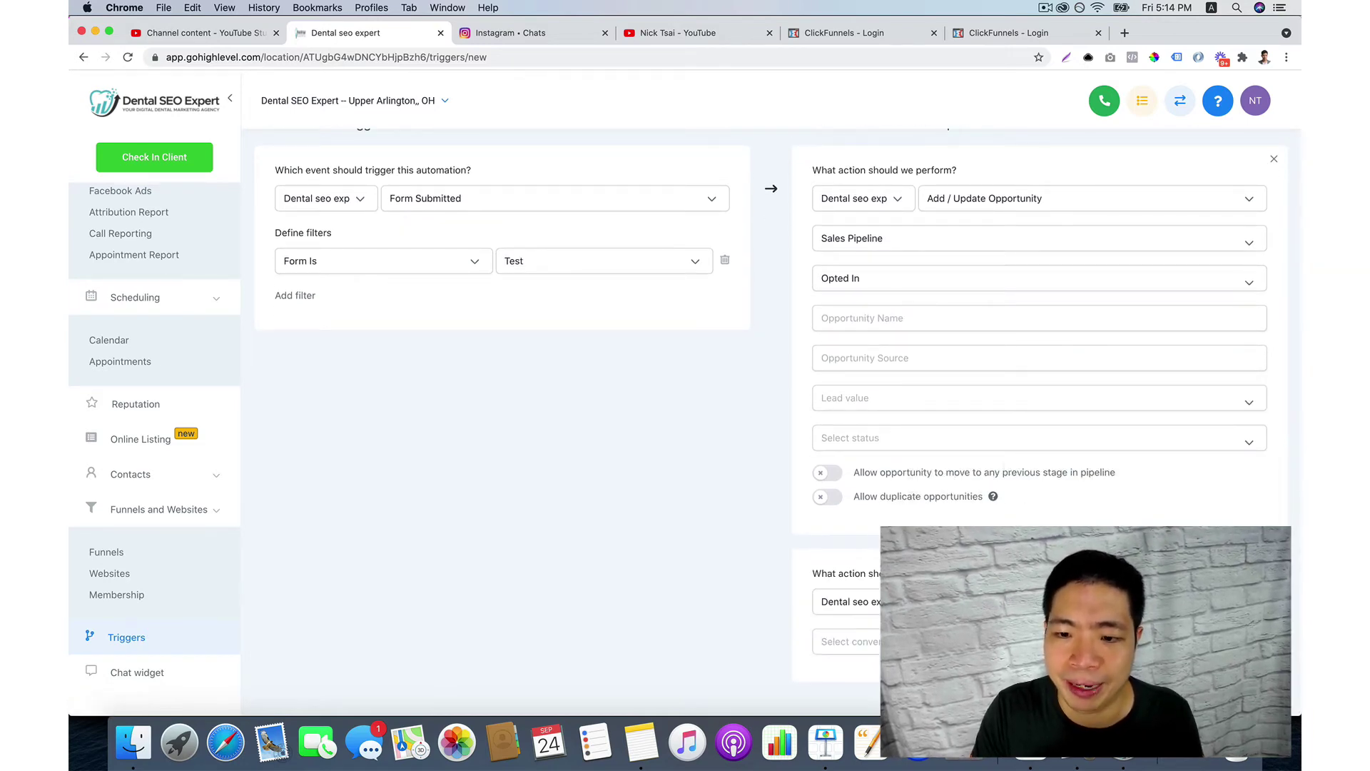
Make the second action add the contact to the test campaign.
click(1035, 601)
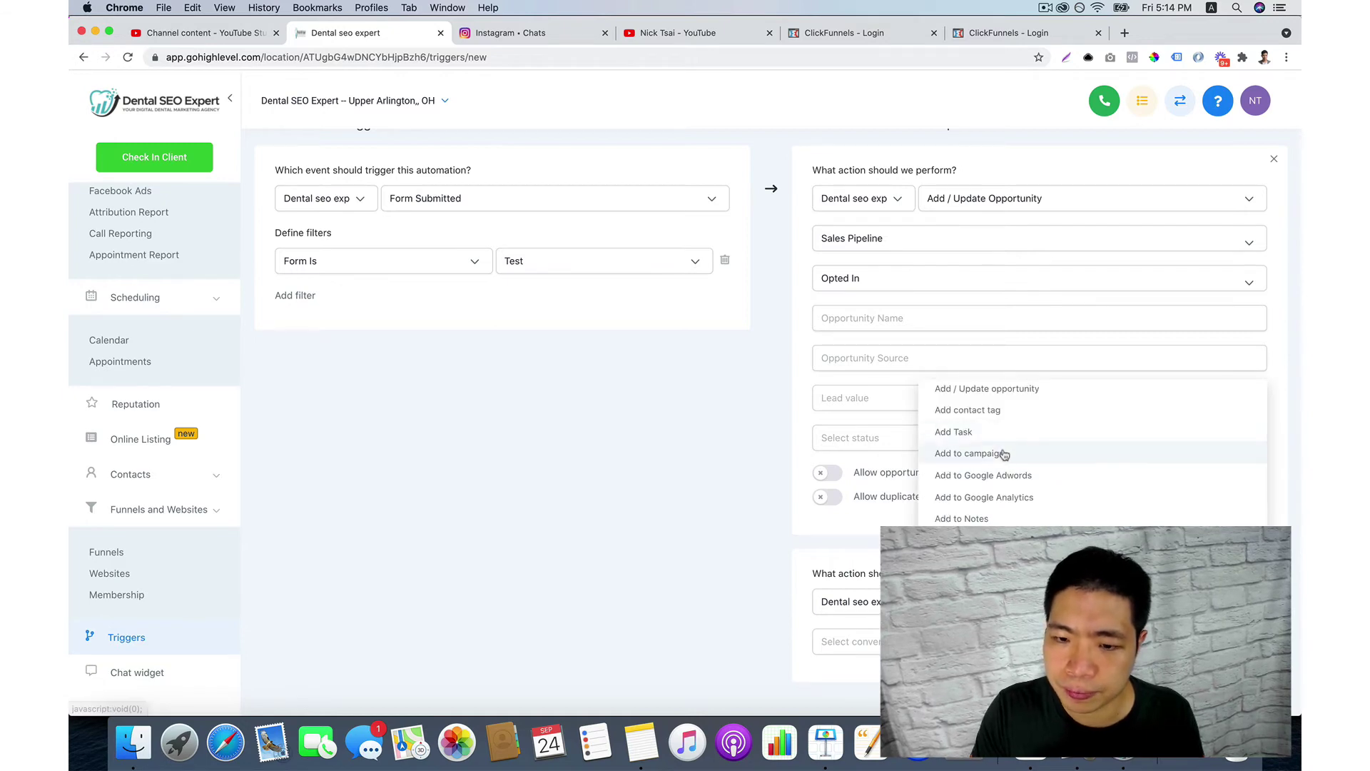
click(1002, 453)
click(957, 596)
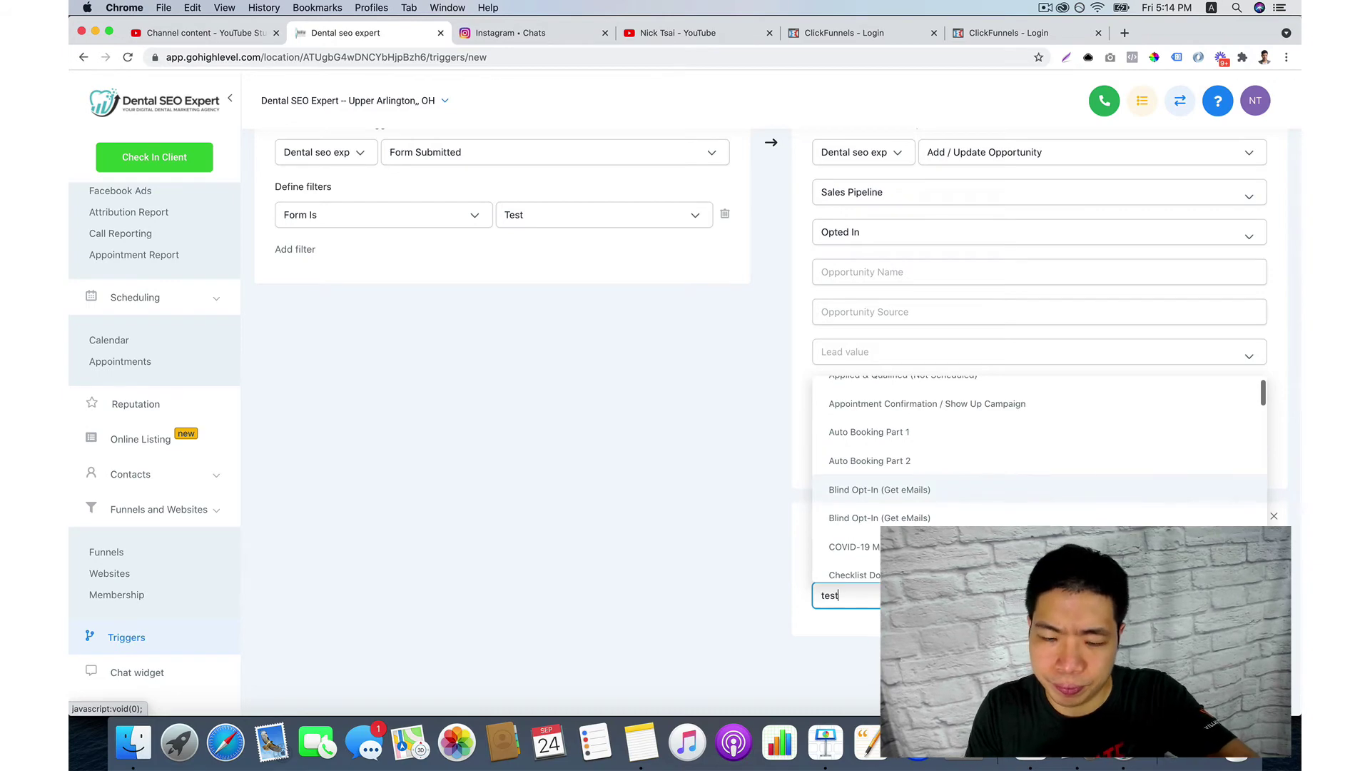
scroll(952, 505, down, 15)
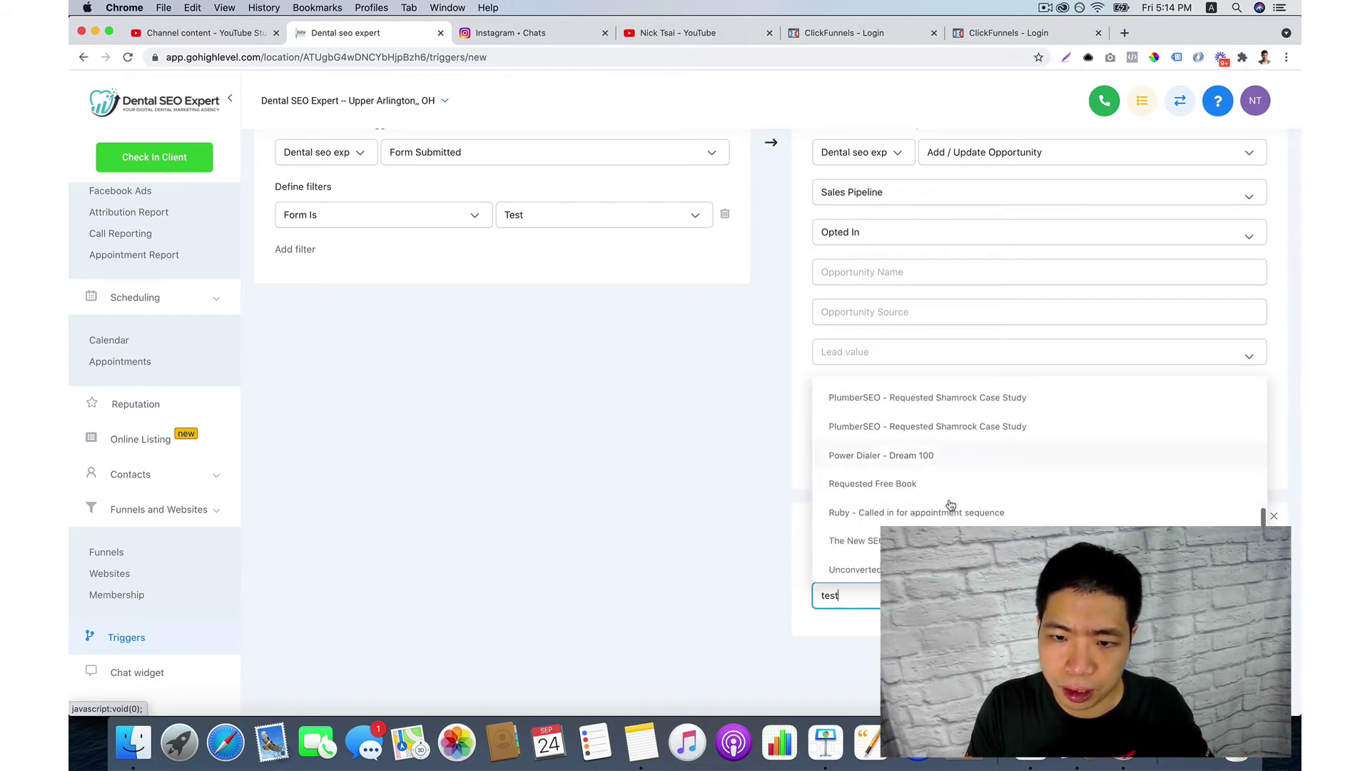
scroll(952, 505, down, 3)
click(949, 505)
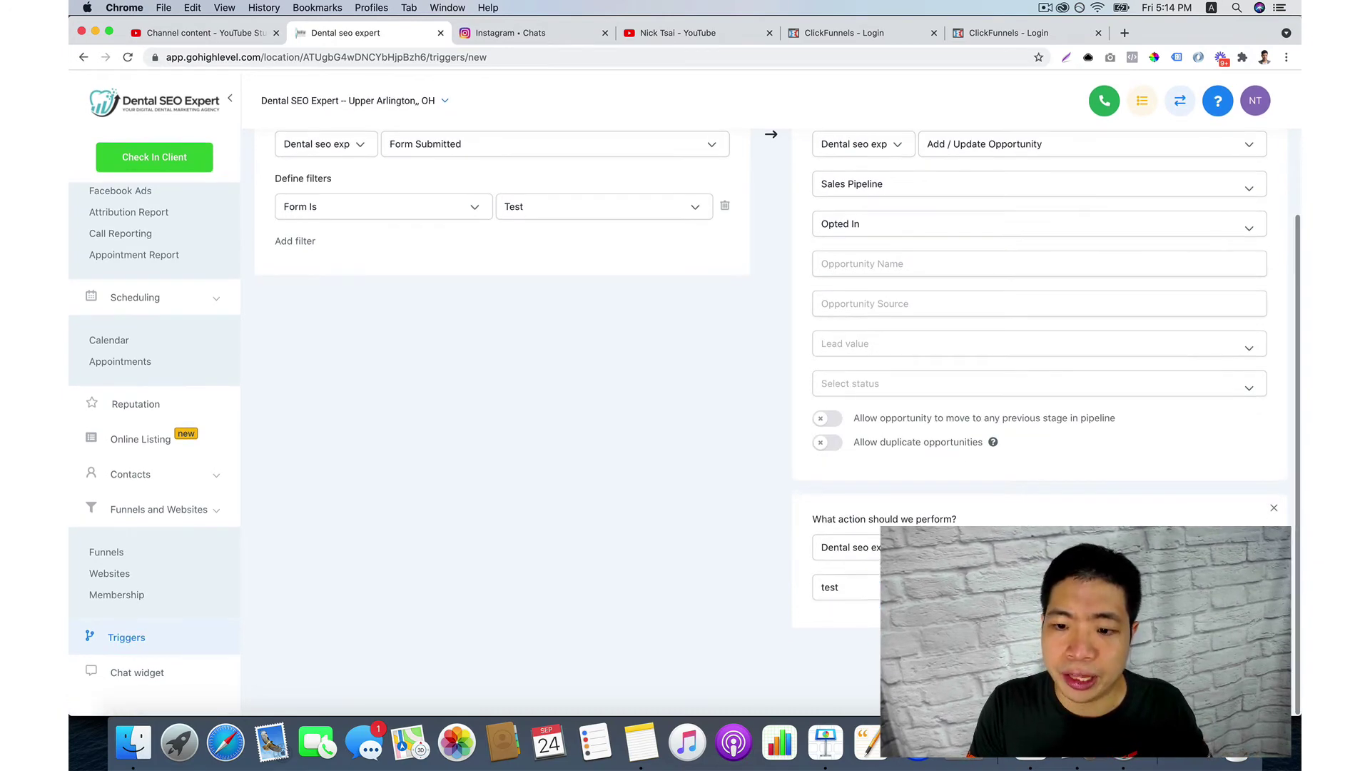
scroll(949, 506, down, 3)
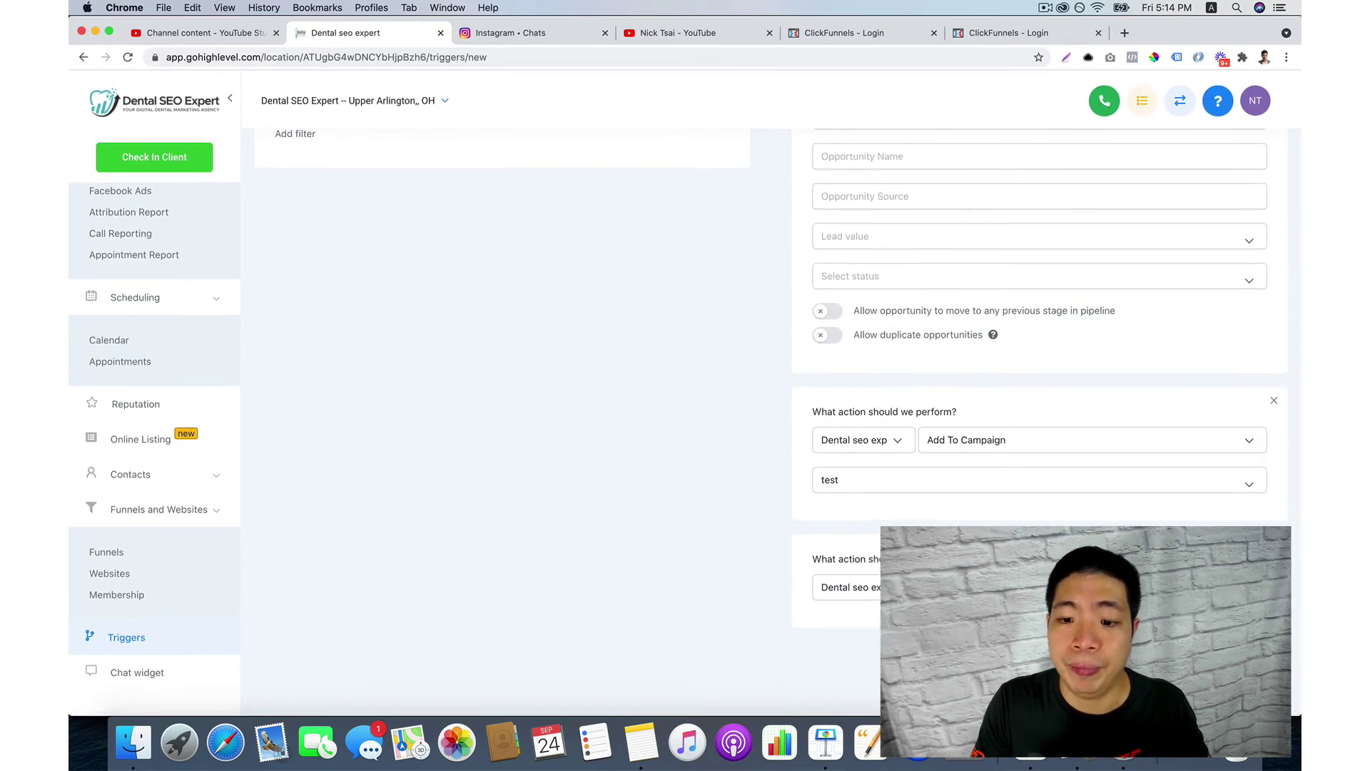
click(1000, 440)
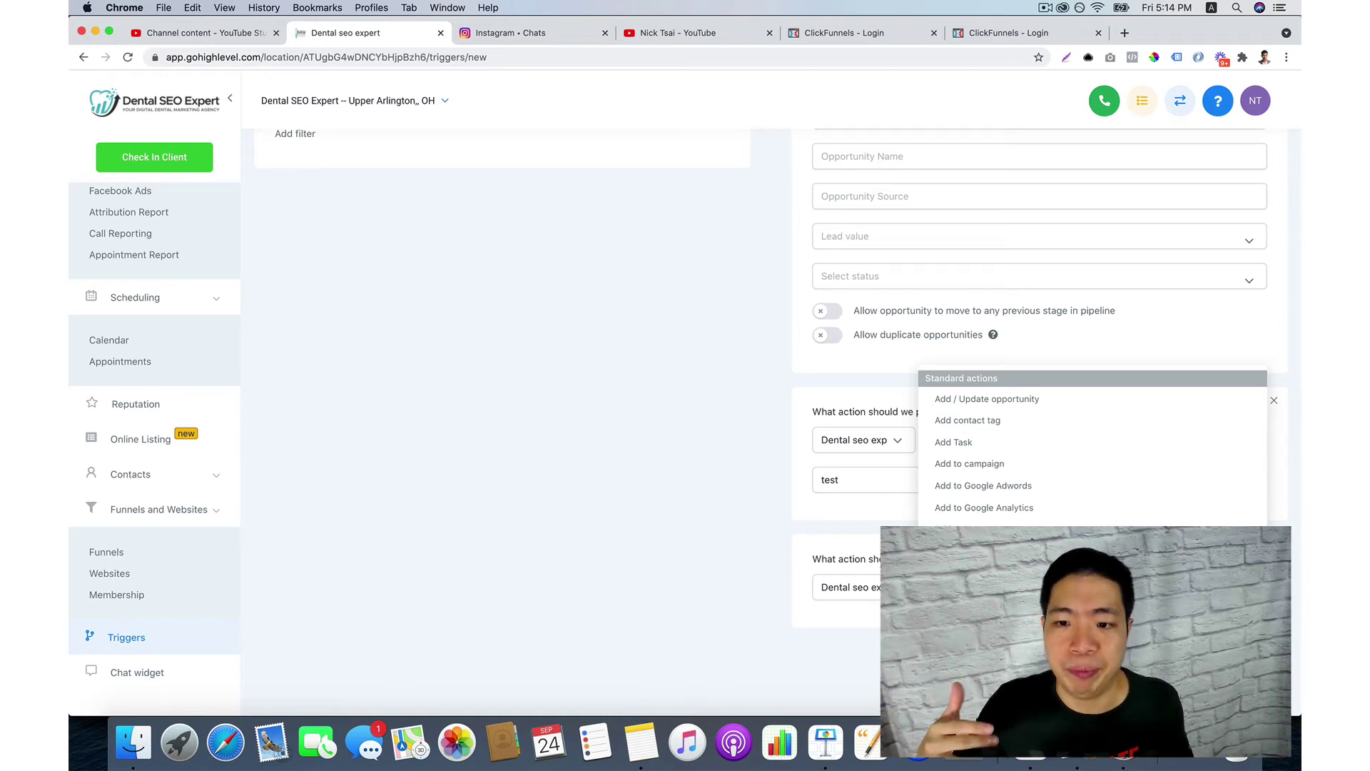
scroll(1014, 506, down, 3)
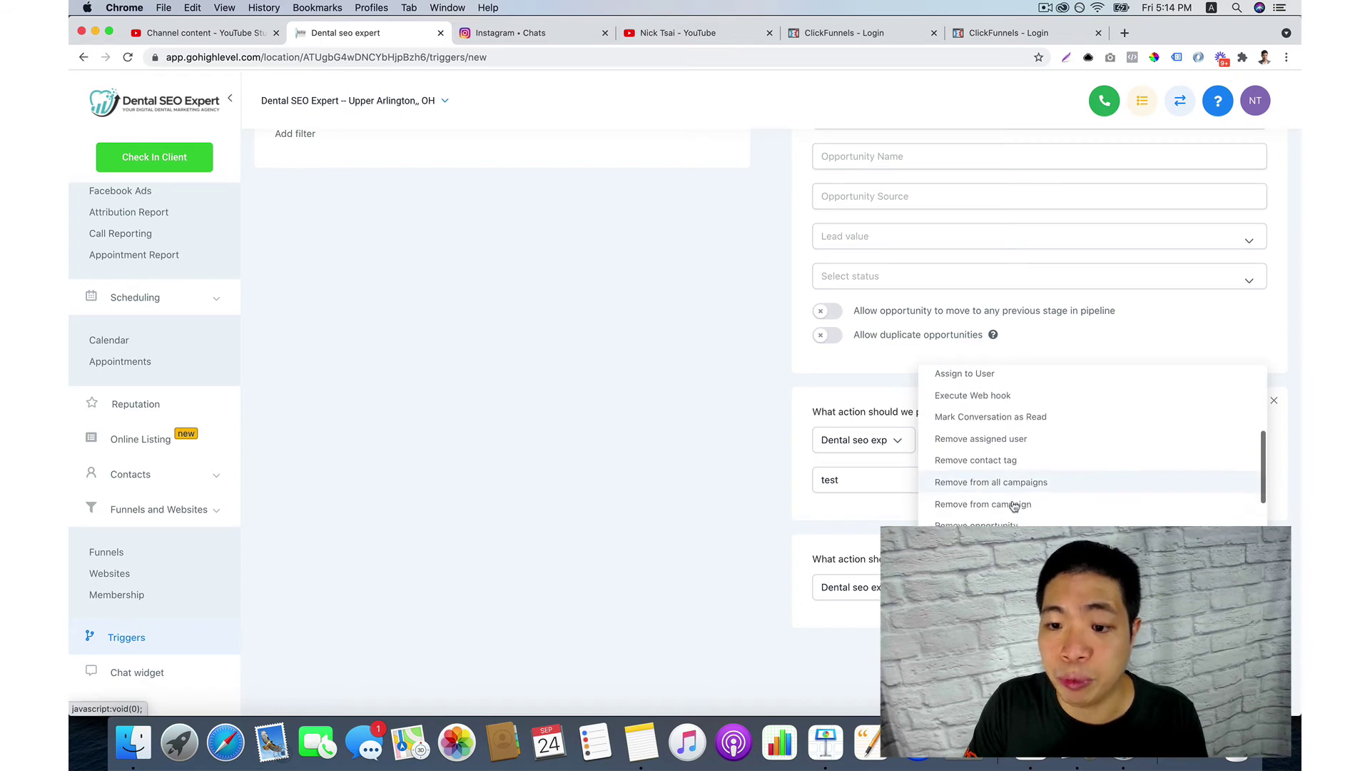
scroll(1015, 506, down, 3)
scroll(1015, 506, up, 4)
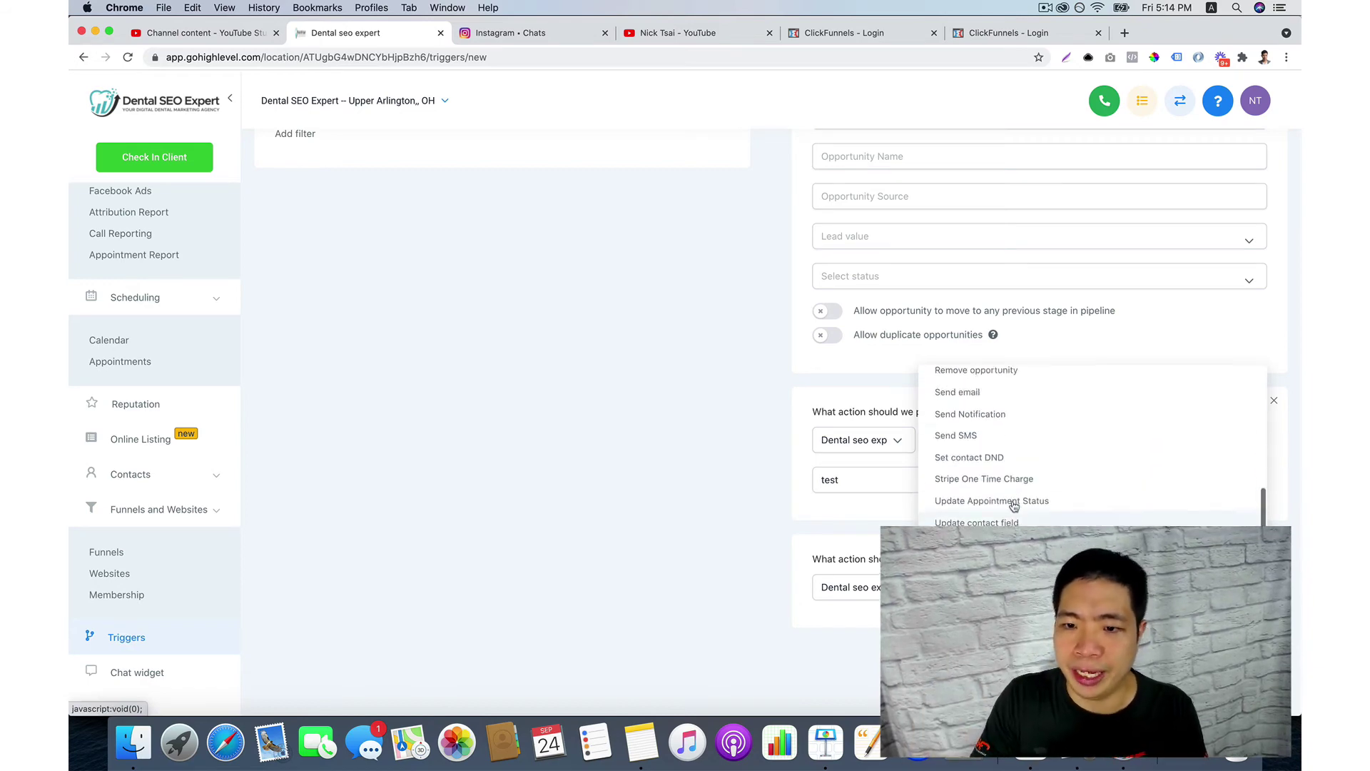
click(630, 489)
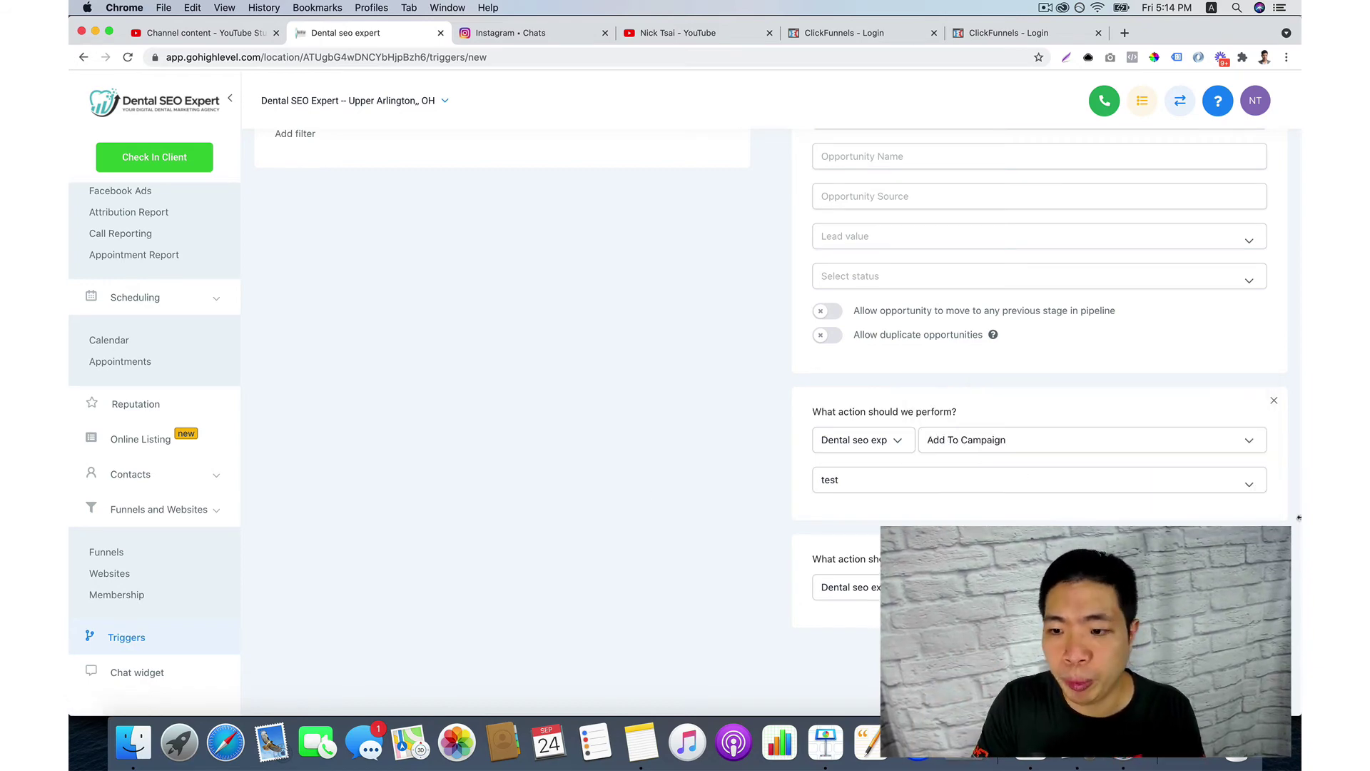
scroll(1049, 492, up, 8)
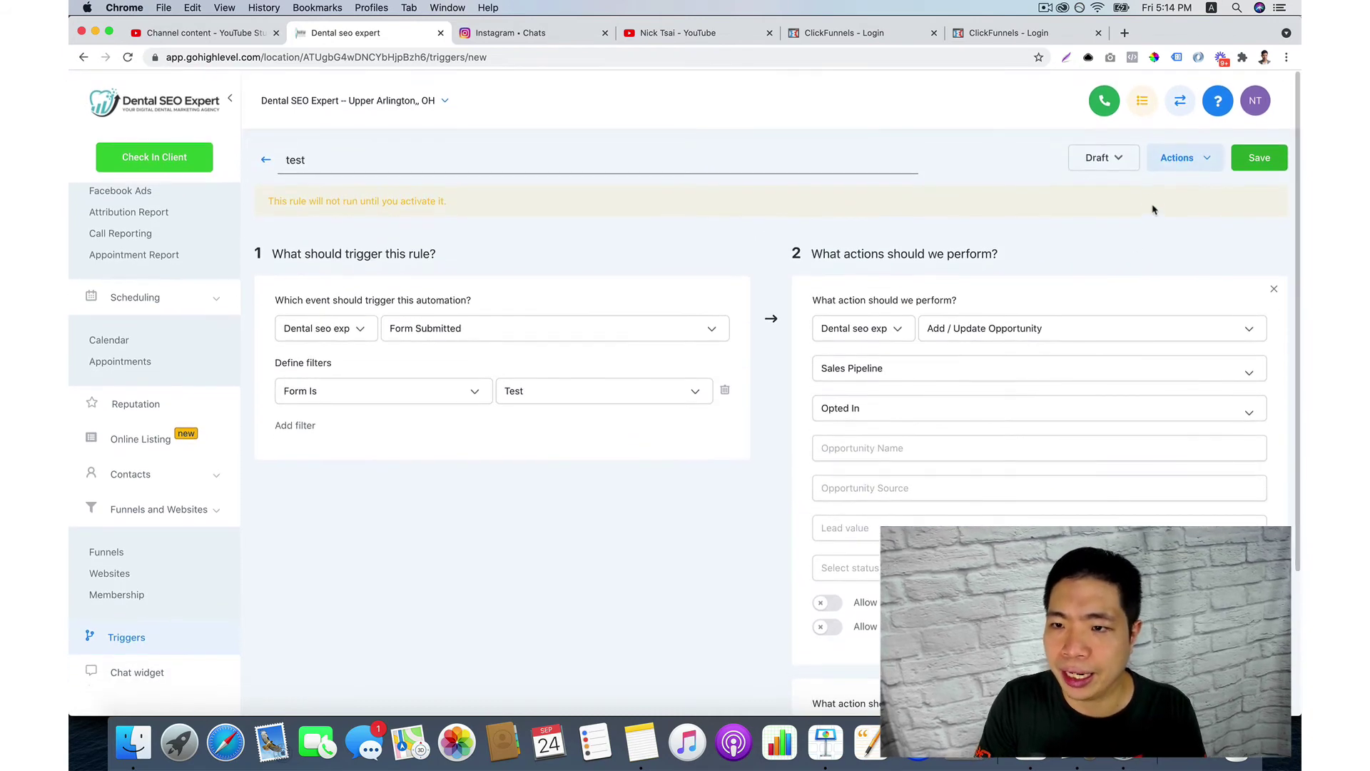
Switch the test rule from Draft to Active and save it.
click(1098, 152)
click(1113, 191)
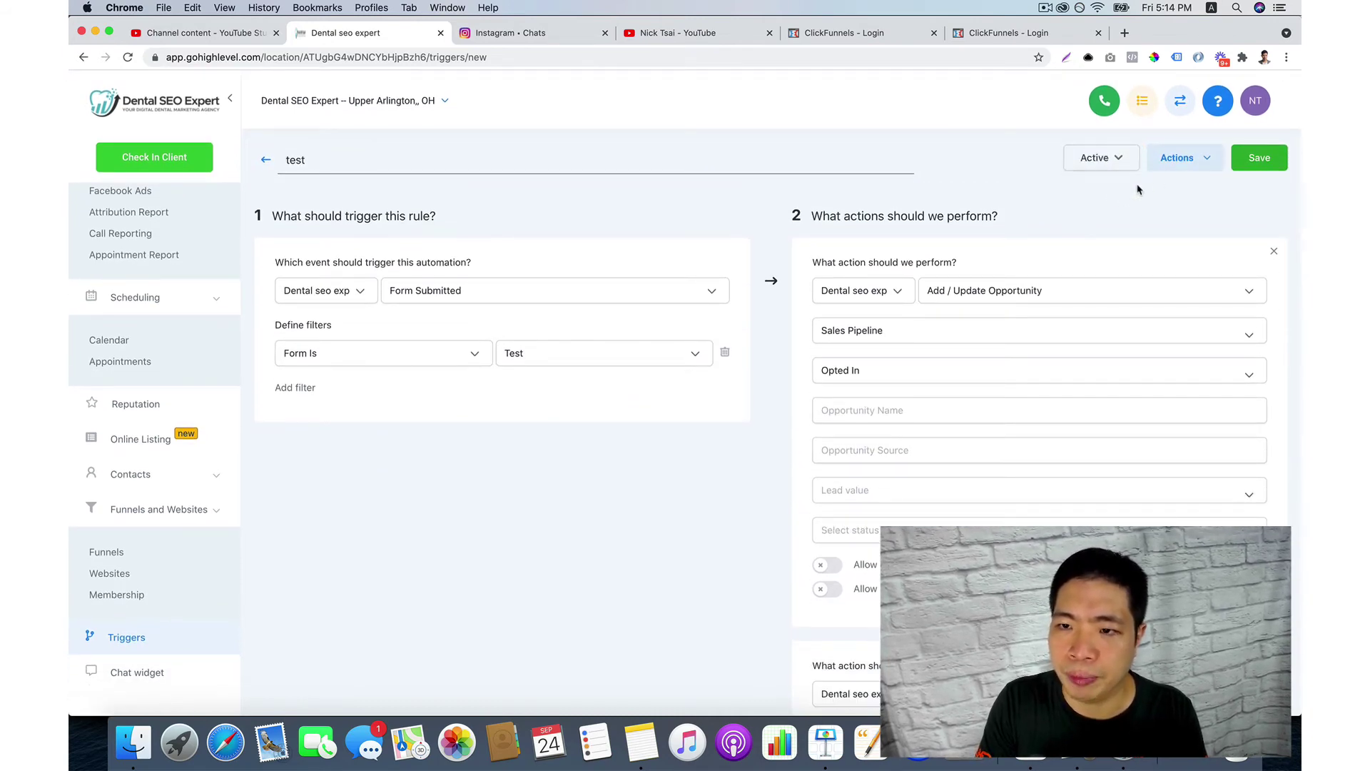
click(1252, 162)
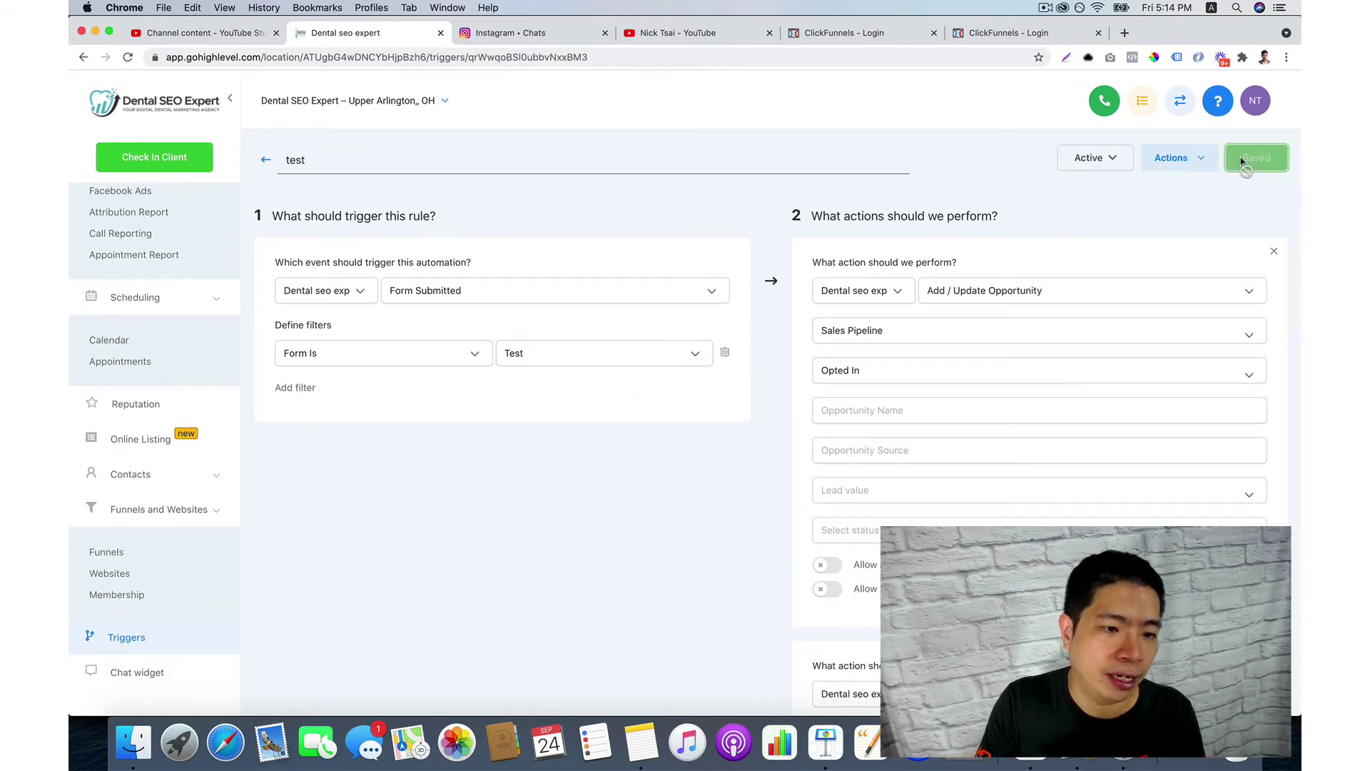
click(185, 556)
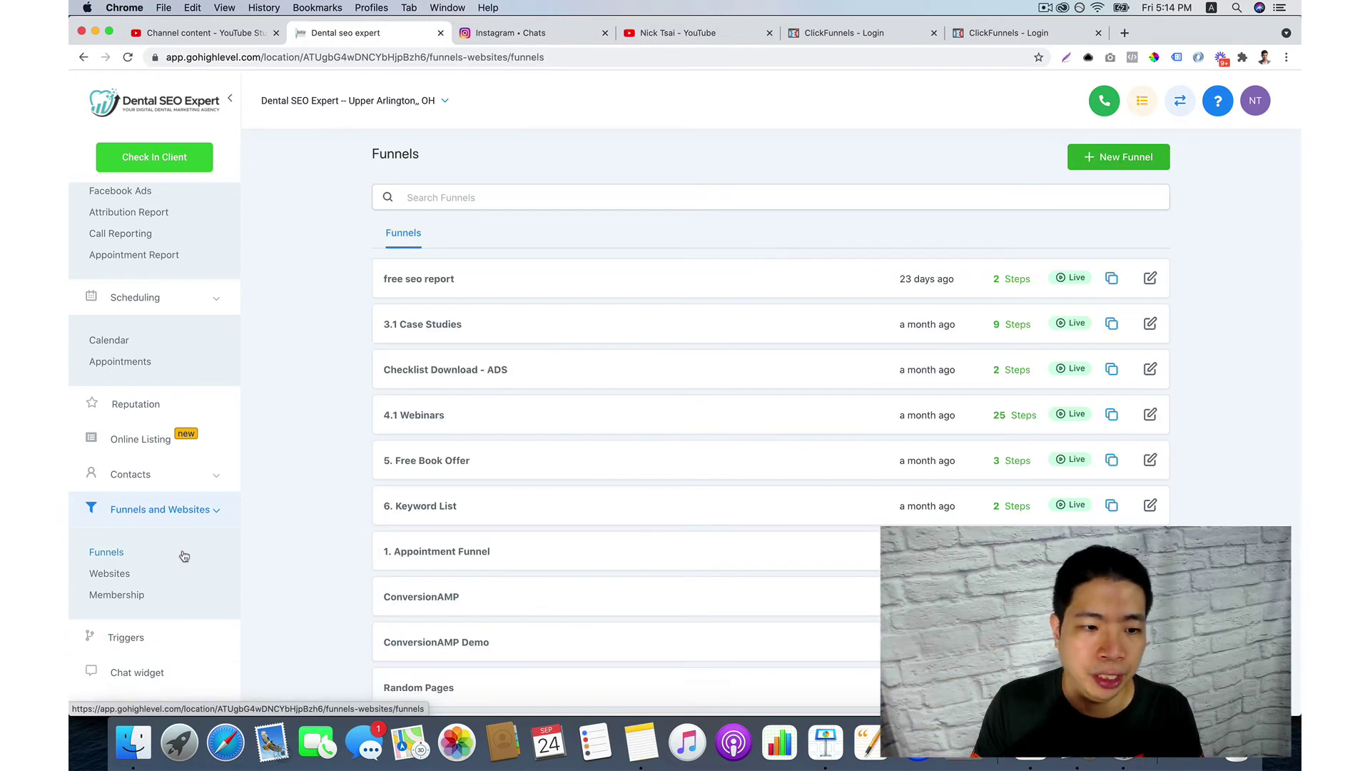
Create a new funnel named 'test'.
click(1127, 156)
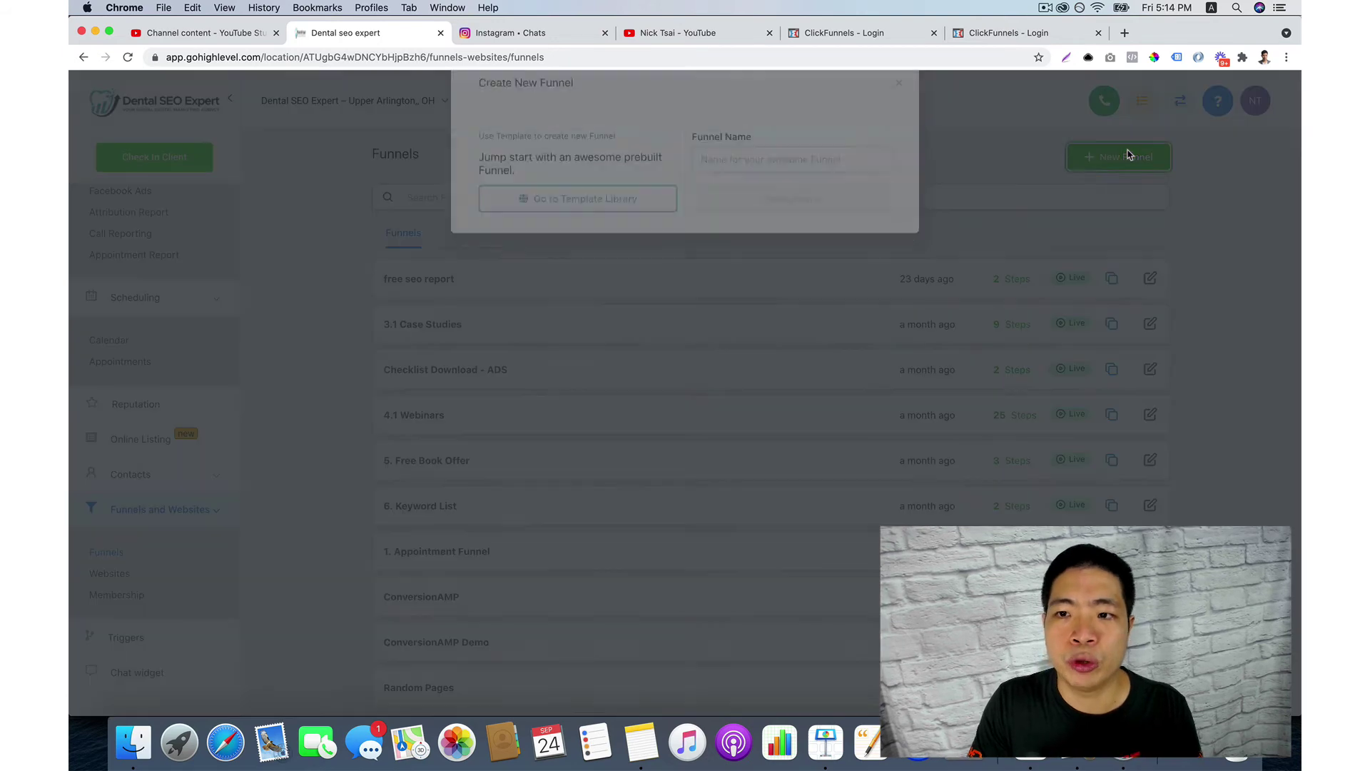
click(789, 192)
text(test)
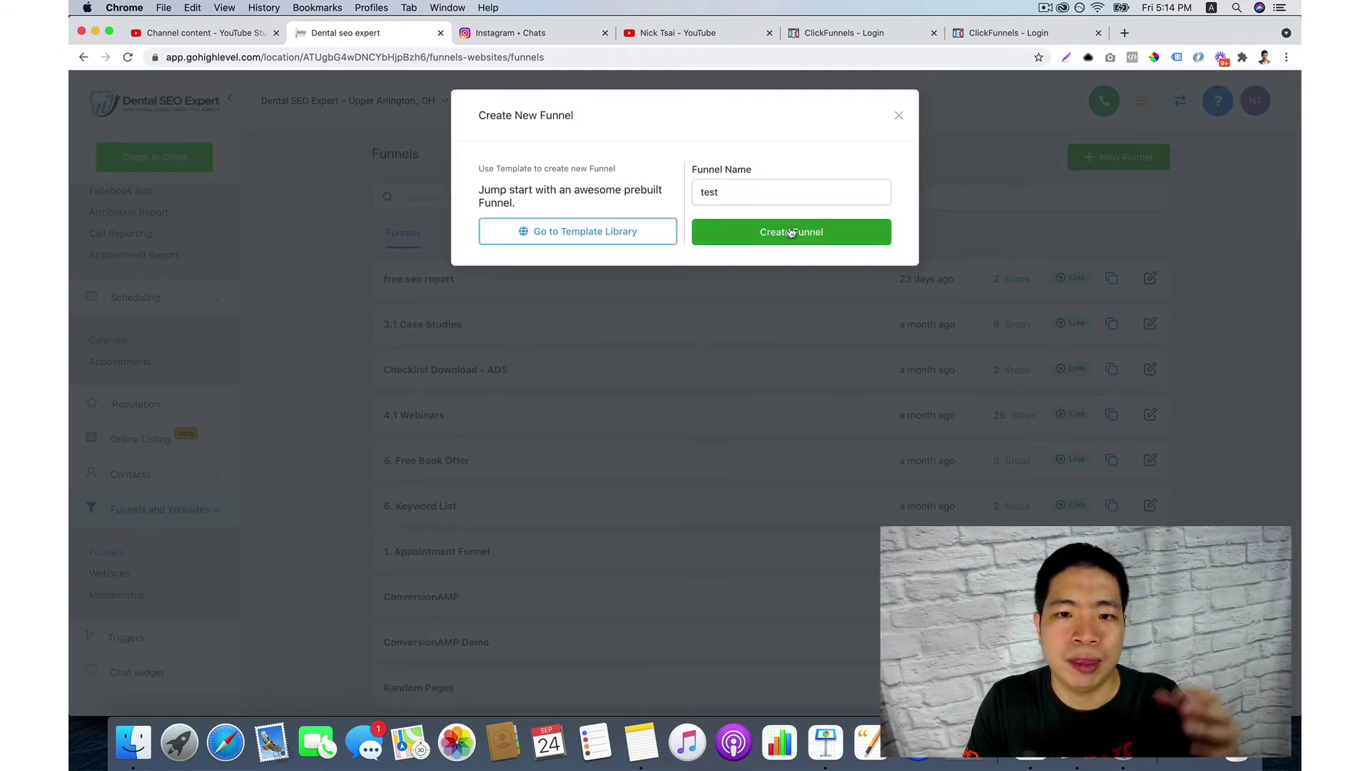
click(791, 232)
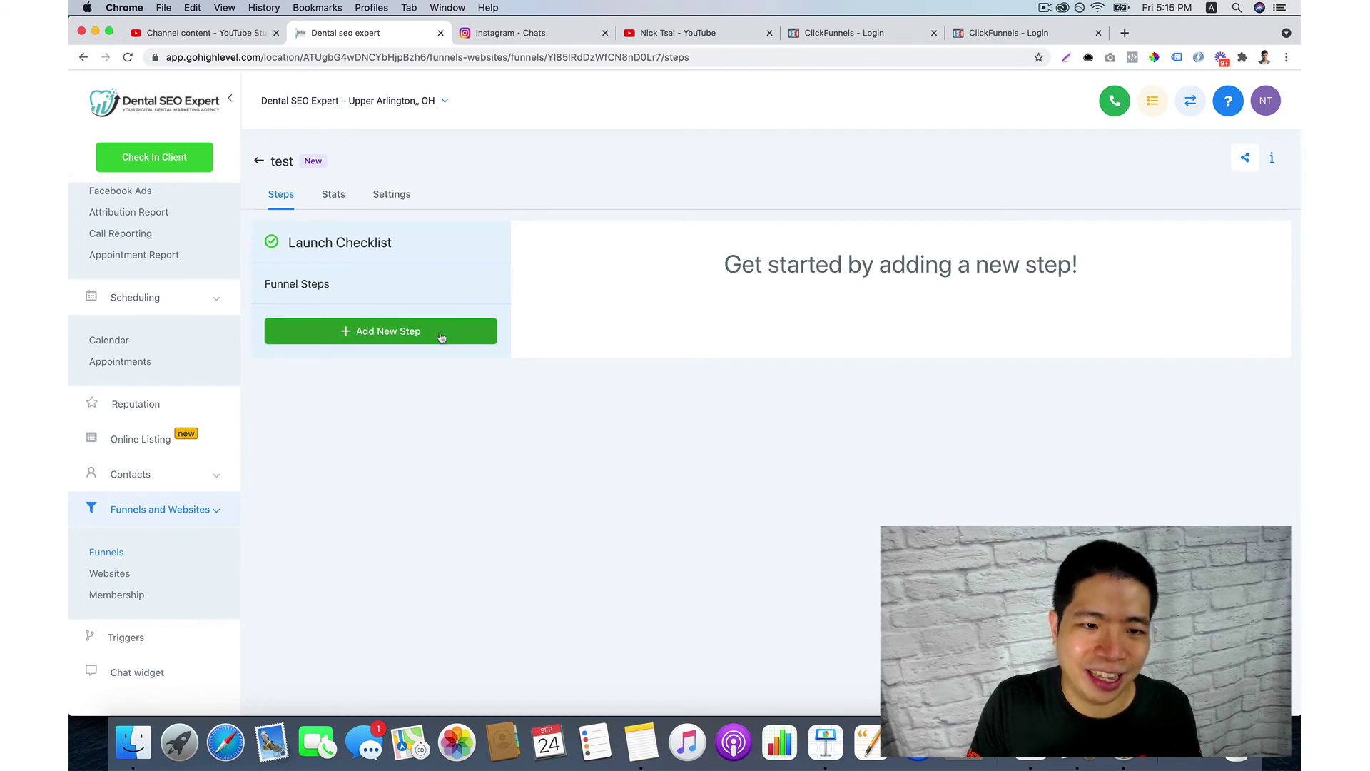
Add a funnel step named 'test' with path 'test' and open its page for editing.
click(395, 332)
click(572, 187)
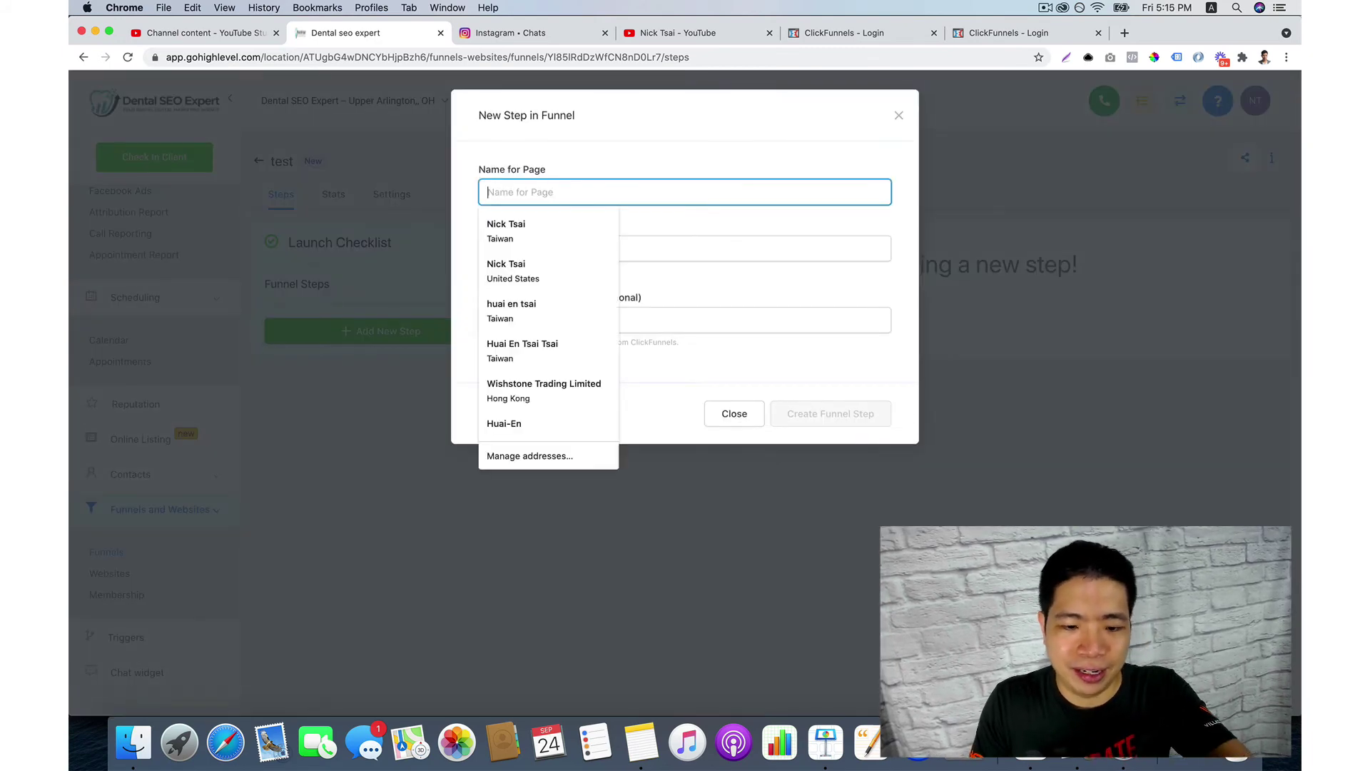
text(test)
key(super+a)
key(super+c)
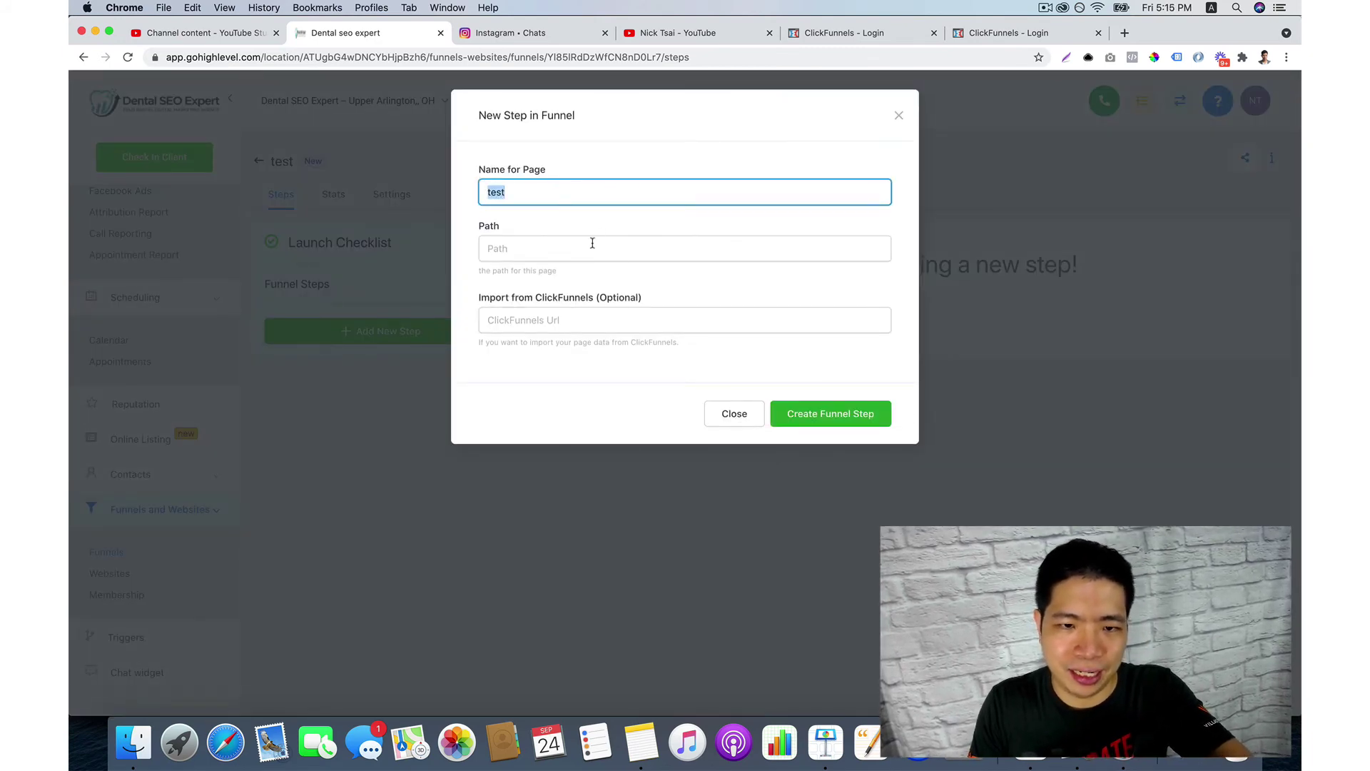
click(593, 248)
key(super+v)
click(798, 414)
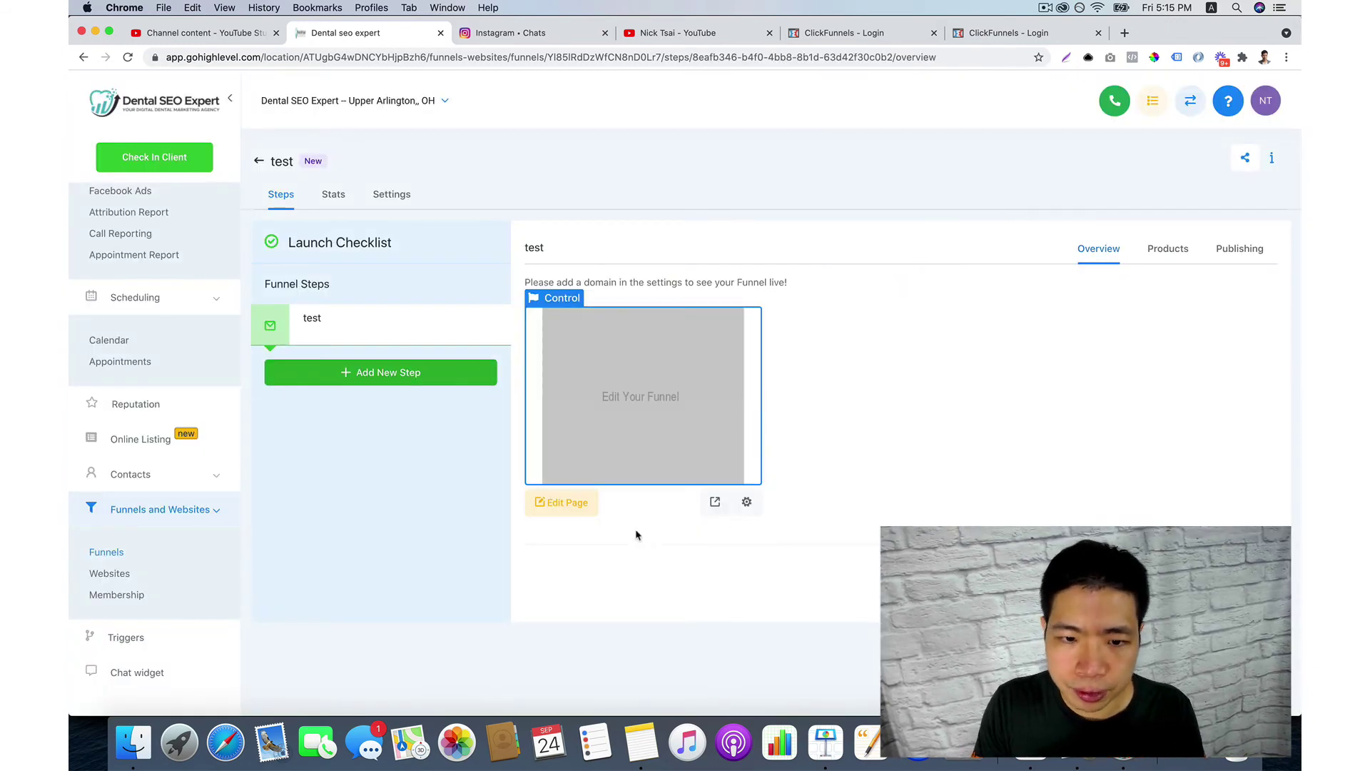
click(573, 501)
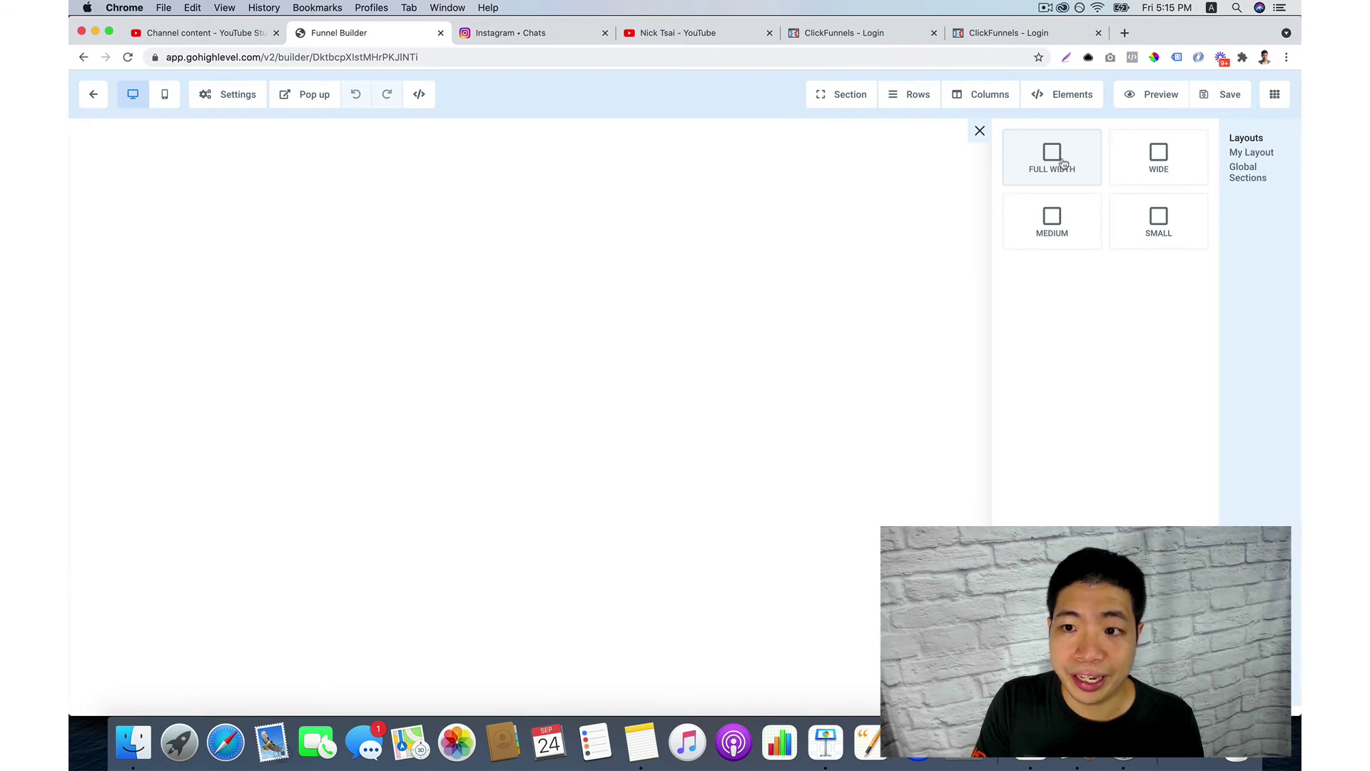
Add a full-width section with a single-column row to the blank page.
click(1042, 162)
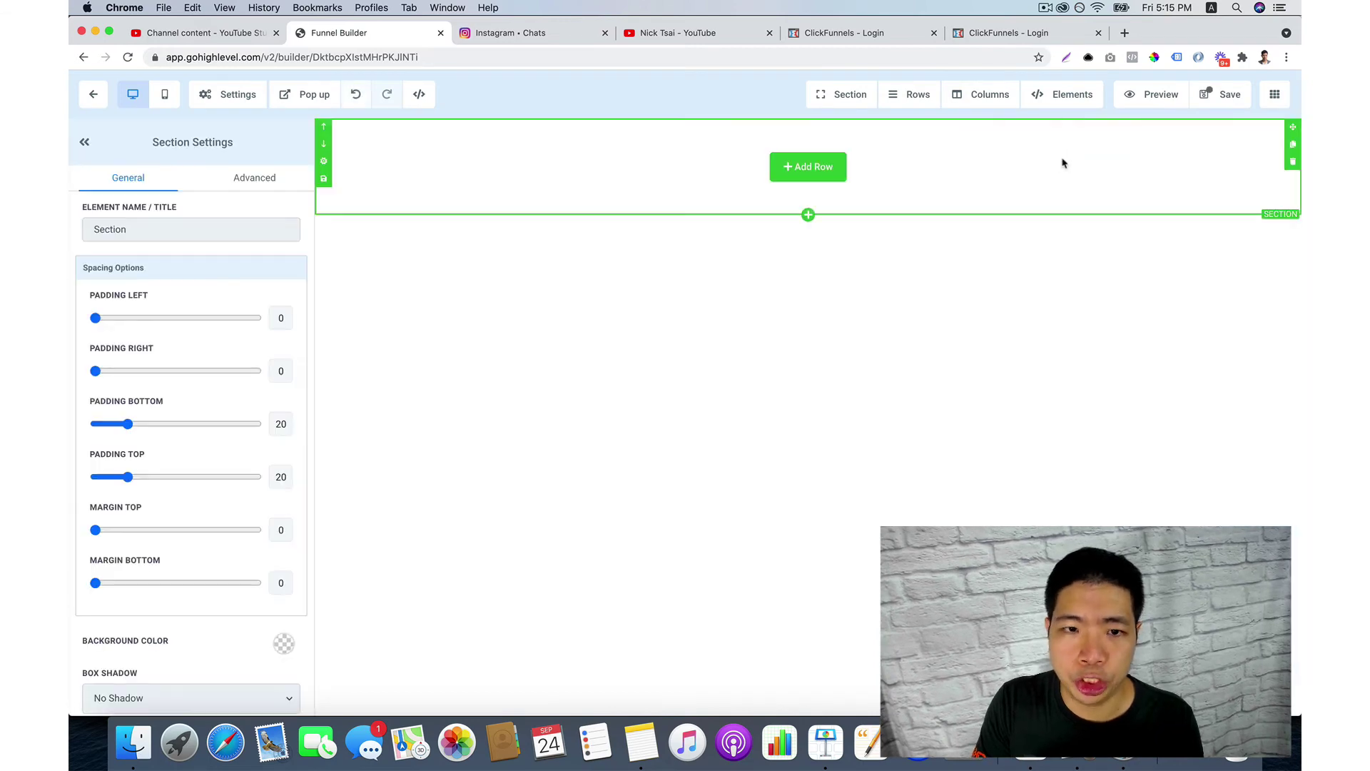
click(814, 171)
click(1094, 217)
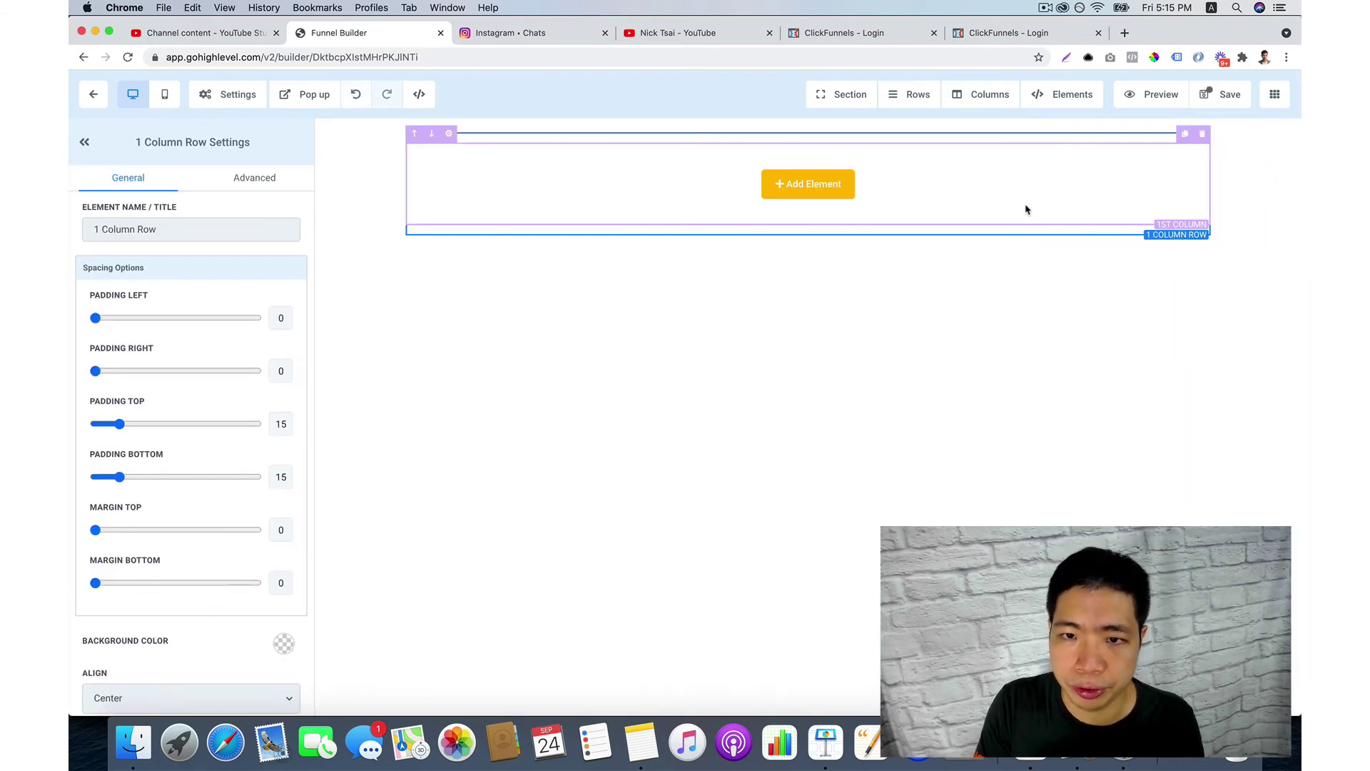
Place a form element in the column and set it to the 'test' form.
click(801, 180)
scroll(1037, 357, down, 1)
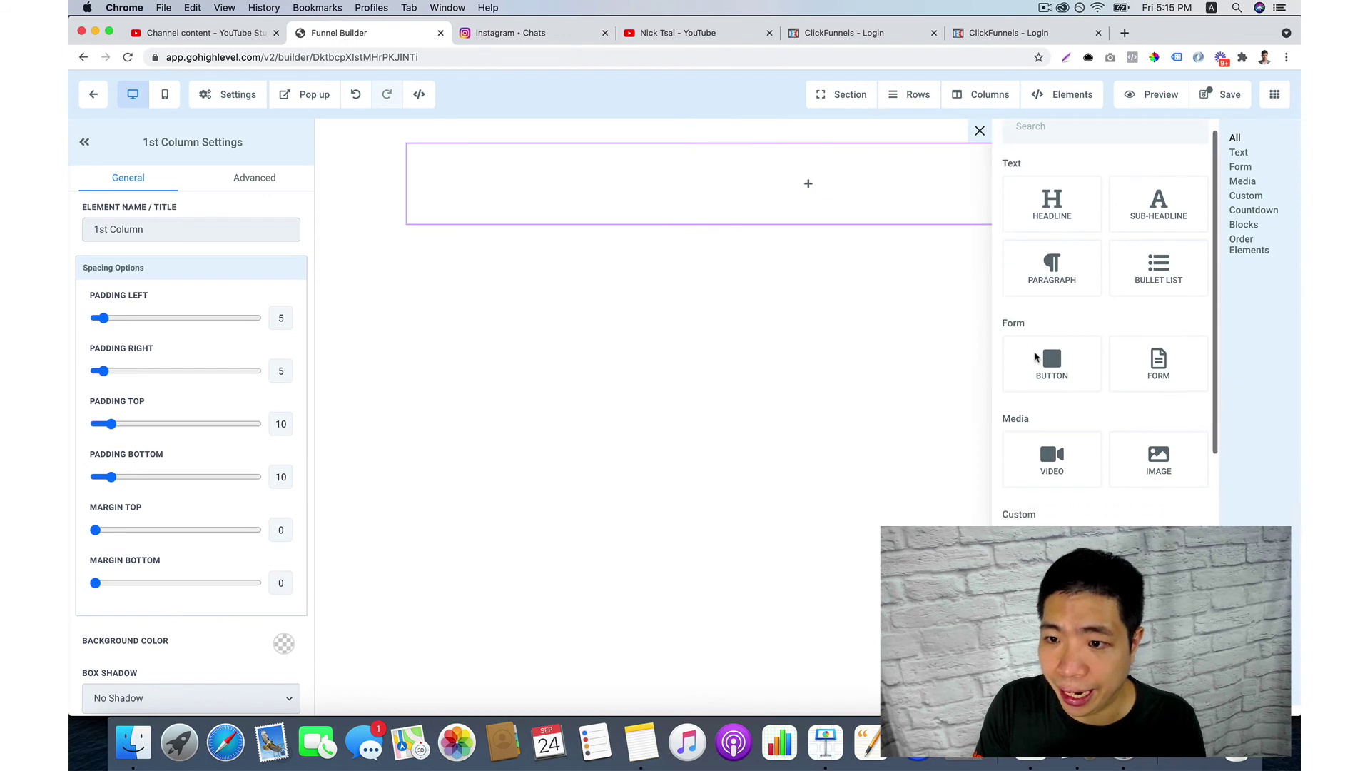
click(1153, 367)
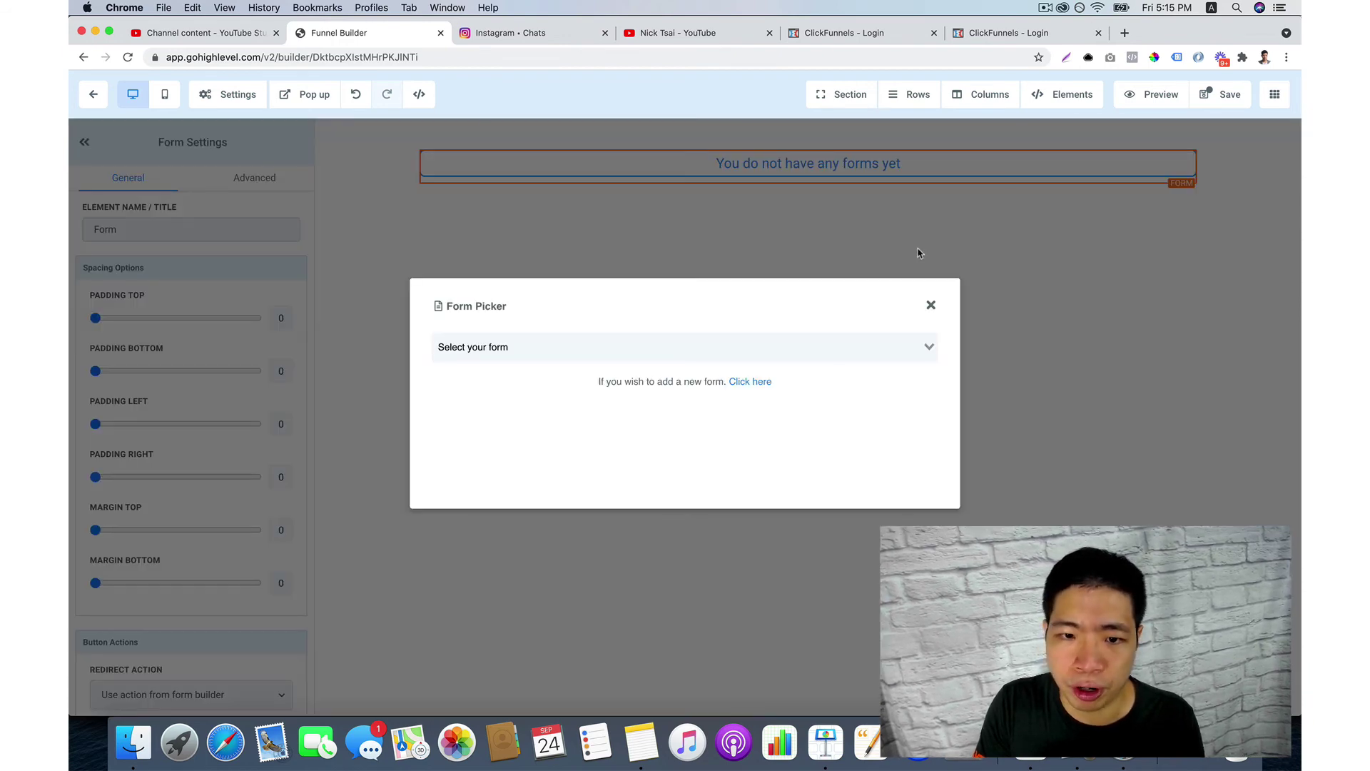
click(837, 348)
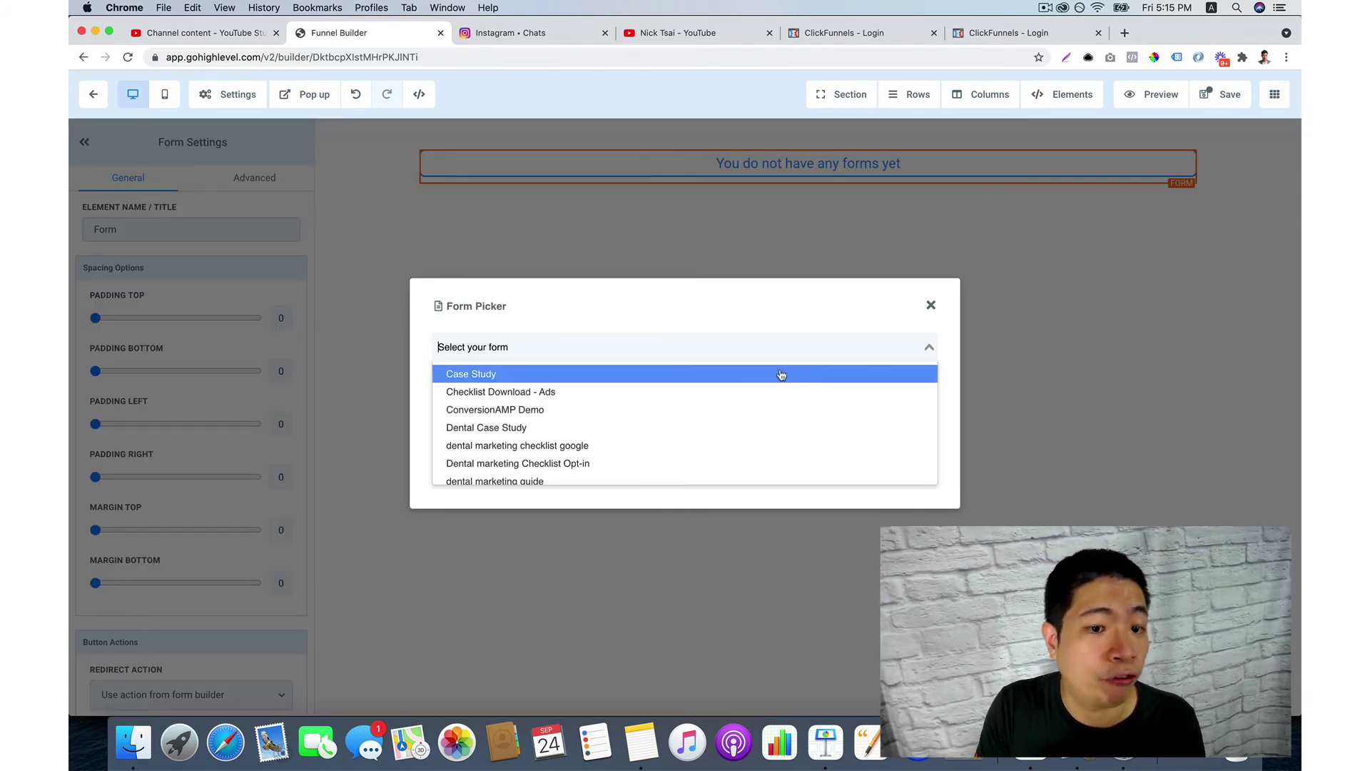
scroll(778, 421, down, 5)
scroll(781, 430, down, 1)
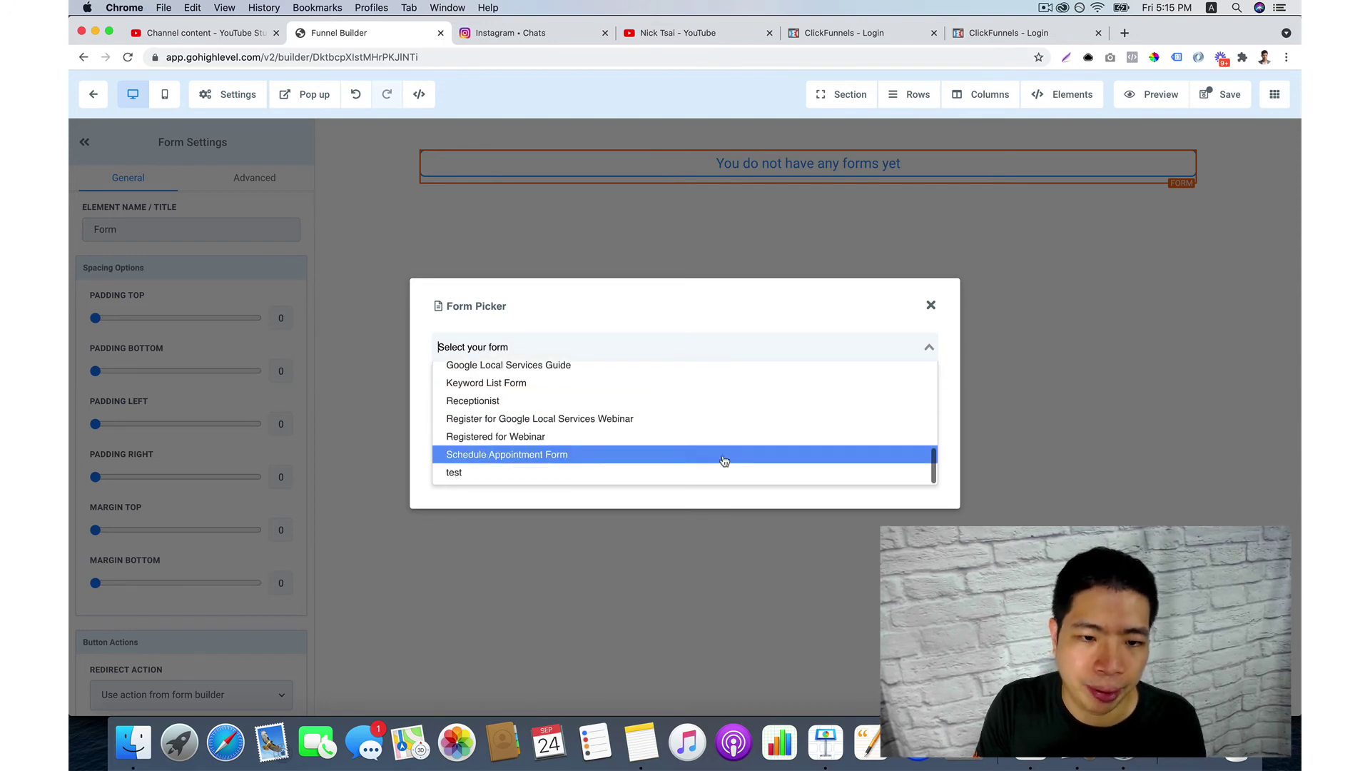
click(710, 474)
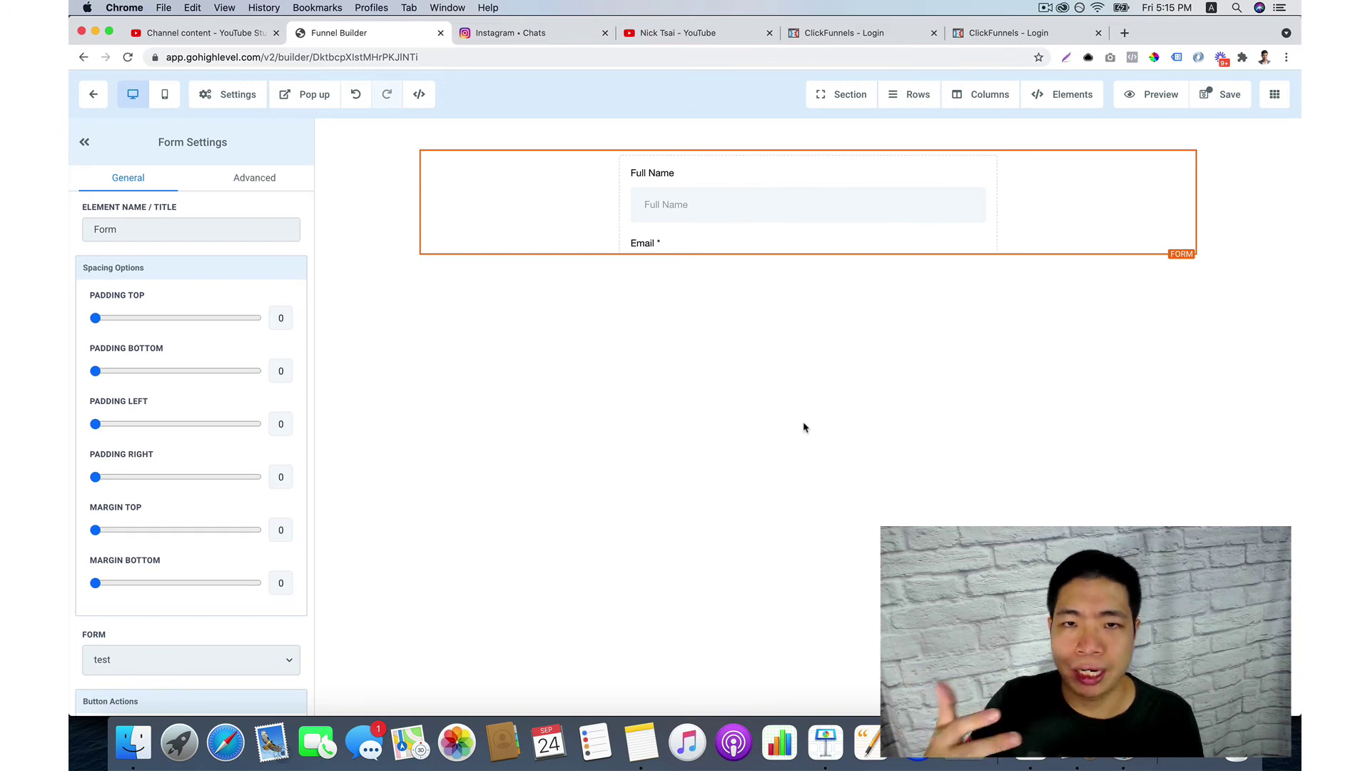
Save the test page, dismiss the SEO Meta Data panel, and preview it live.
click(1221, 94)
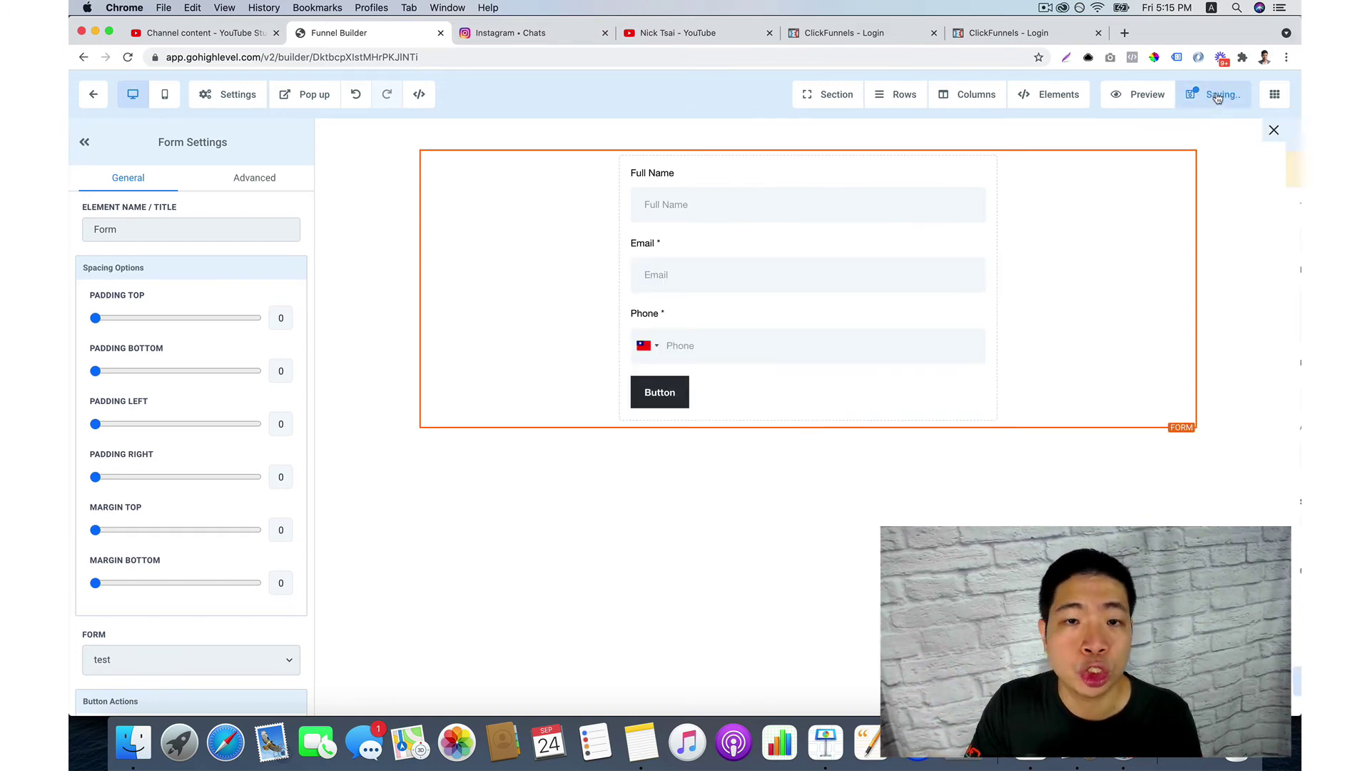
click(1018, 272)
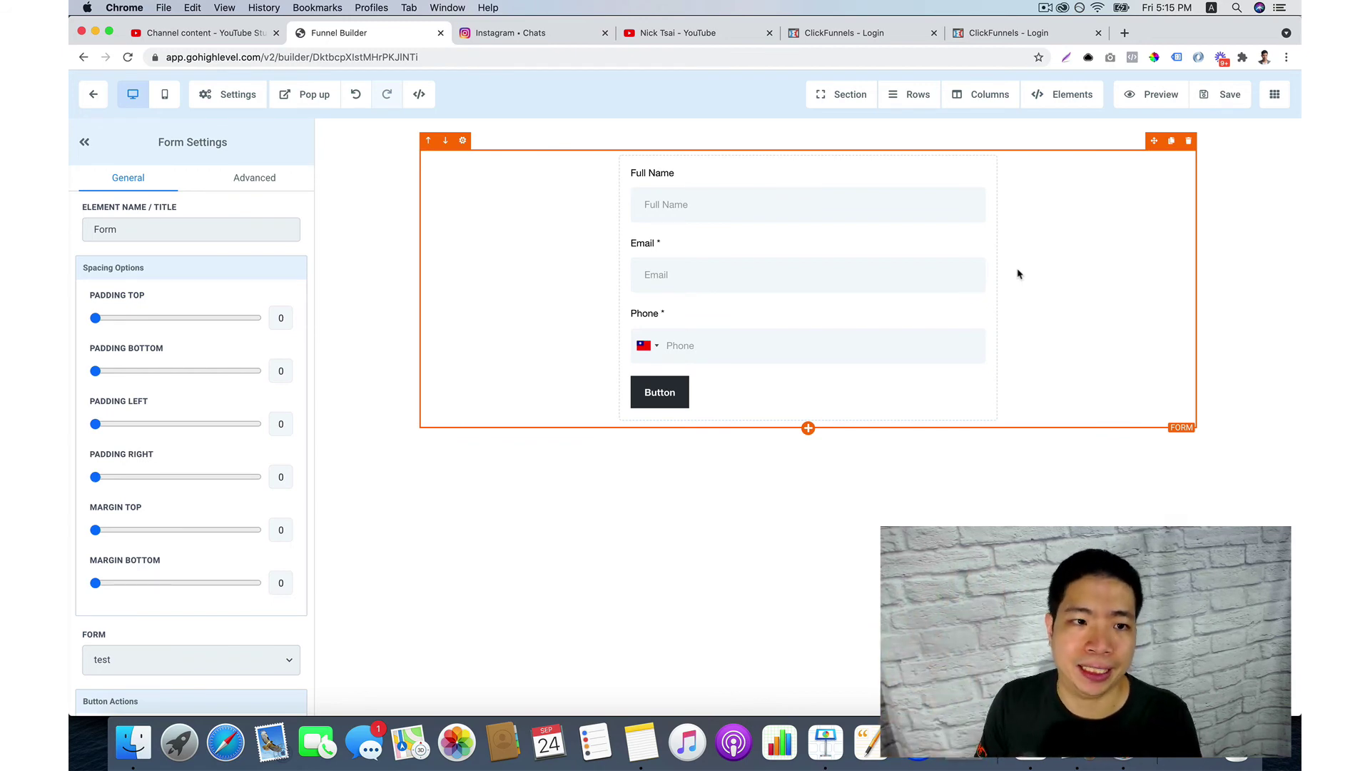
click(1158, 94)
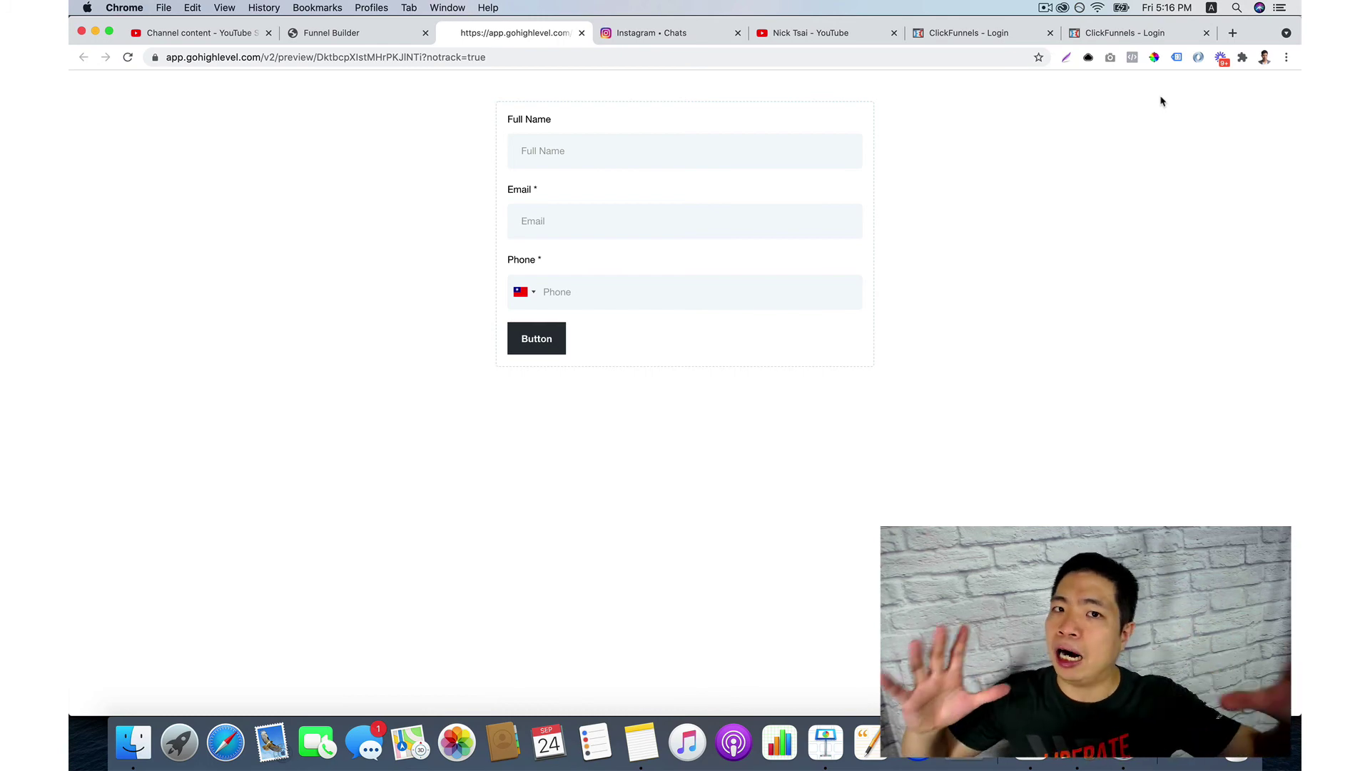
Return to the Funnel Builder, collapse the form settings, and exit the page editor.
click(335, 35)
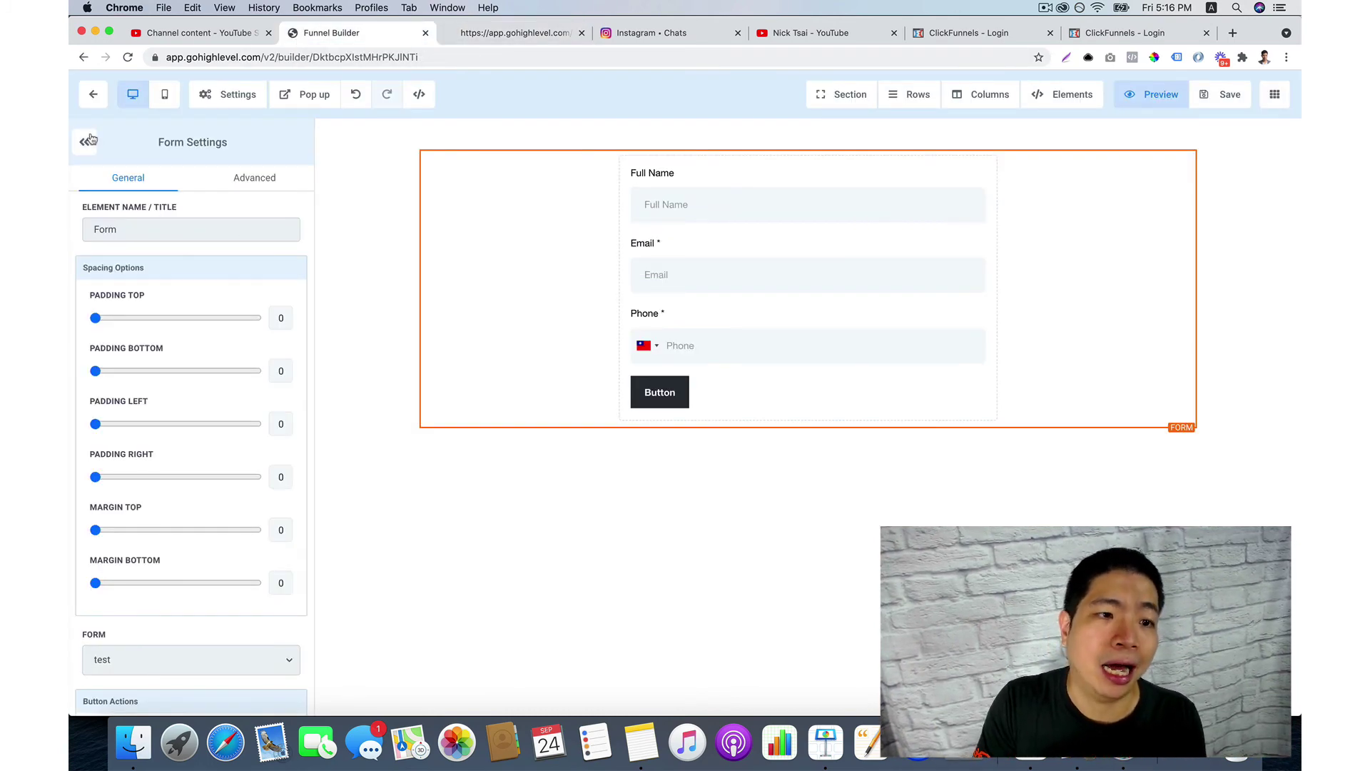
click(89, 140)
click(94, 94)
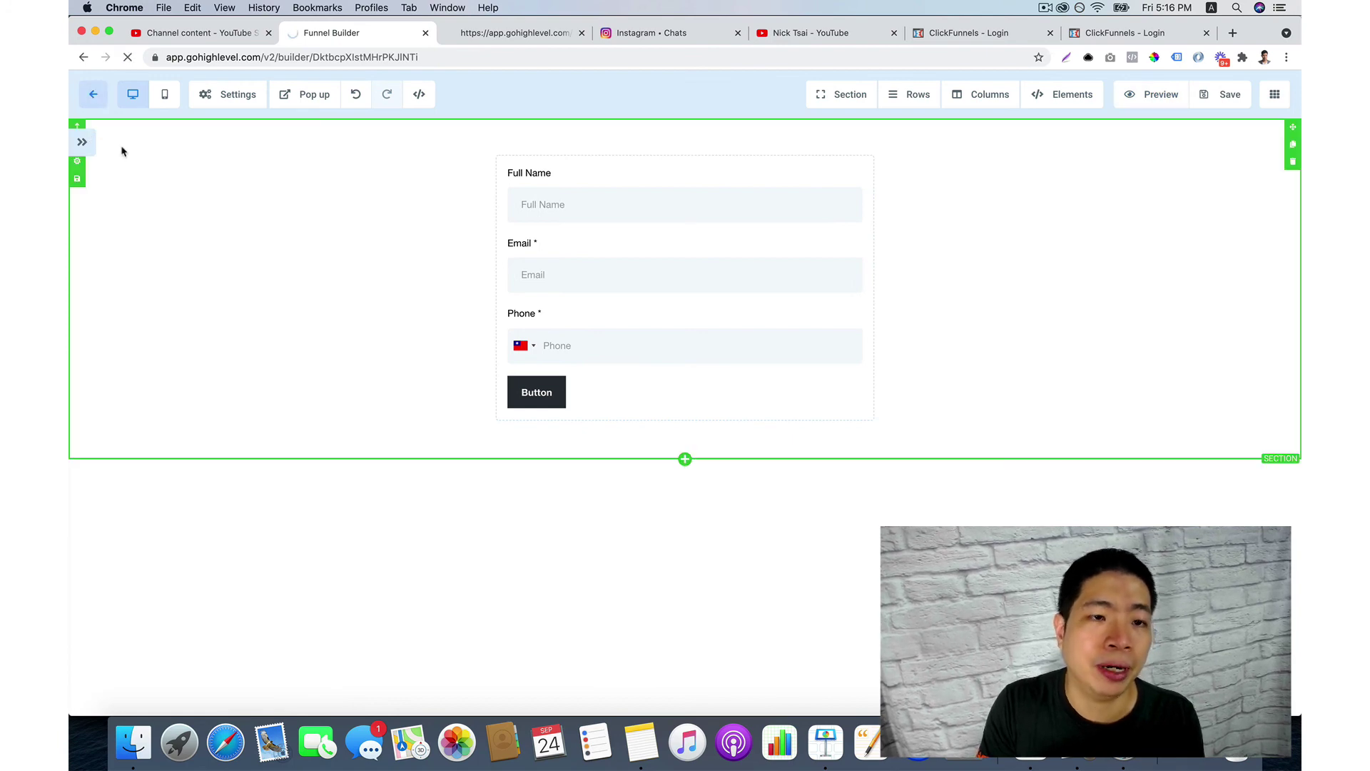